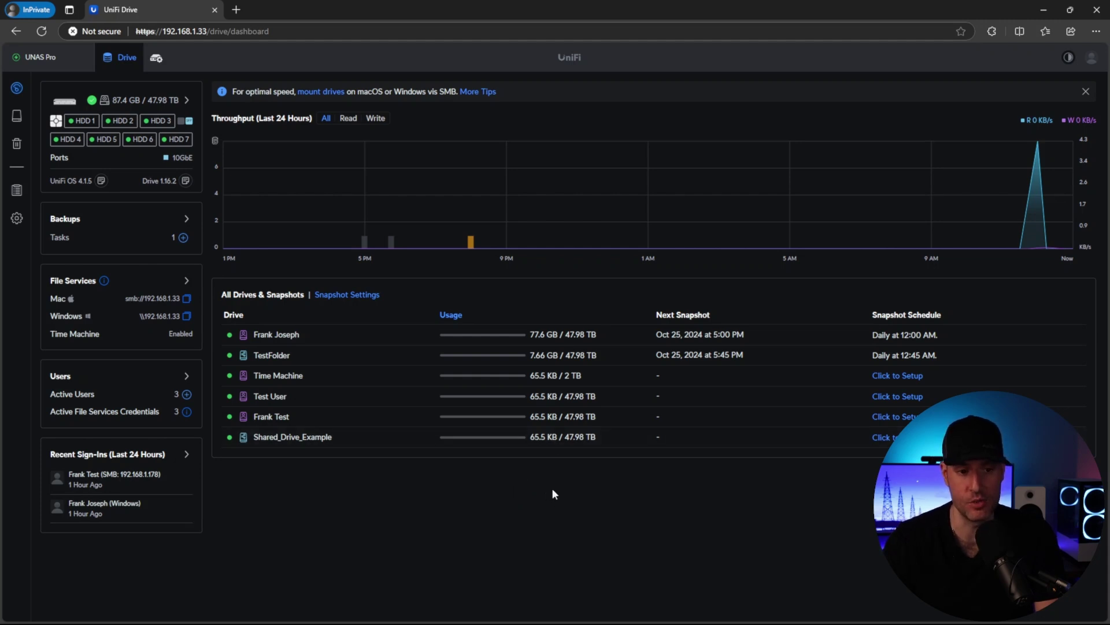
Create a user named Mini PC without a personal drive under Admins & Users.
left_click(17, 222)
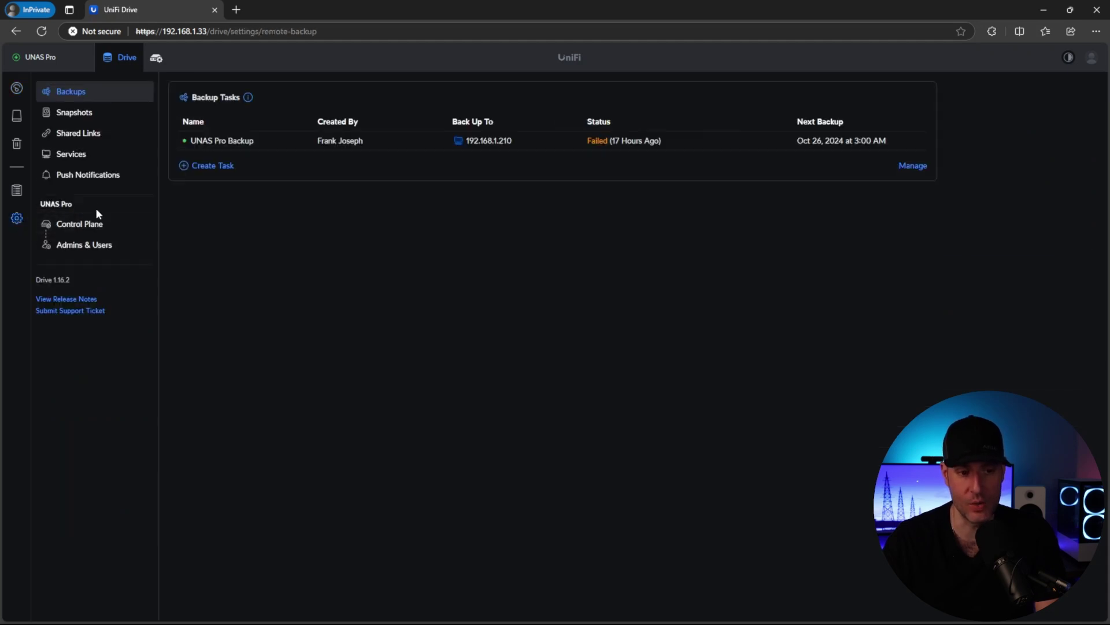
left_click(91, 246)
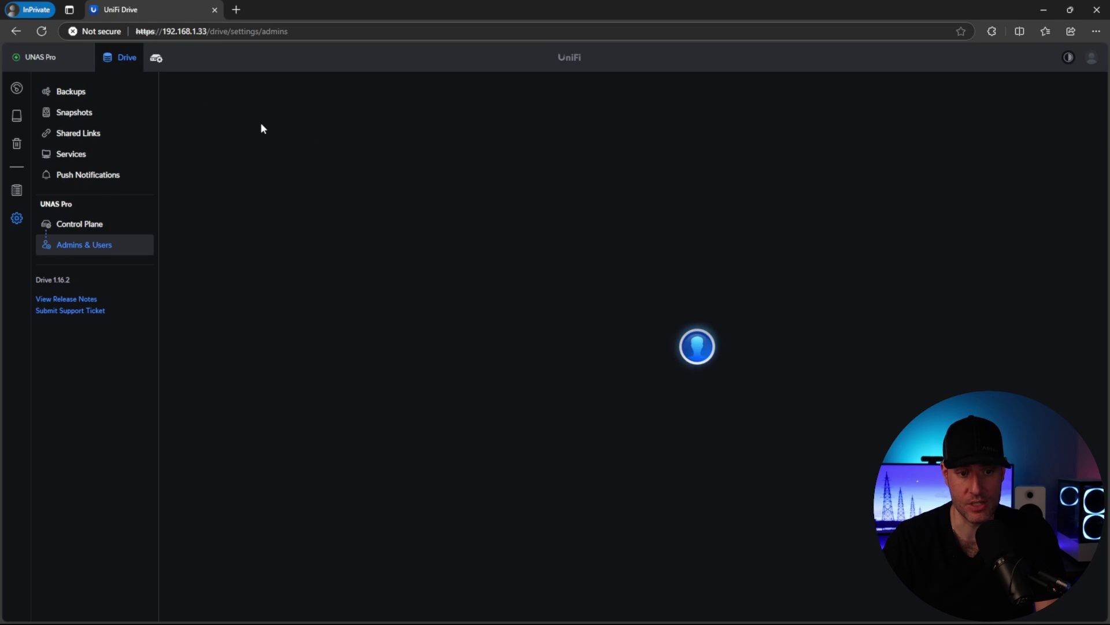
left_click(224, 94)
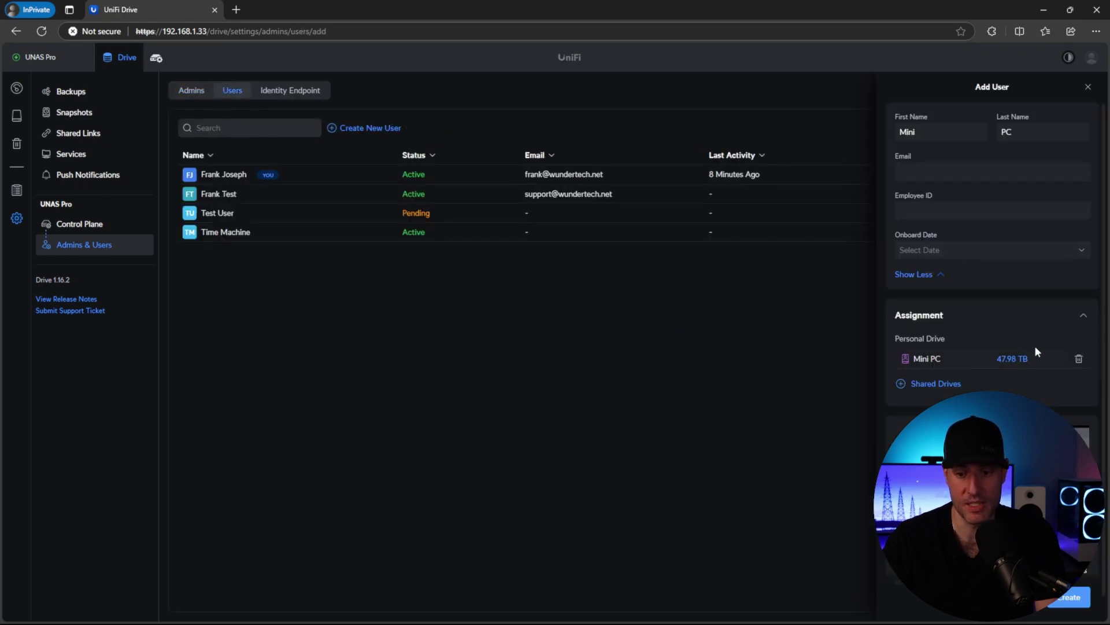
left_click(1079, 360)
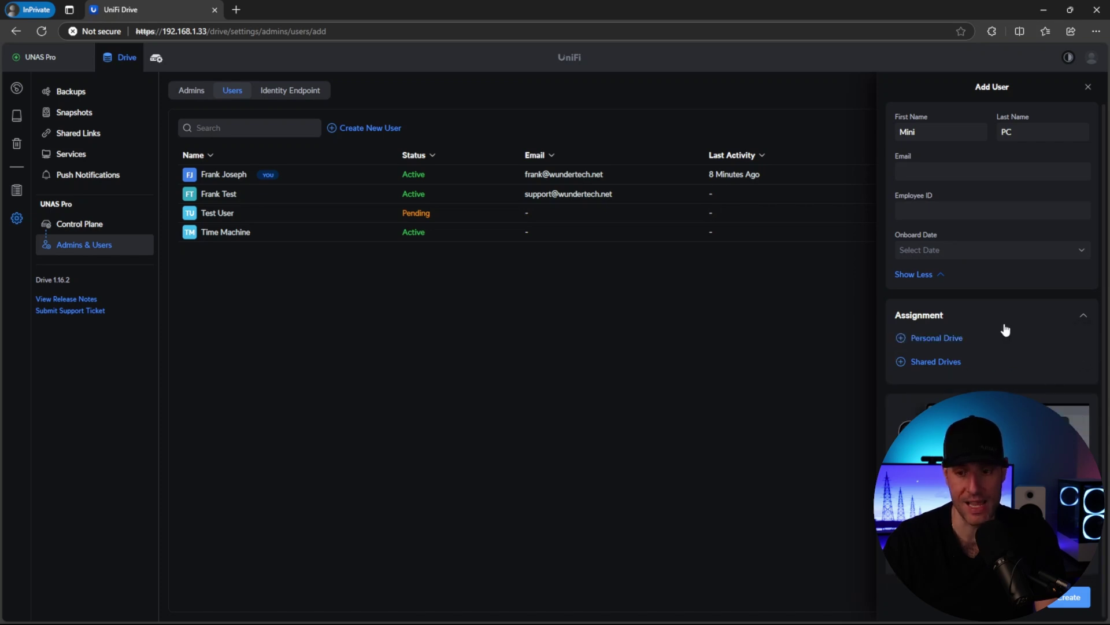
left_click(1070, 595)
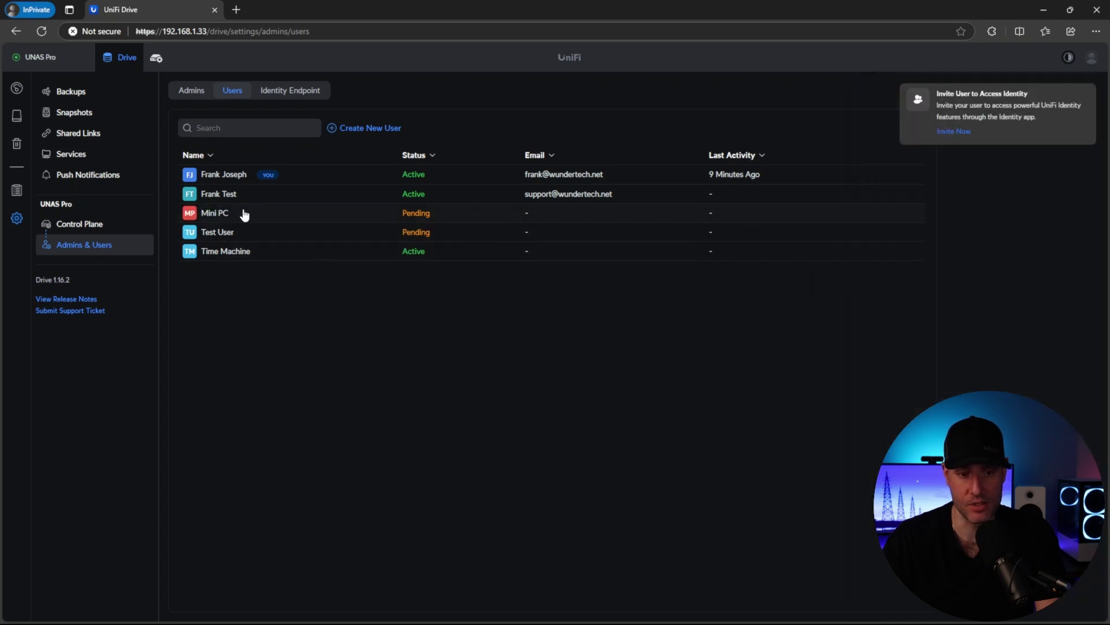
Enable File Services Credentials for Mini PC with username 'minipc' and save the changes.
left_click(242, 214)
left_click(1087, 93)
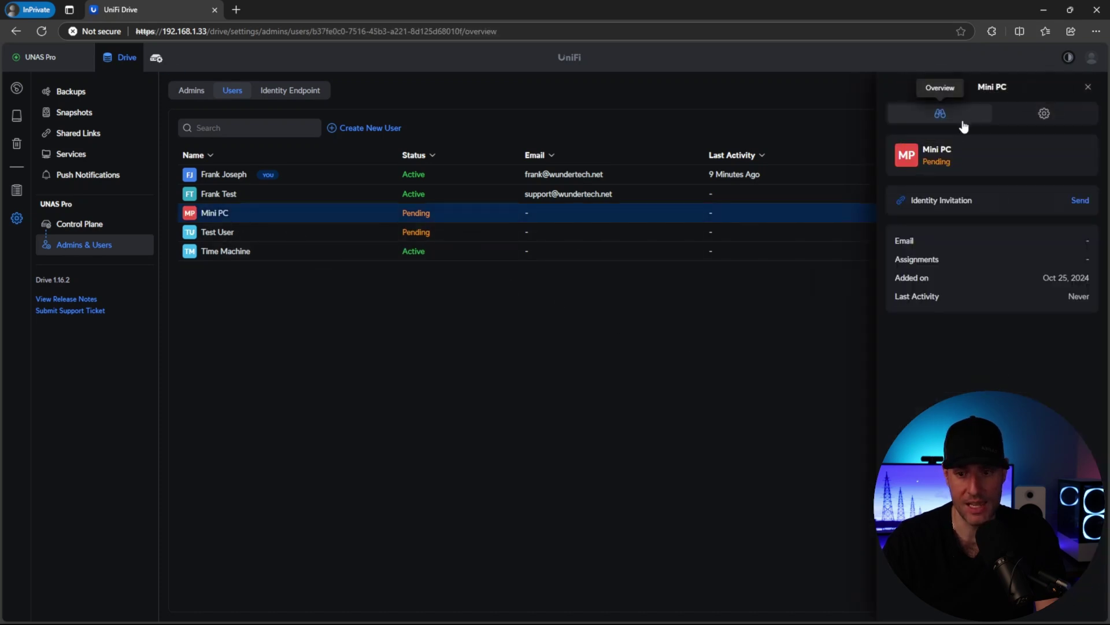
left_click(1044, 115)
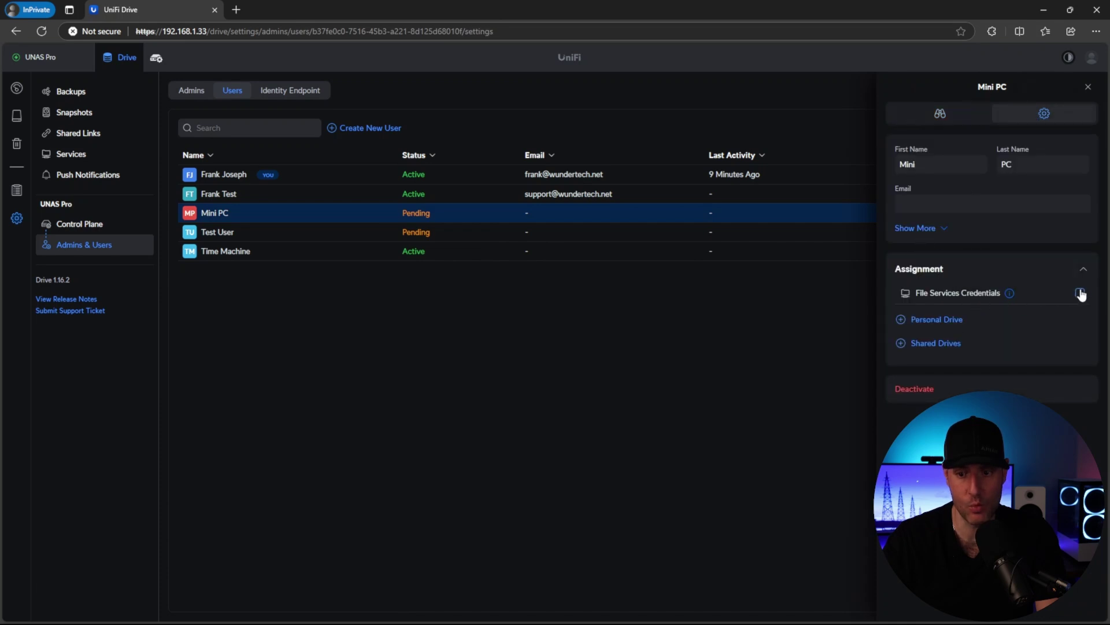
left_click(1079, 293)
left_click(948, 332)
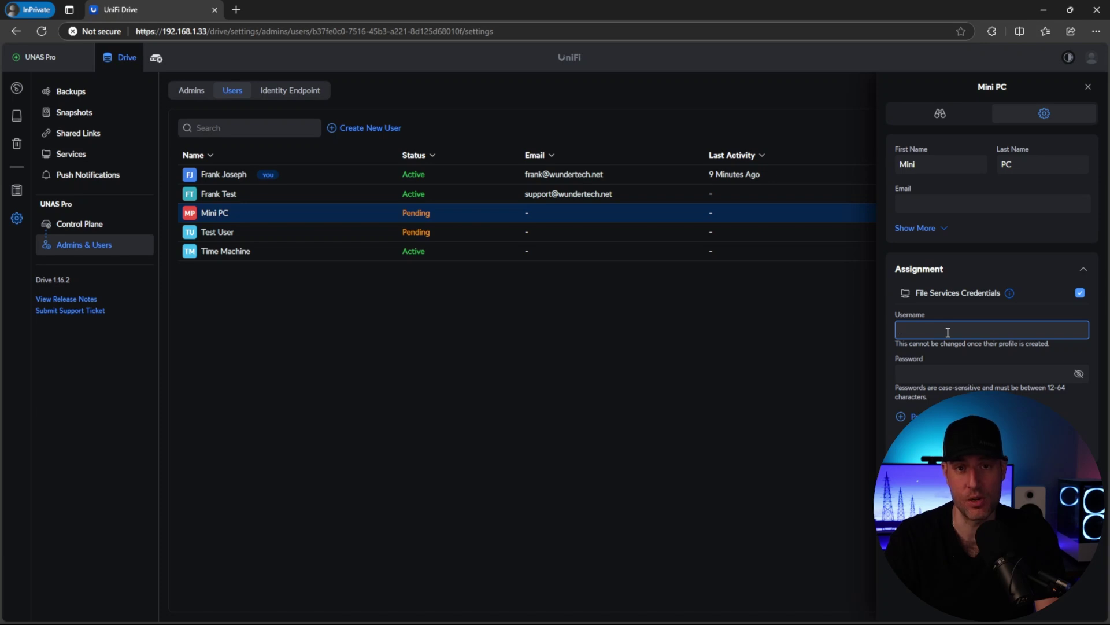
type("minipc")
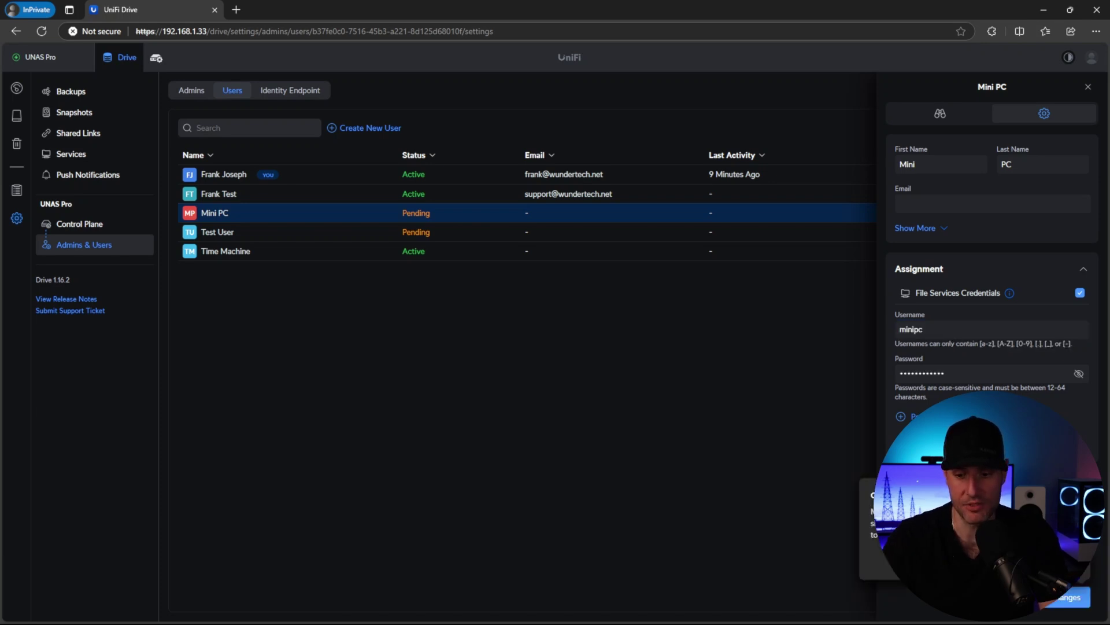
left_click(1073, 597)
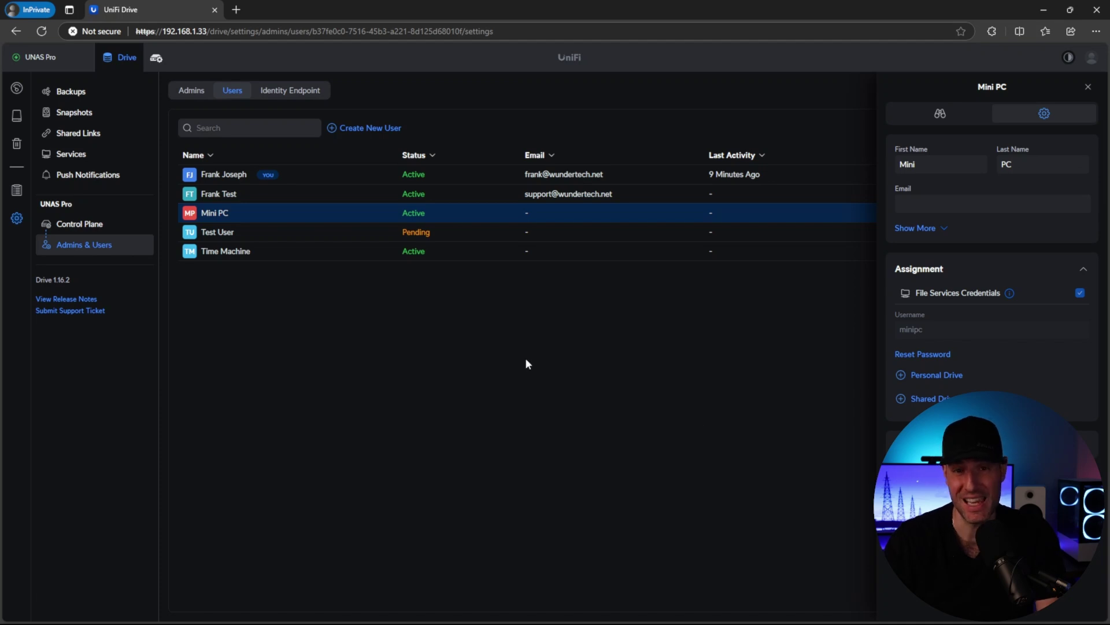
left_click(1087, 86)
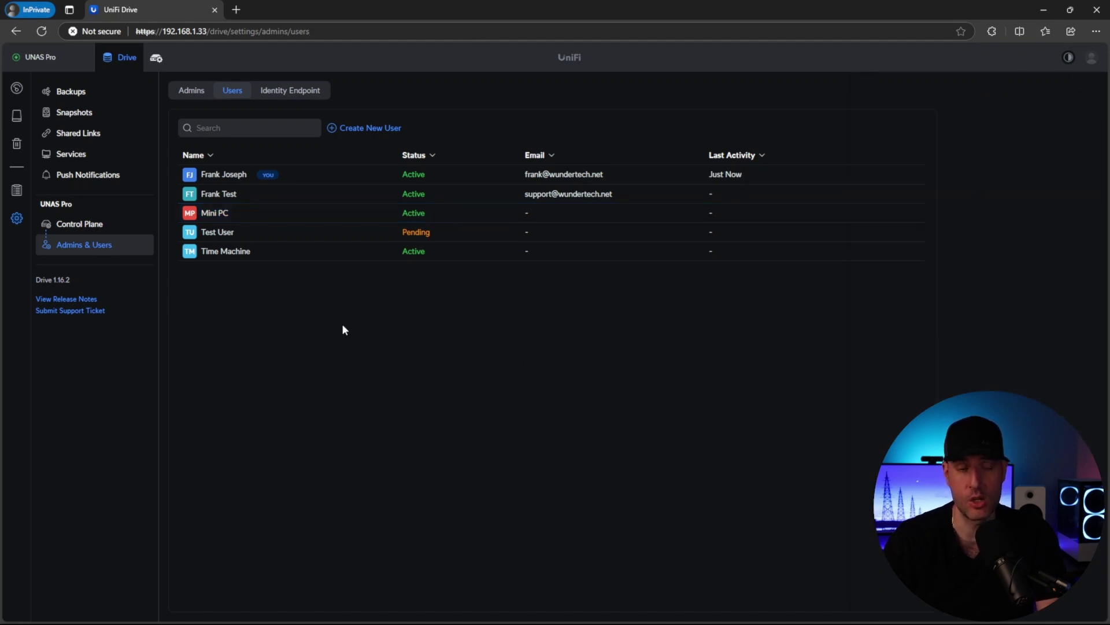
Create the 'docker' shared drive with Mini PC added as an Editor.
left_click(17, 115)
left_click(823, 92)
type("docker")
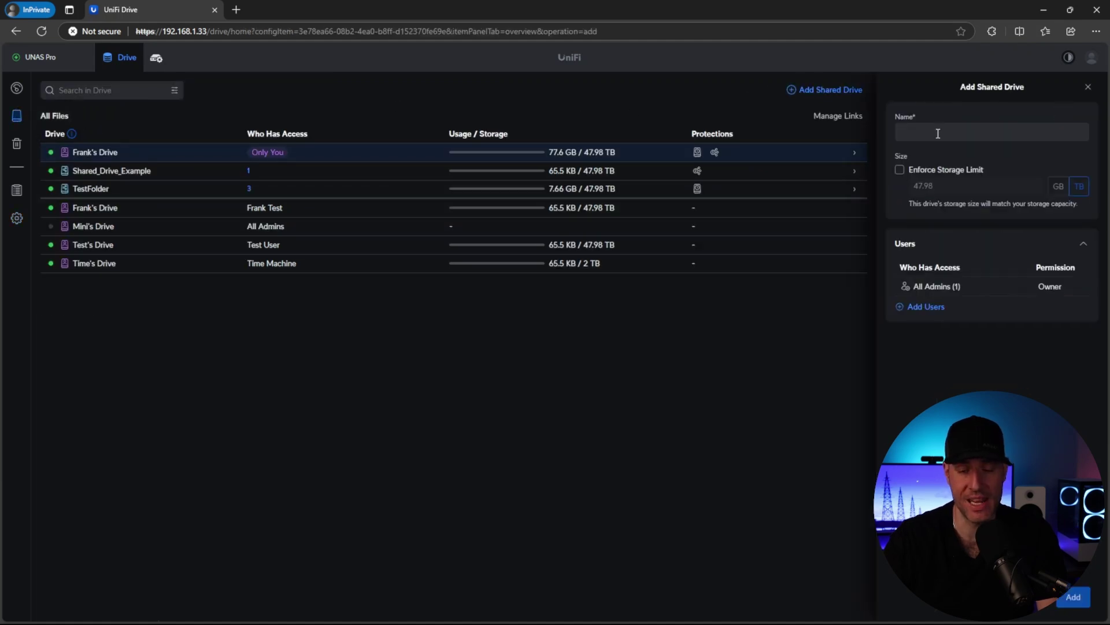
left_click(930, 307)
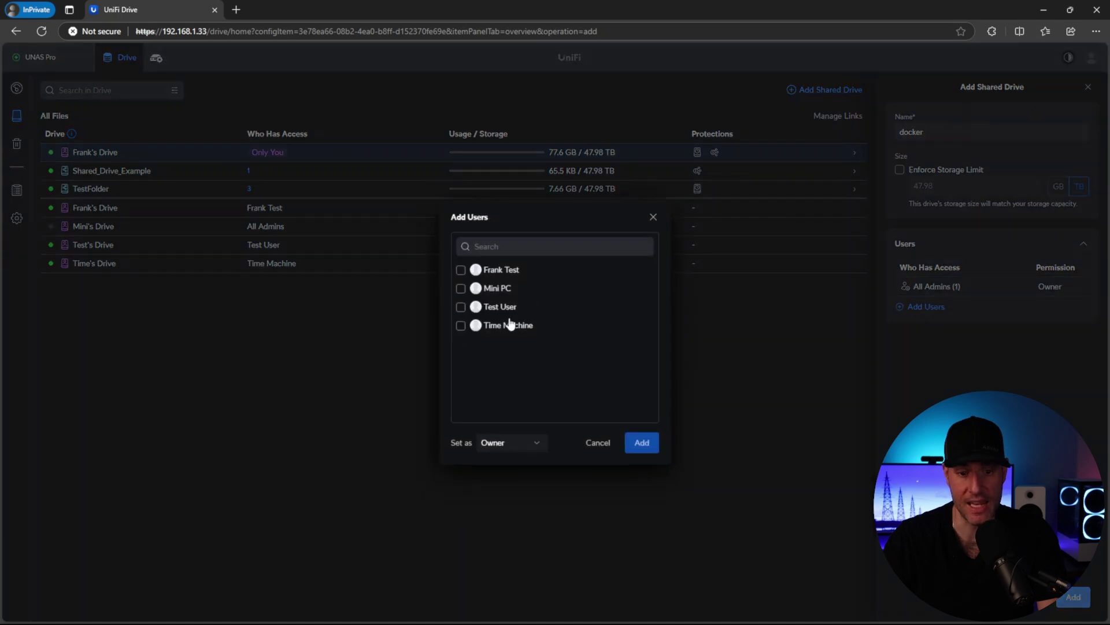
left_click(460, 288)
left_click(523, 447)
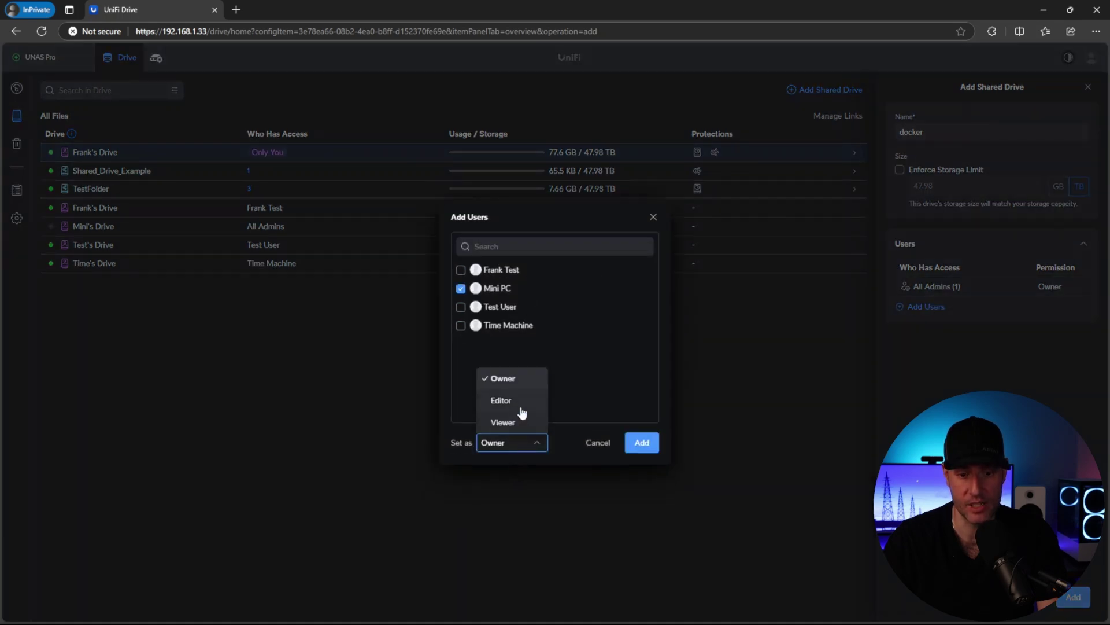
left_click(509, 405)
left_click(641, 443)
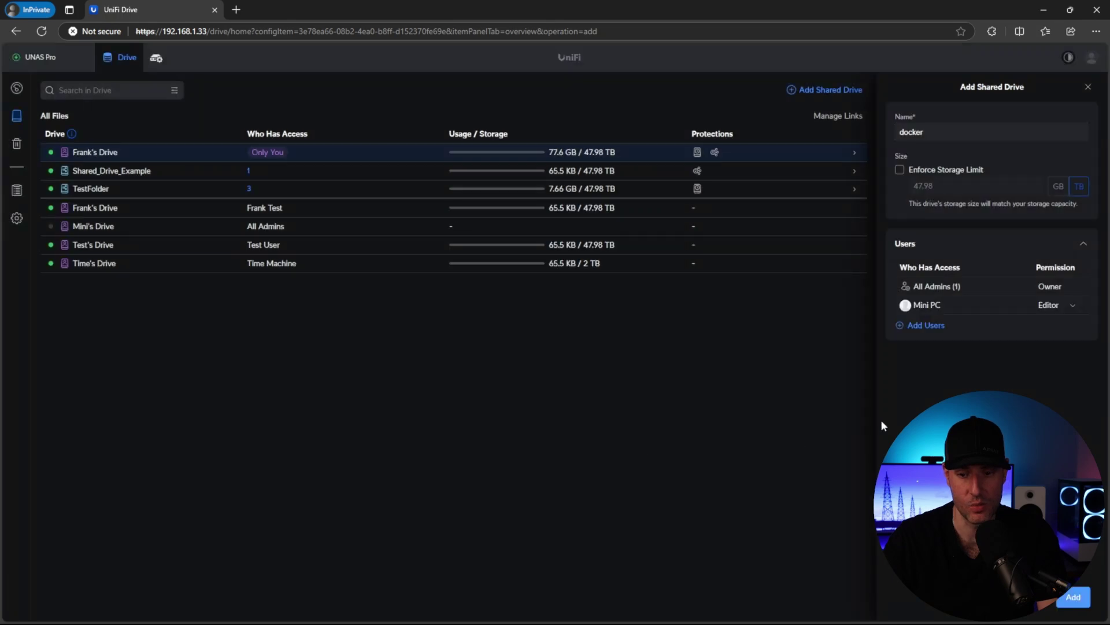
left_click(1073, 597)
Create the 'media' shared drive, also giving Mini PC Editor access.
type("media")
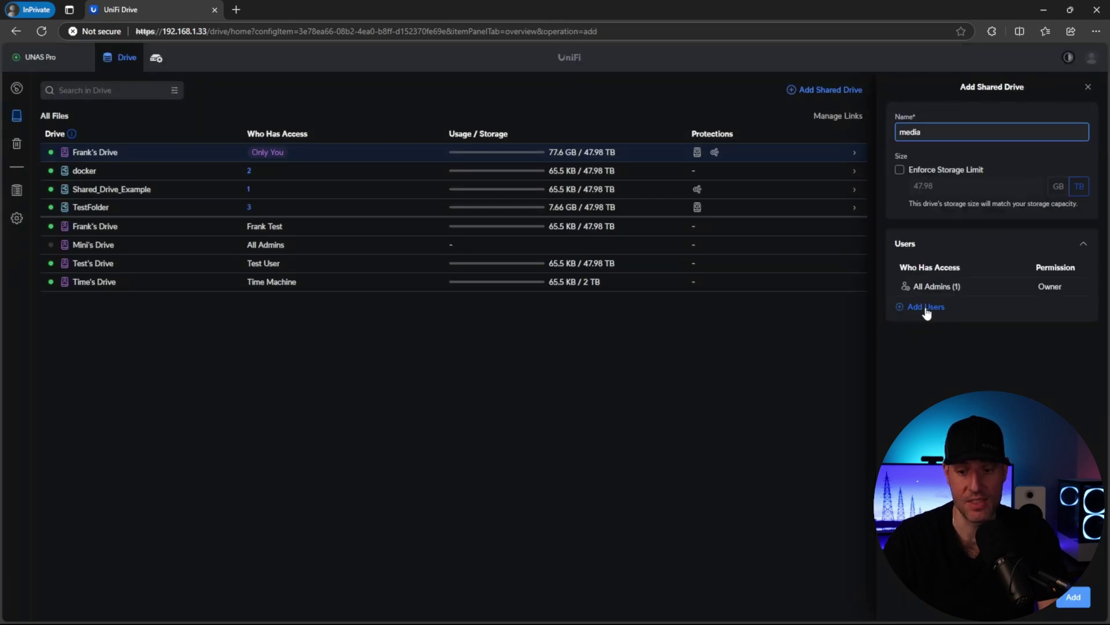
left_click(926, 307)
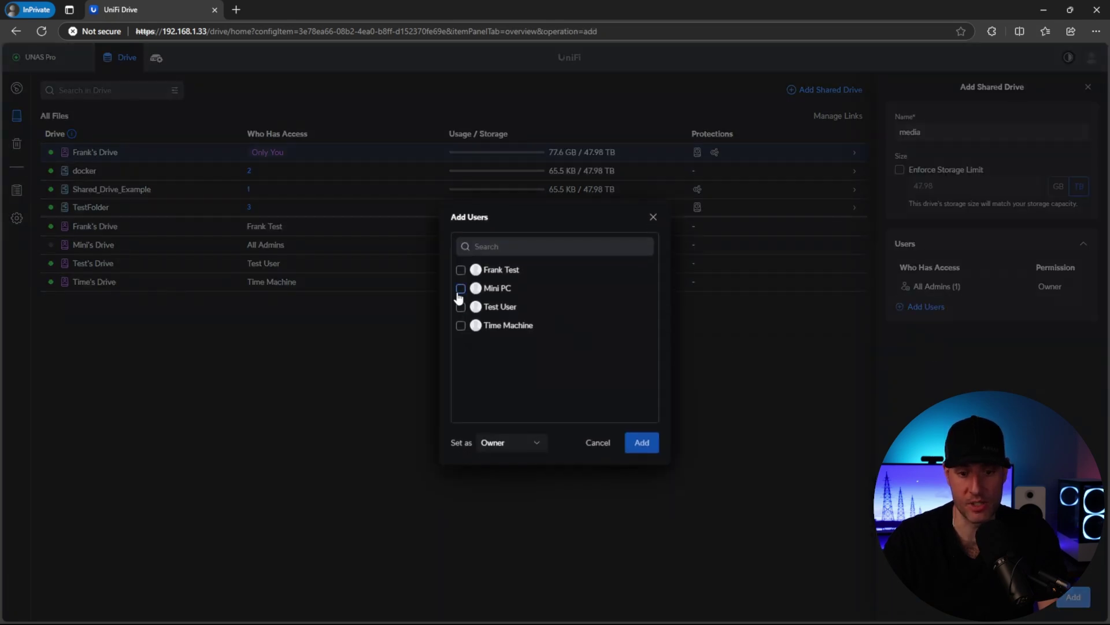
left_click(461, 288)
left_click(520, 445)
left_click(509, 419)
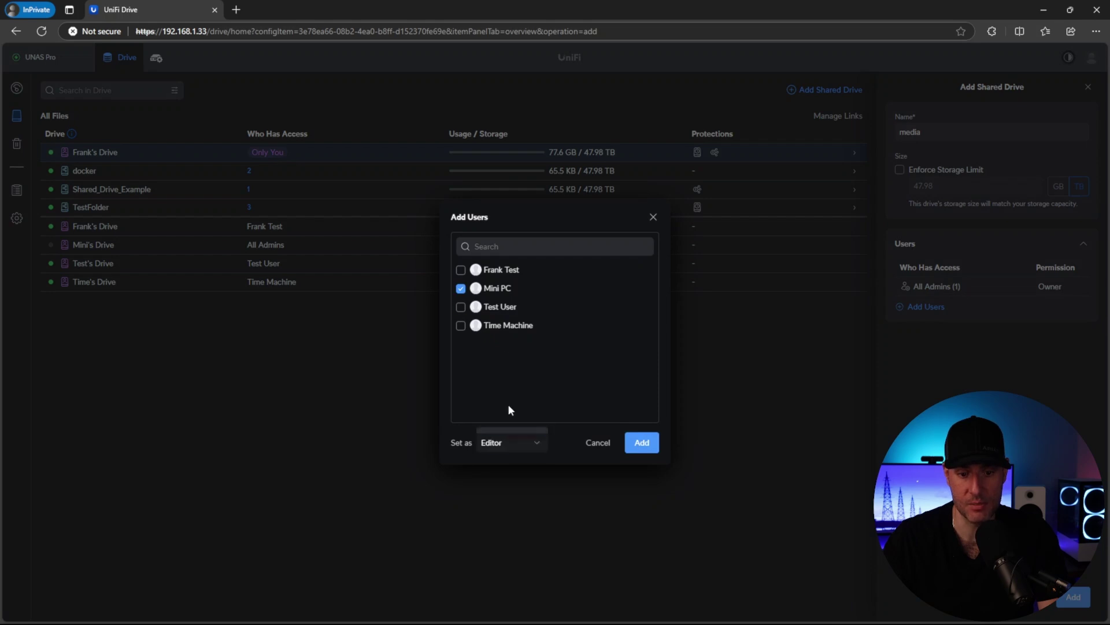
left_click(642, 443)
left_click(1073, 597)
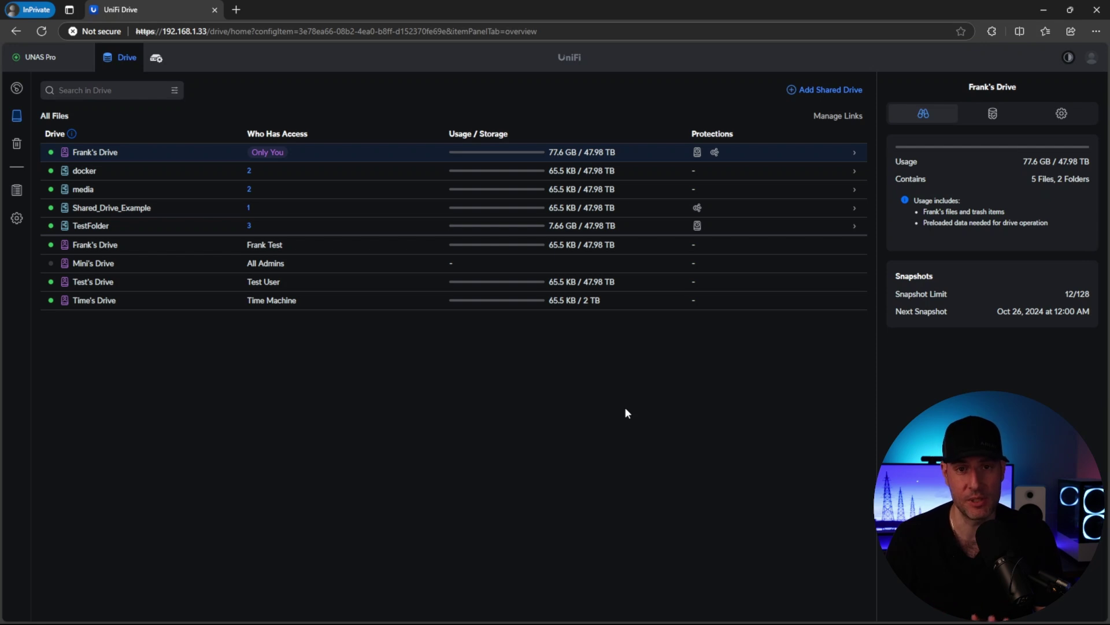
Install the cifs-utils package on the mini PC, confirming with y.
key("alt+Tab")
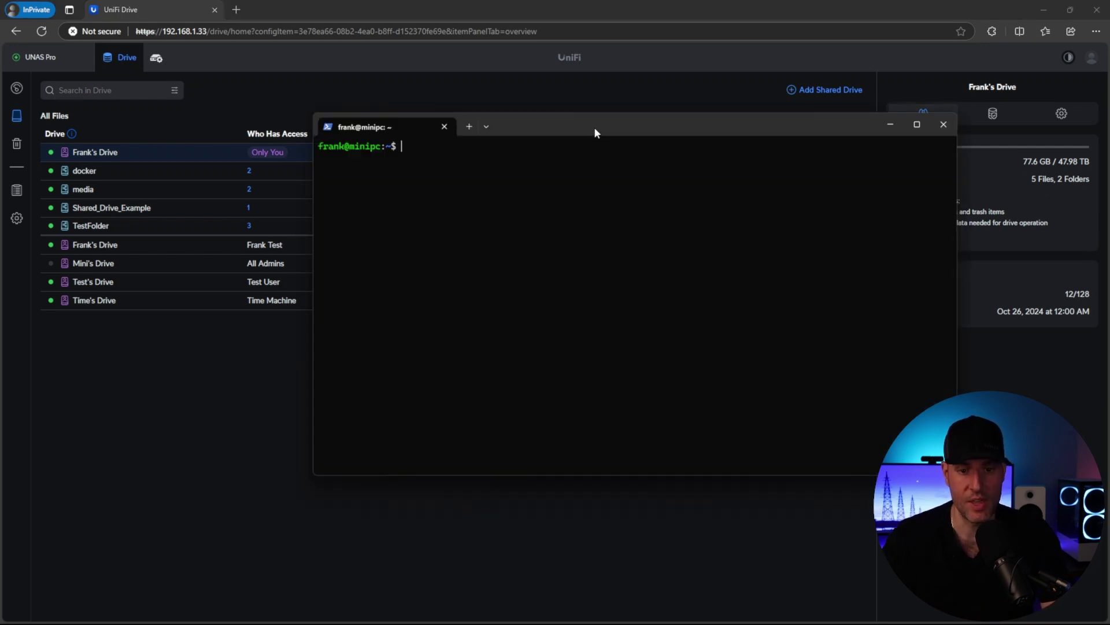
left_click_drag(594, 127, 529, 130)
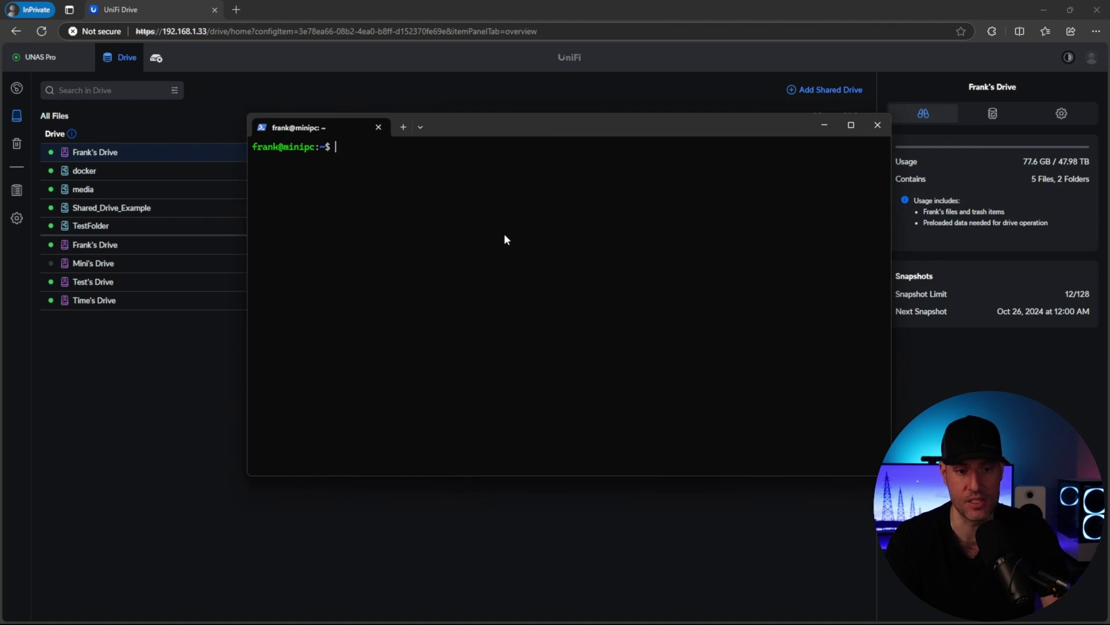
key("ctrl+equal")
key("ctrl+equal")
key("ctrl+equal")
key("ctrl+equal")
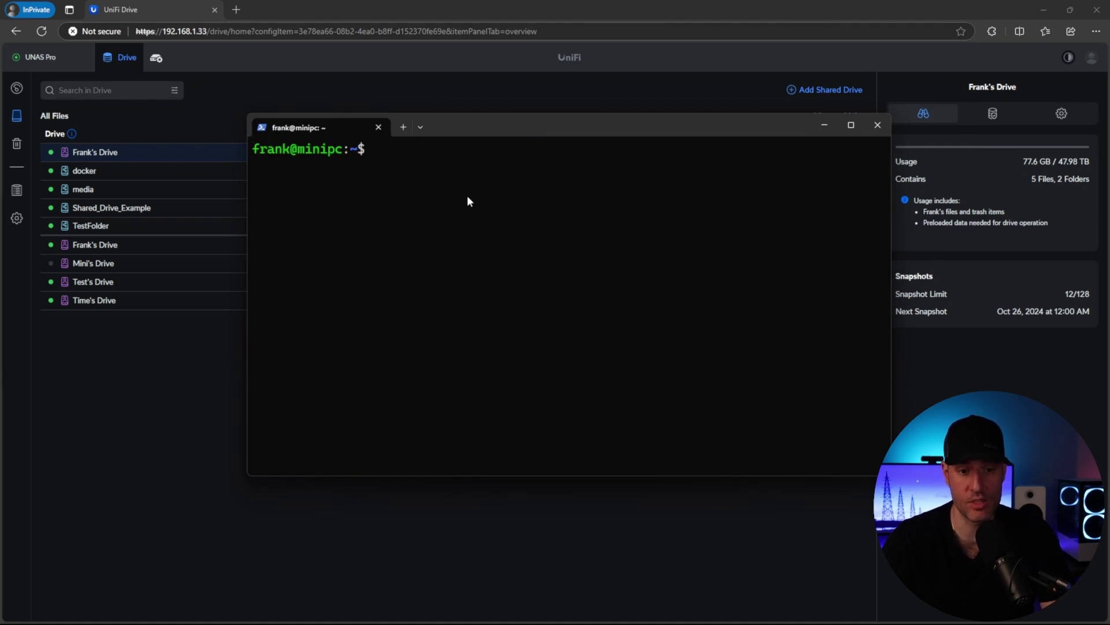
type("sudo apt install cifs-utils")
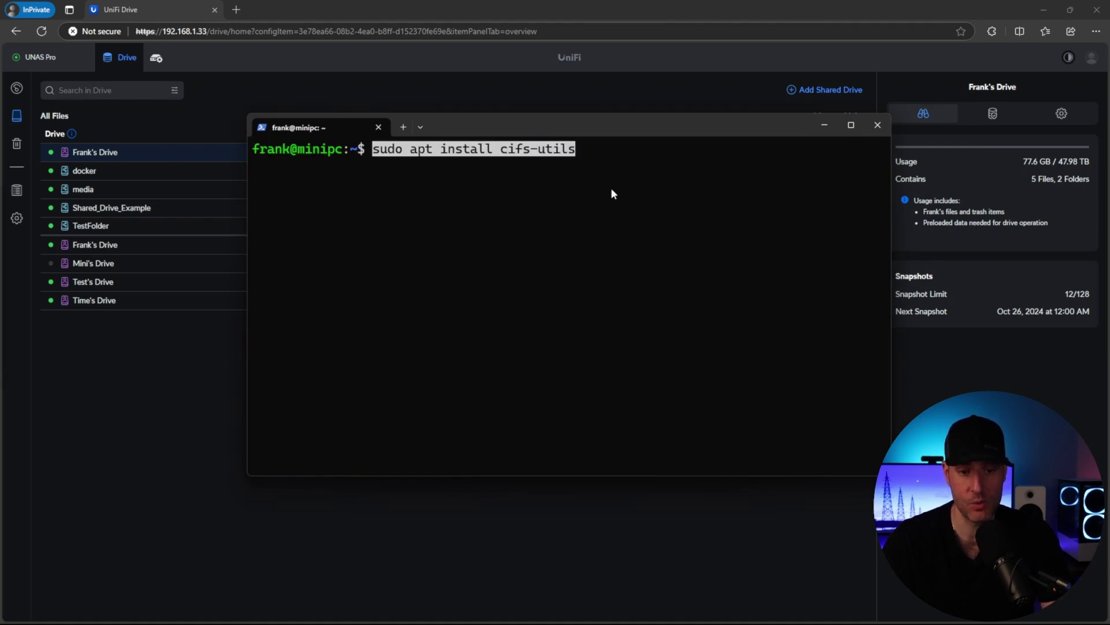
key("Return")
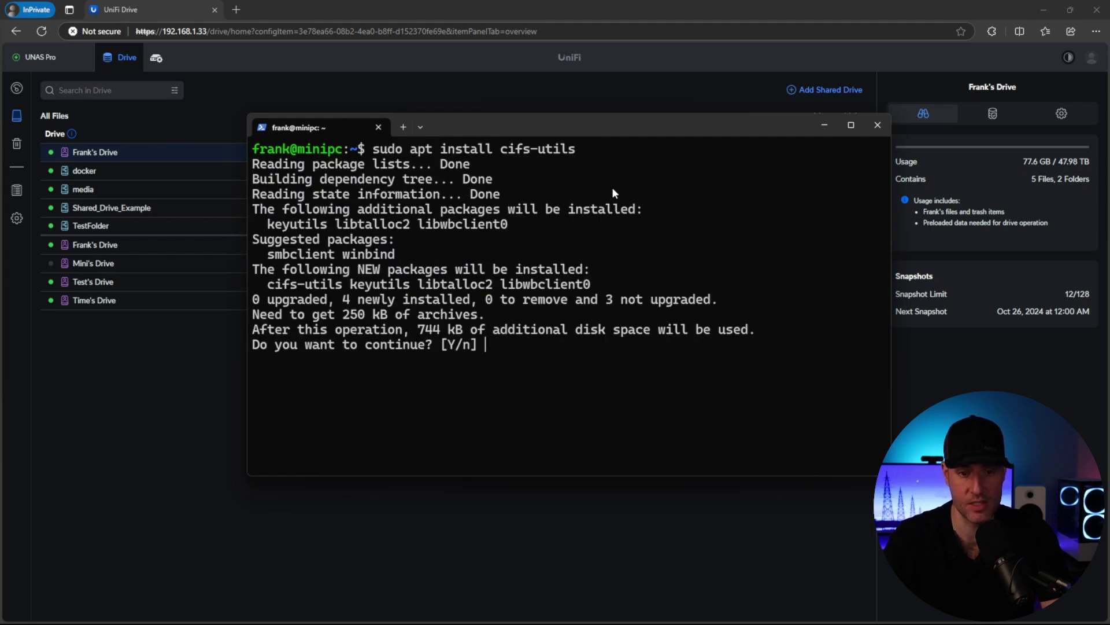
type("y")
key("Return")
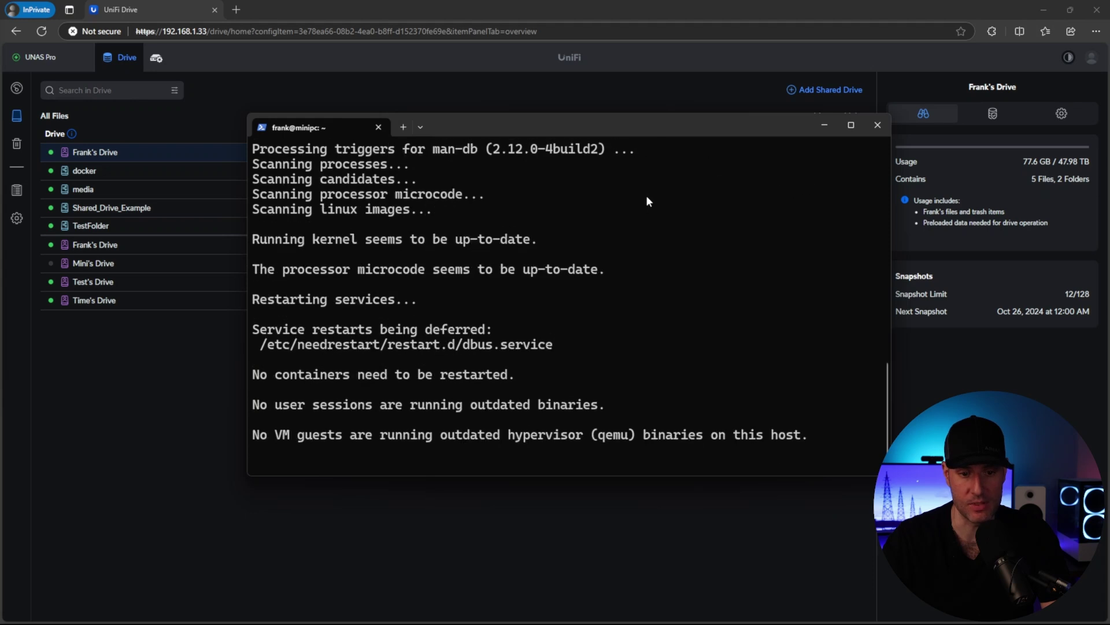
Create /mnt/unaspro and its docker and media subfolders with sudo mkdir.
type("sudo mkdir /mnt/unaspro")
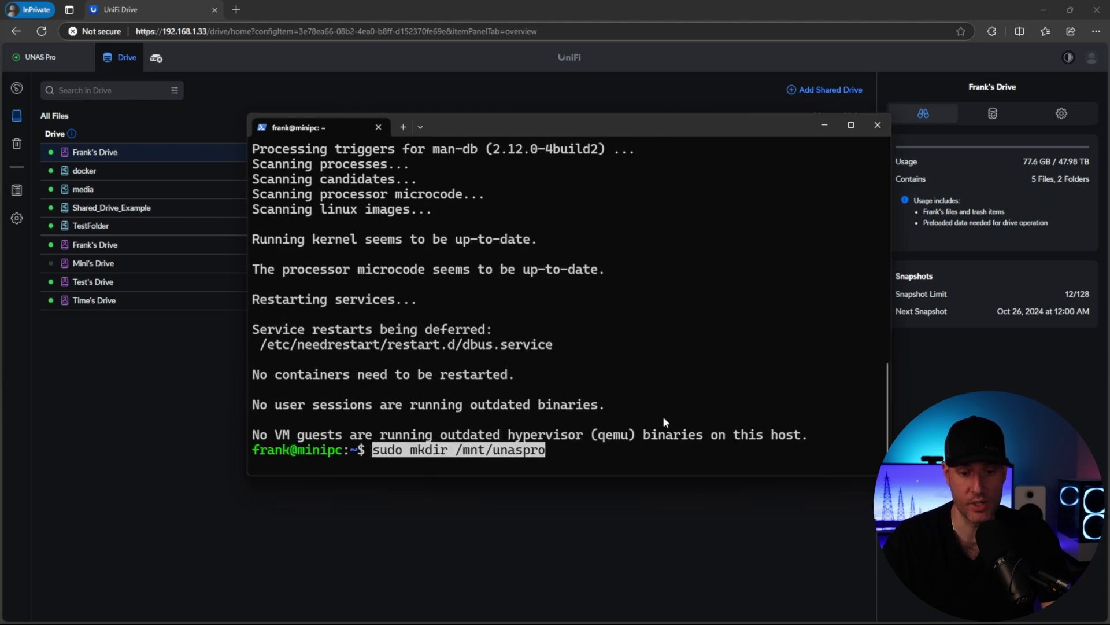
key("Return")
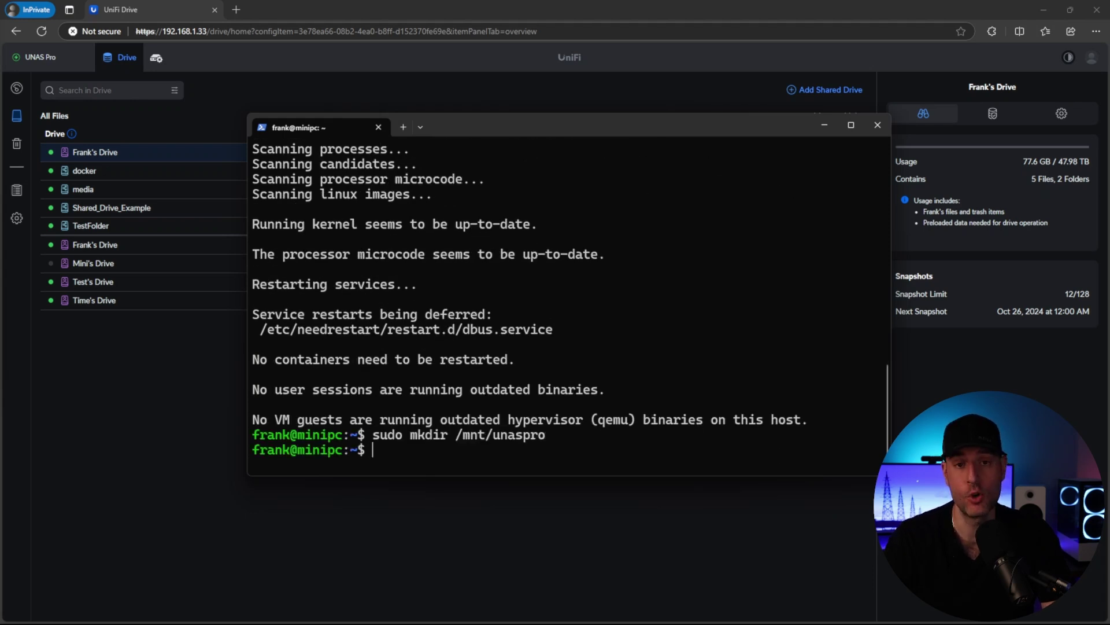
key("Up")
type("/docker")
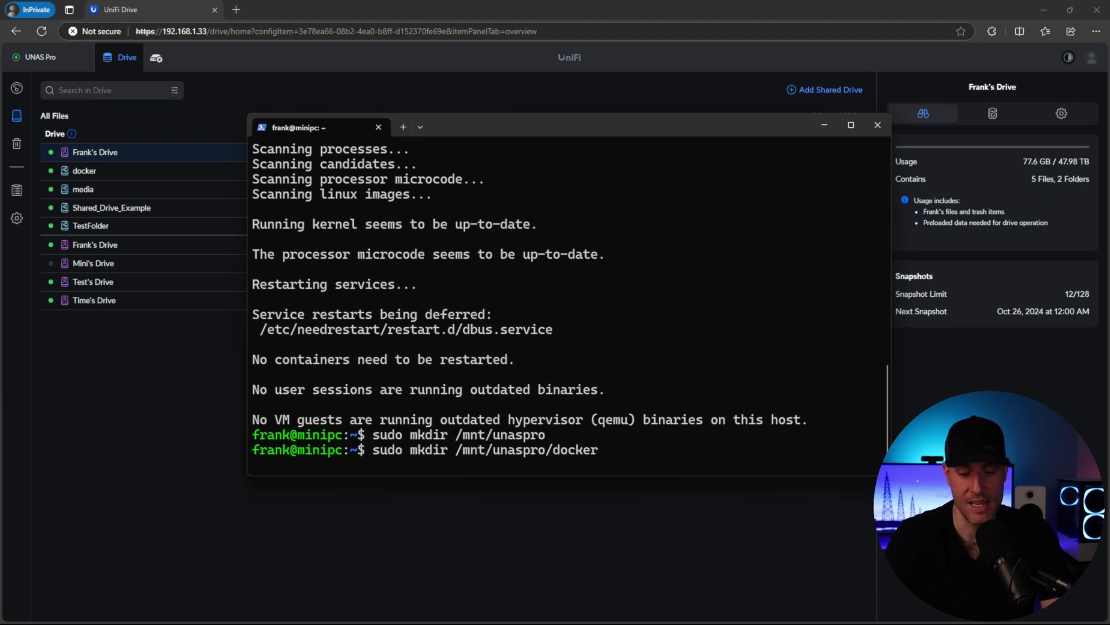
key("Return")
key("Up")
key("BackSpace")
key("BackSpace")
key("BackSpace")
key("BackSpace")
key("BackSpace")
key("BackSpace")
key("BackSpace")
type("/media")
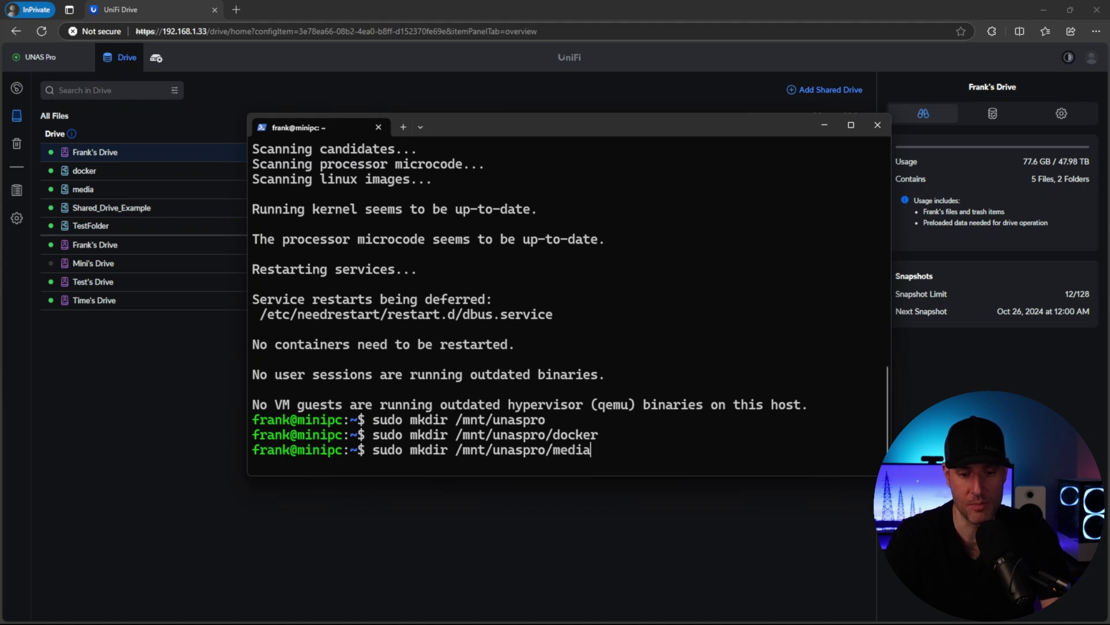
key("Return")
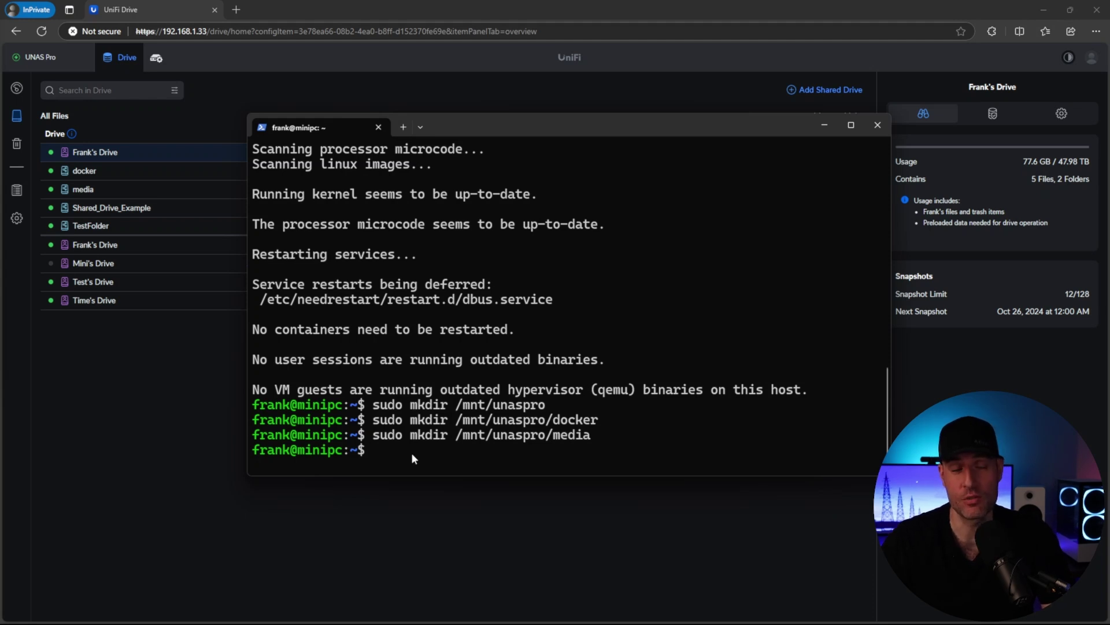
Open a new ~/.smbcredentials file in nano.
key("ctrl+v")
key("Right")
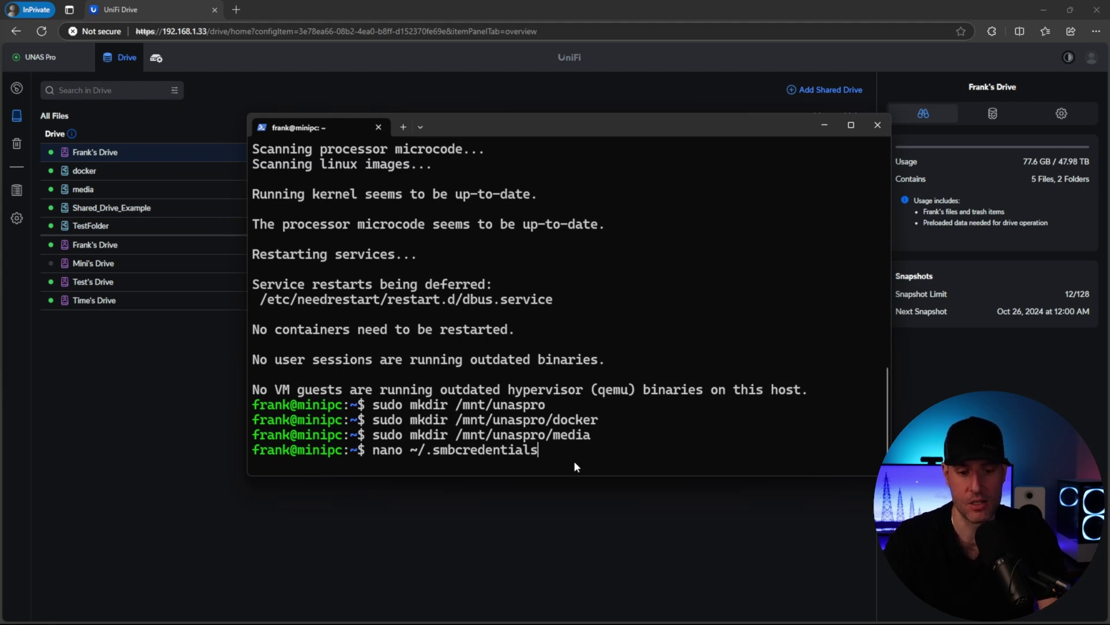
key("Return")
Fill ~/.smbcredentials with the share username and password, chmod it 600, and open /etc/fstab.
type("username=mi")
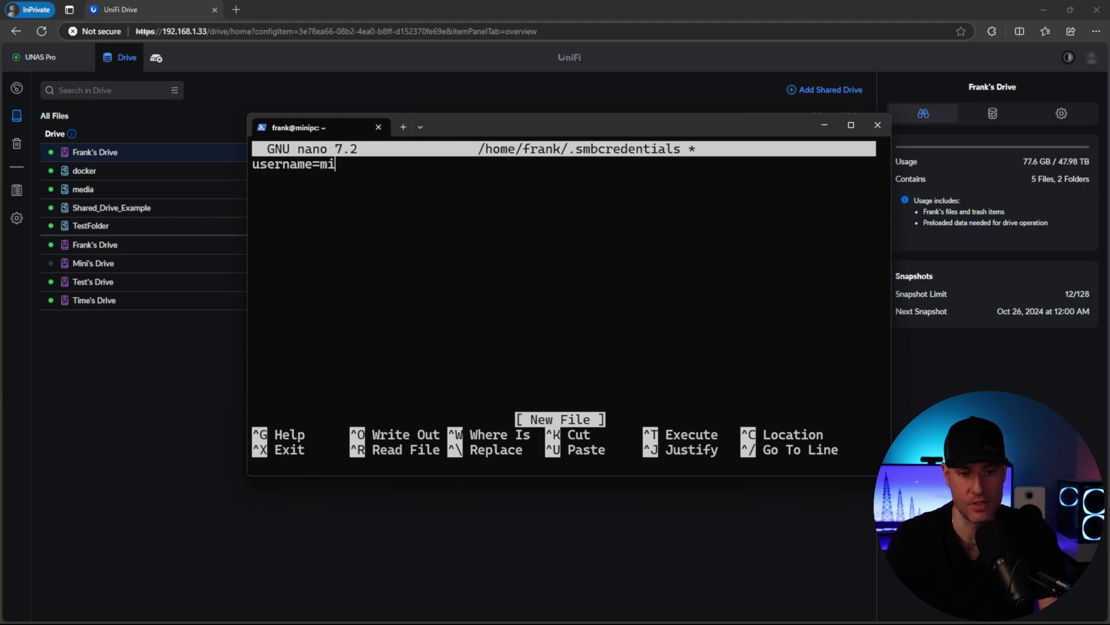
key("ctrl+v")
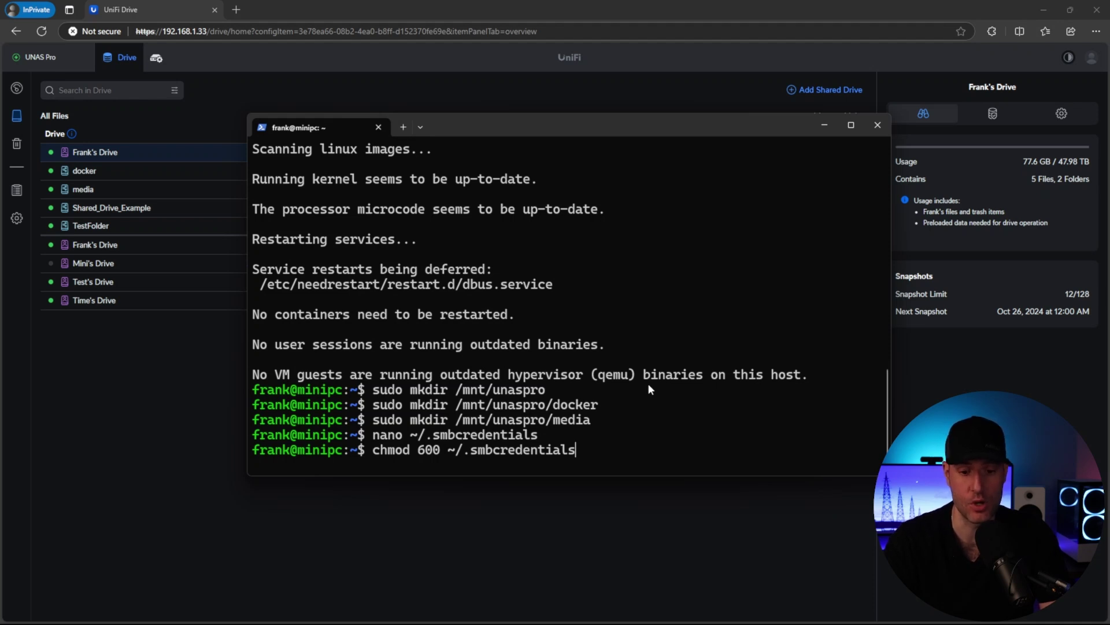
key("Return")
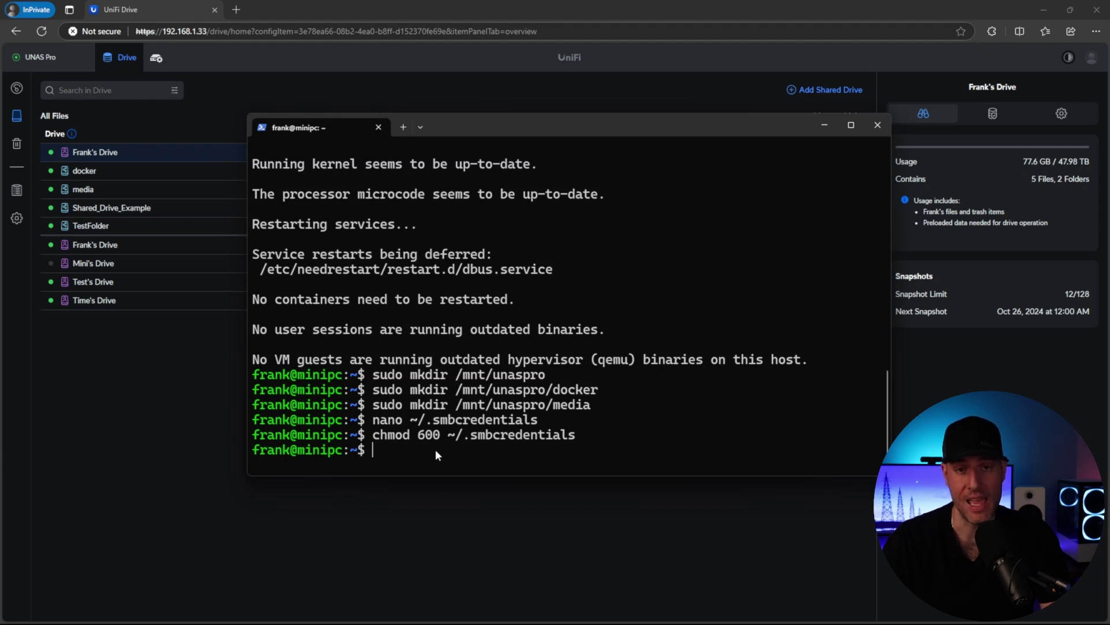
type("sudo nano /etc/fstab")
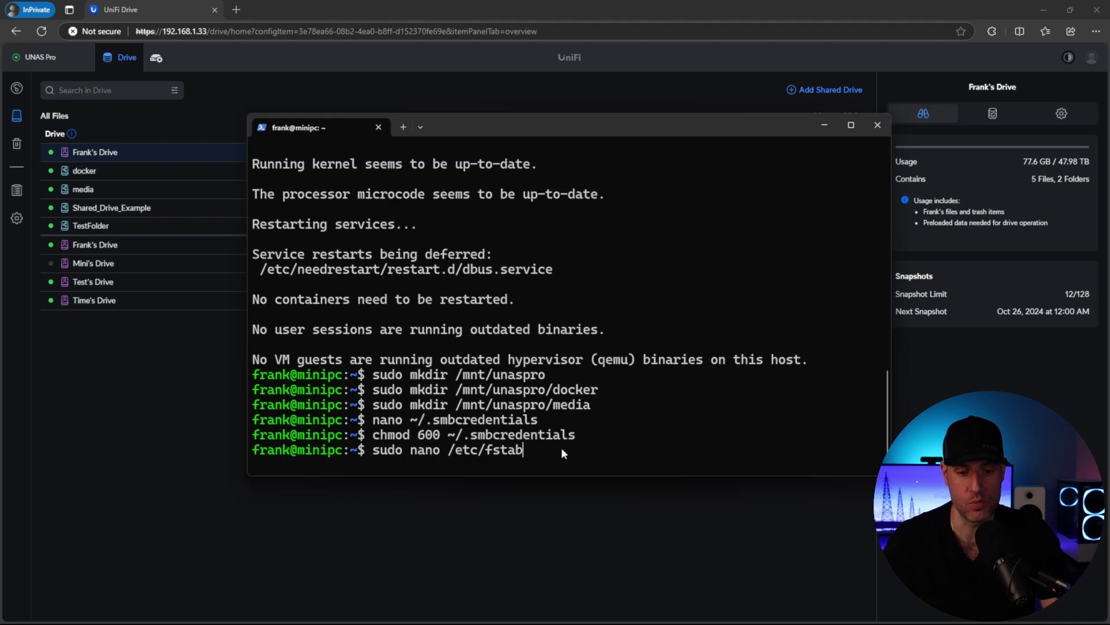
key("Return")
Paste the cifs mount lines for the //192.168.1.33 docker and media shares below the swap entry.
key("Down")
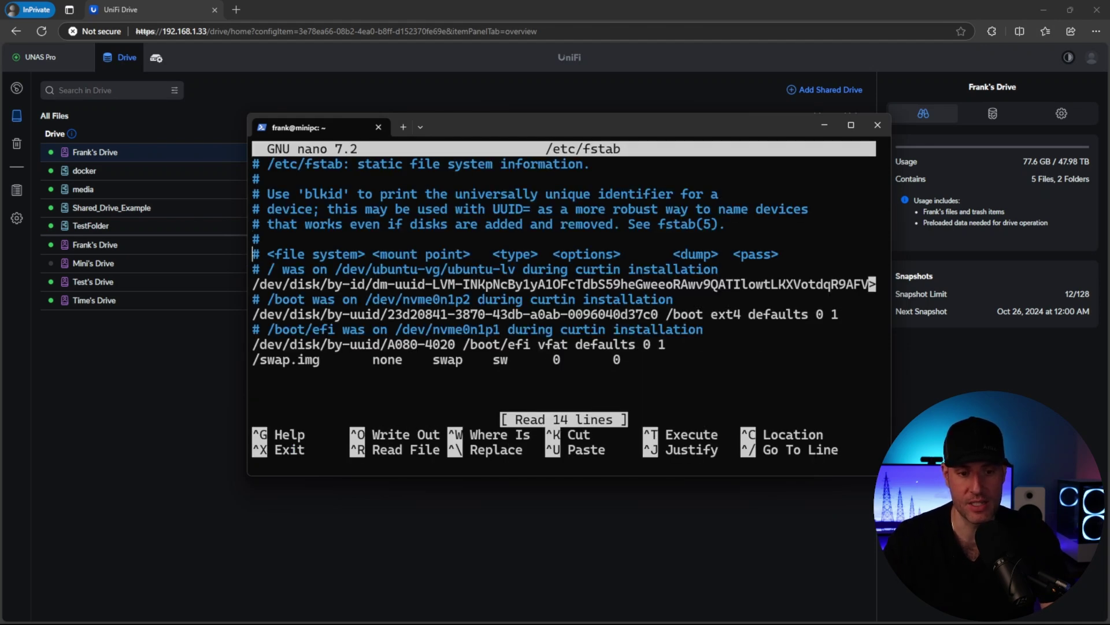
key("Down")
key("Down")
key("Down")
key("Down")
key("Down")
key("Down")
key("Down")
key("Down")
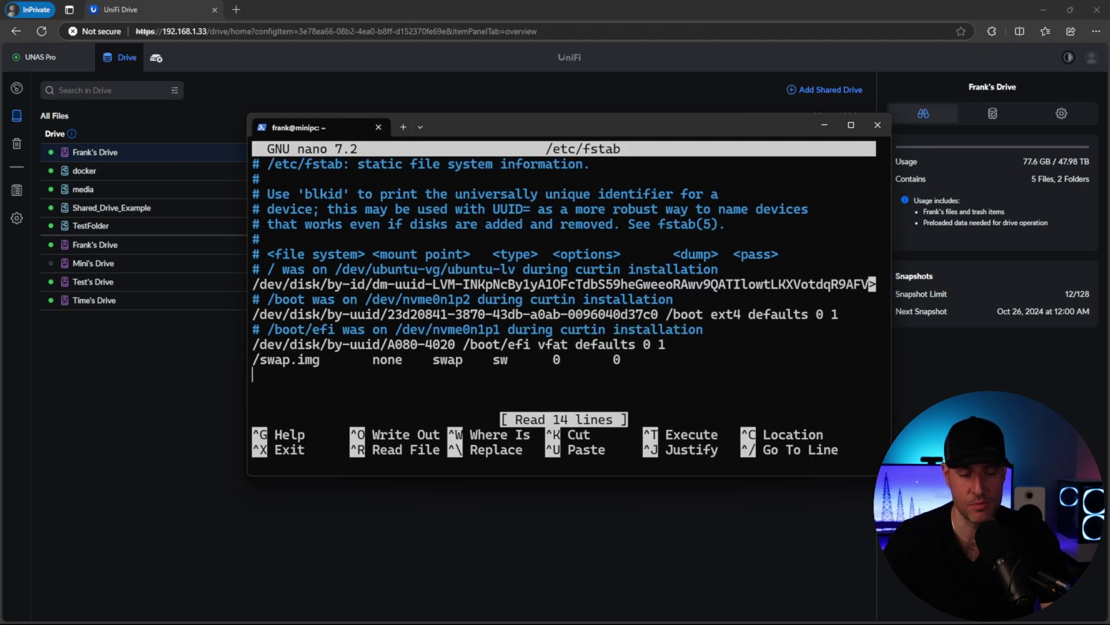
key("Return")
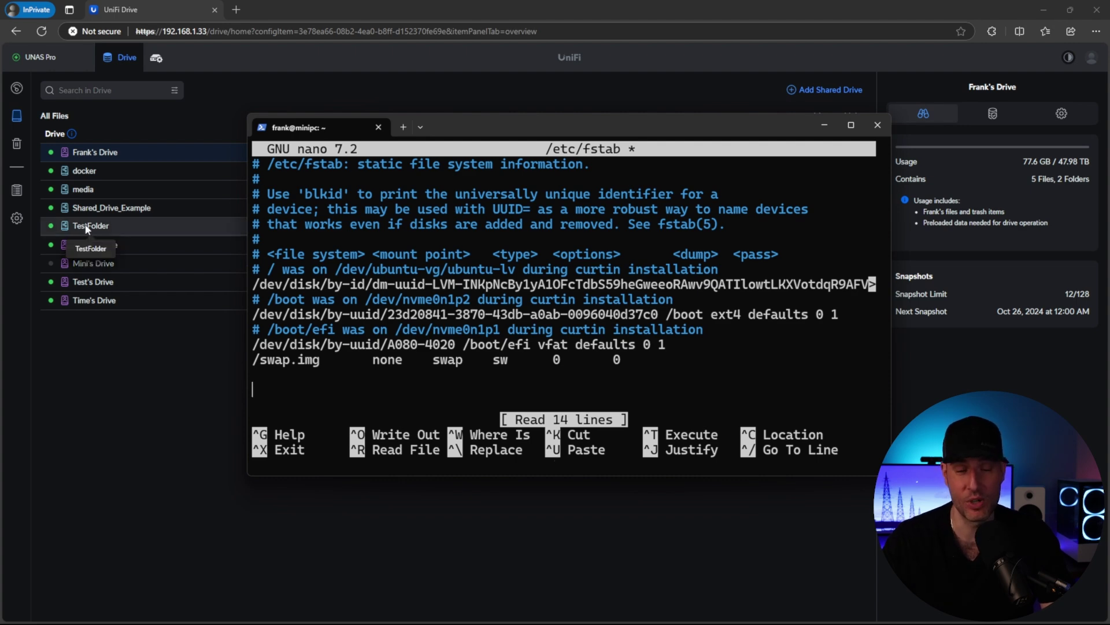
key("ctrl+v")
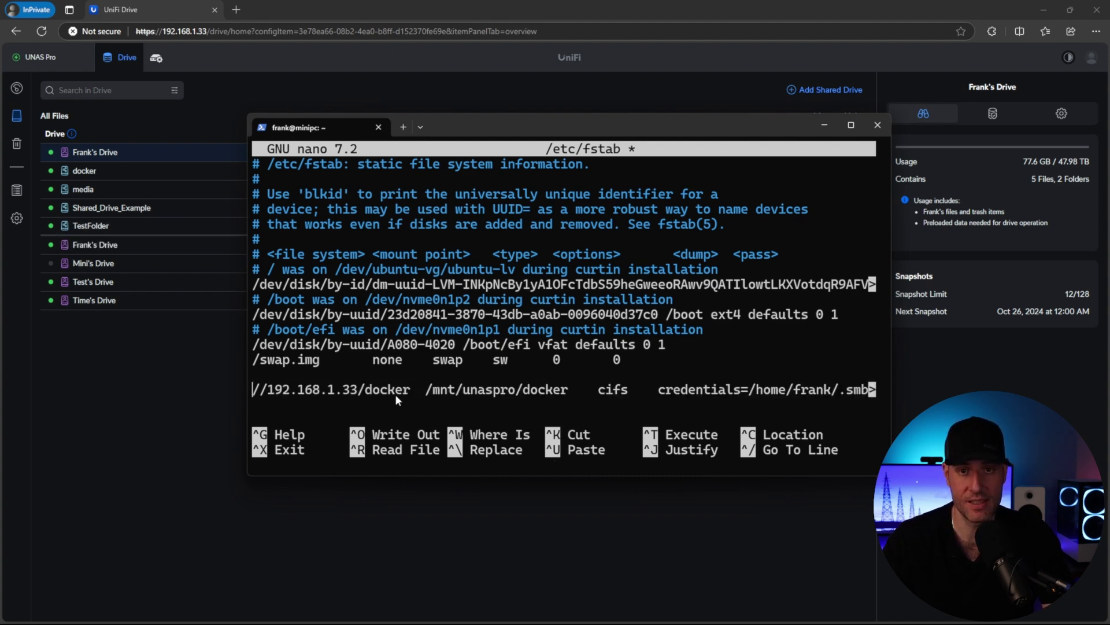
Walk through the docker line's share address, mount point, credentials path and iocharset option.
left_click_drag(410, 393, 252, 393)
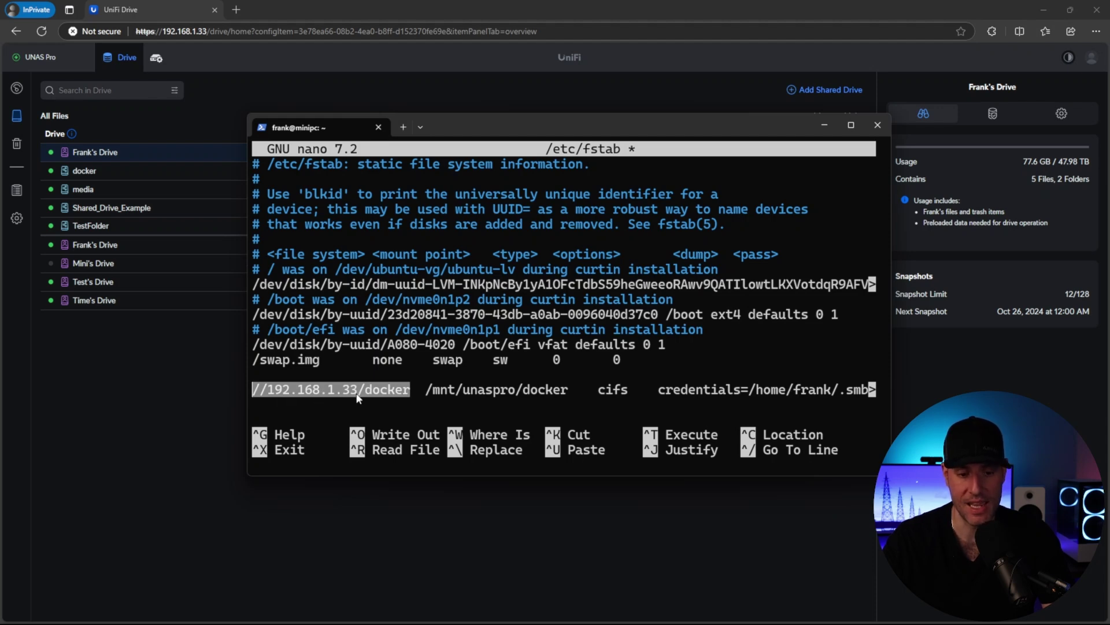
left_click(555, 393)
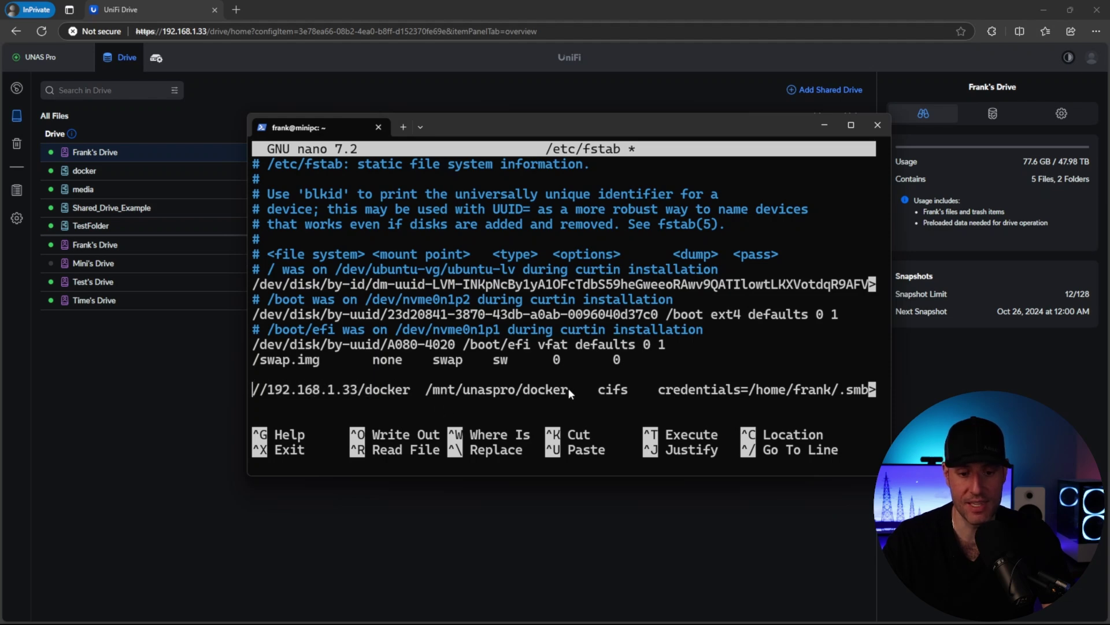
left_click_drag(572, 393, 431, 394)
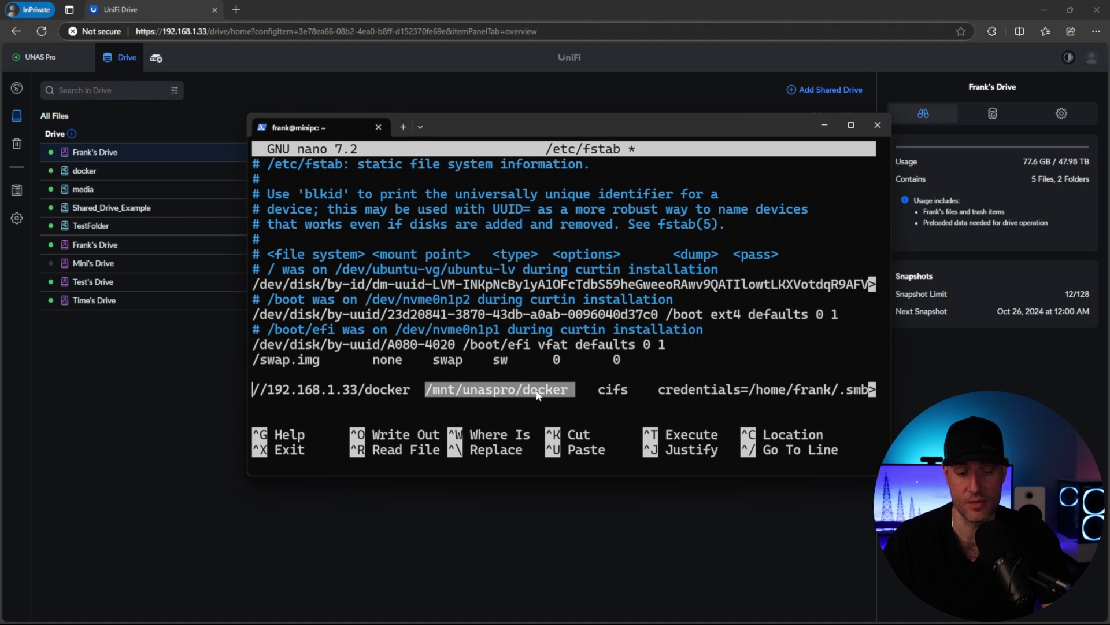
key("ctrl+c")
key("Right")
key("Right")
key("Right")
key("Right")
key("Right")
key("Right")
key("Right")
key("Right")
key("Right")
key("Right")
key("Right")
key("Right")
key("Right")
key("Right")
key("Right")
key("Right")
key("Right")
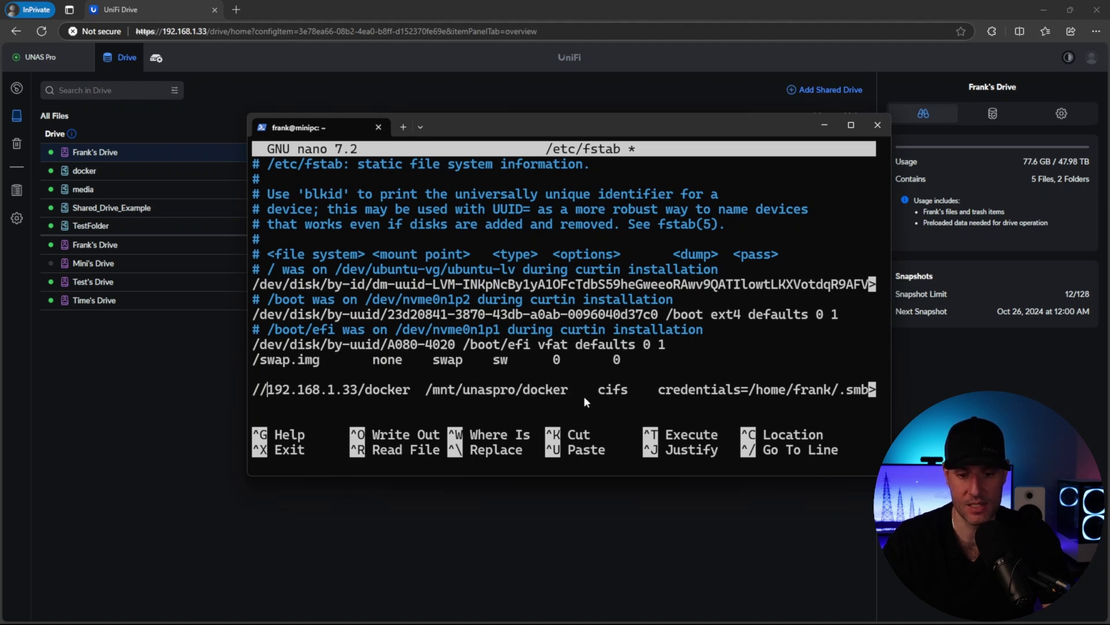
key("Right")
key("Right")
key("Right")
key("Right")
key("Right")
key("Right")
key("Right")
key("Right")
key("Right")
key("Right")
key("Right")
key("Right")
key("Right")
key("Right")
key("Right")
key("Right")
key("Right")
key("Right")
key("Right")
key("Right")
key("Right")
key("Right")
key("Right")
key("Right")
key("Right")
key("Right")
key("Right")
key("Right")
key("Right")
key("Right")
key("Right")
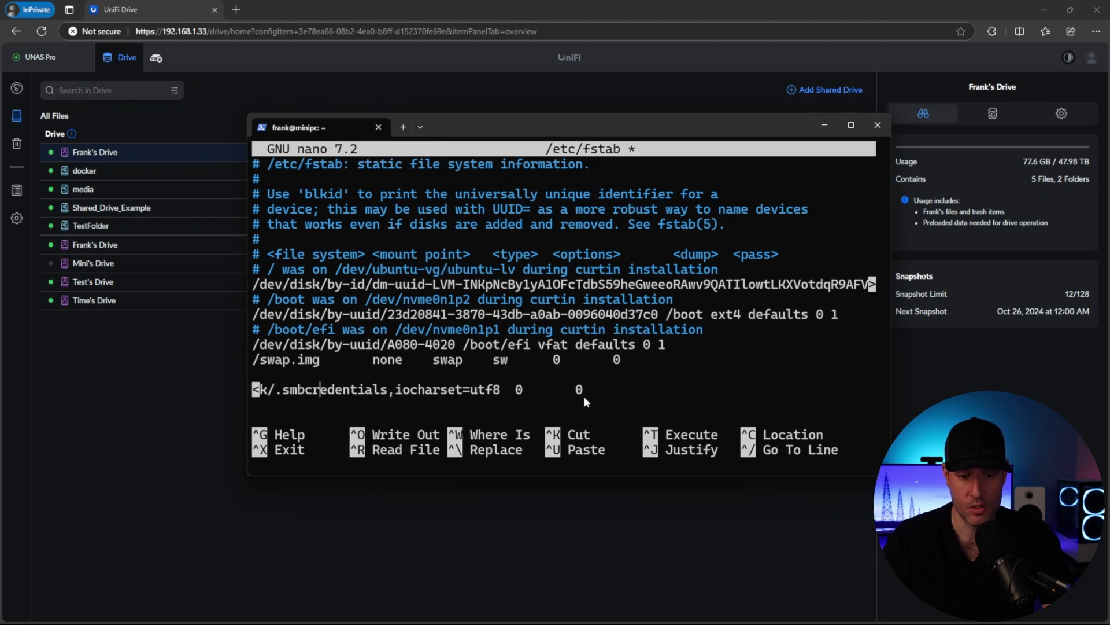
key("Left")
key("Left")
key("Left")
key("Left")
key("Left")
key("Left")
key("Left")
key("Left")
key("Left")
key("Left")
key("Left")
key("Left")
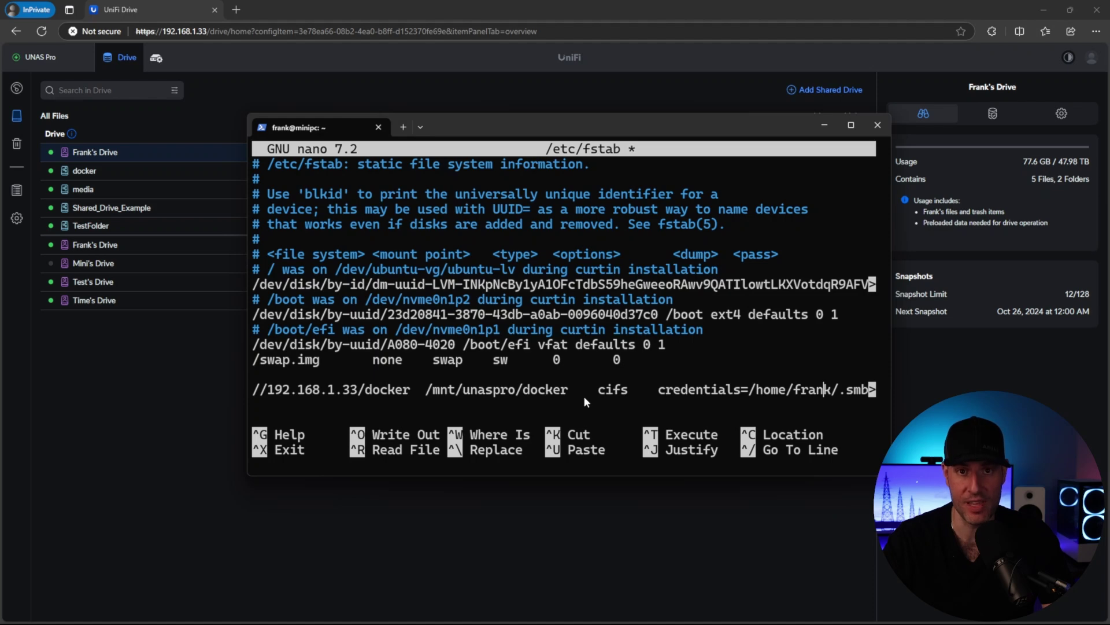
key("Right")
key("Left")
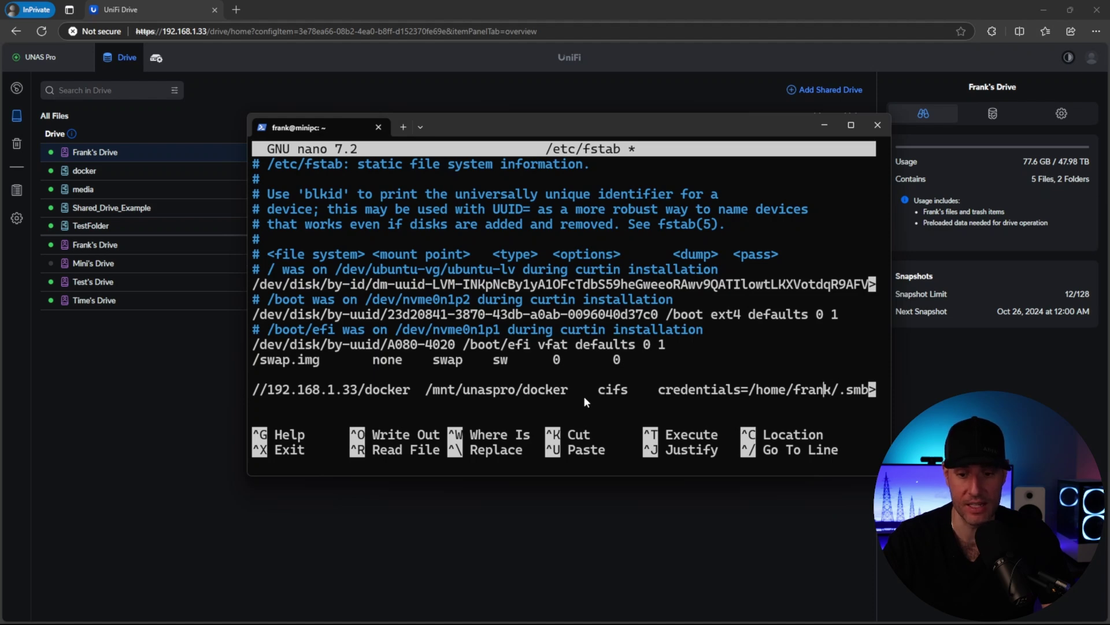
key("Left")
key("Left")
key("Left")
key("Left")
key("Right")
key("Right")
key("Right")
key("Right")
key("Right")
key("Right")
key("Right")
key("Right")
key("Right")
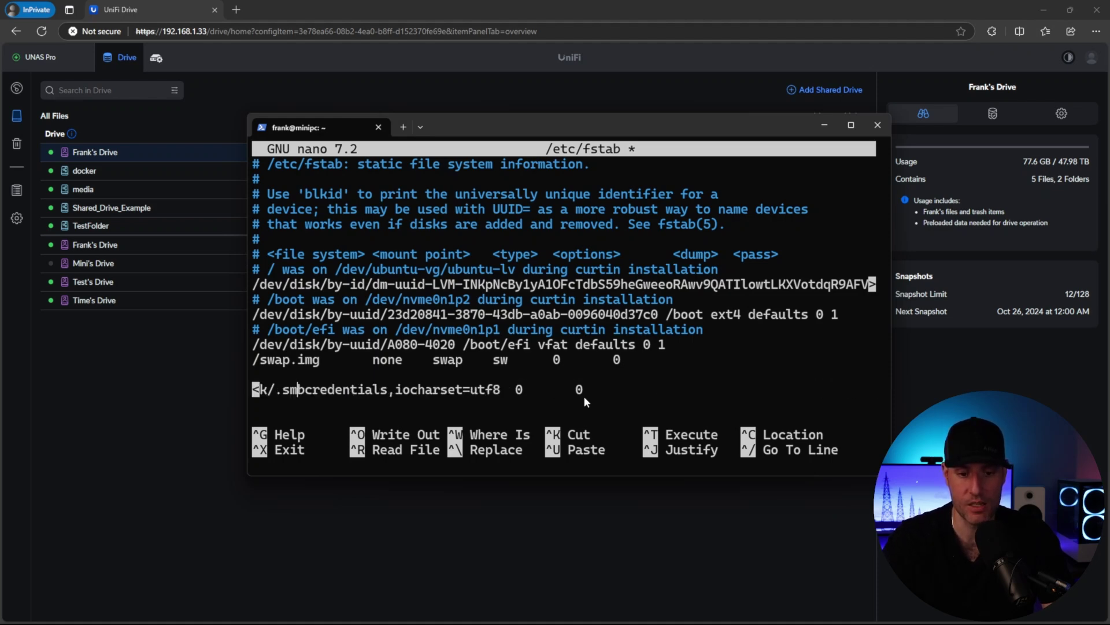
key("Right")
key("Right")
key("Right")
key("Right")
key("Right")
key("Right")
key("Right")
key("Right")
key("Right")
key("Right")
key("Right")
key("Left")
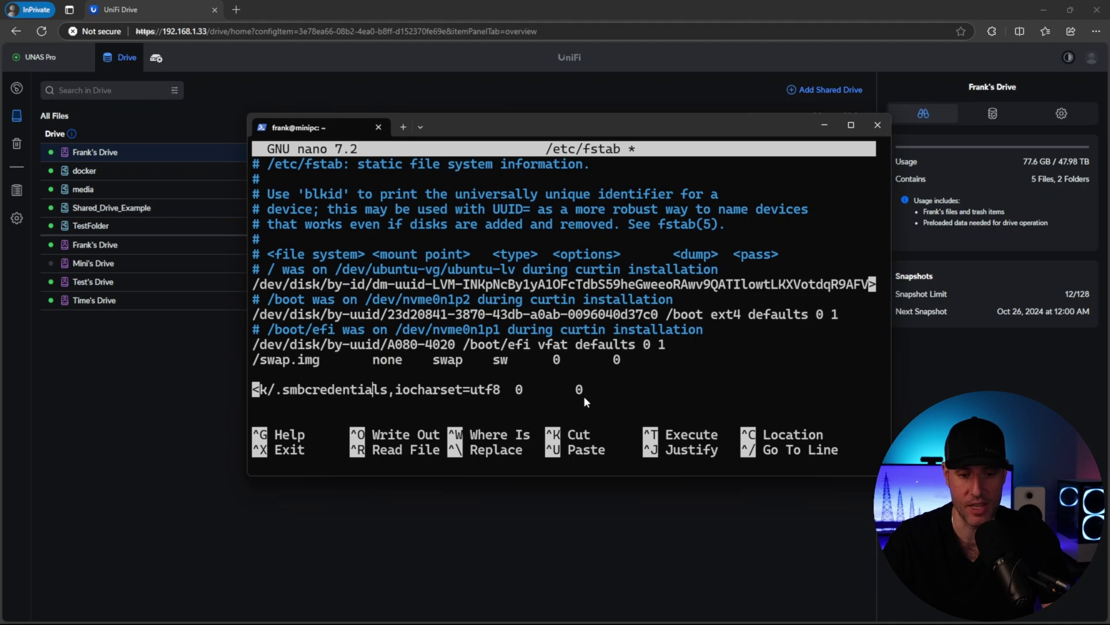
key("Left")
key("Left")
key("Left")
key("Left")
key("Left")
key("Left")
key("Left")
key("Left")
key("Left")
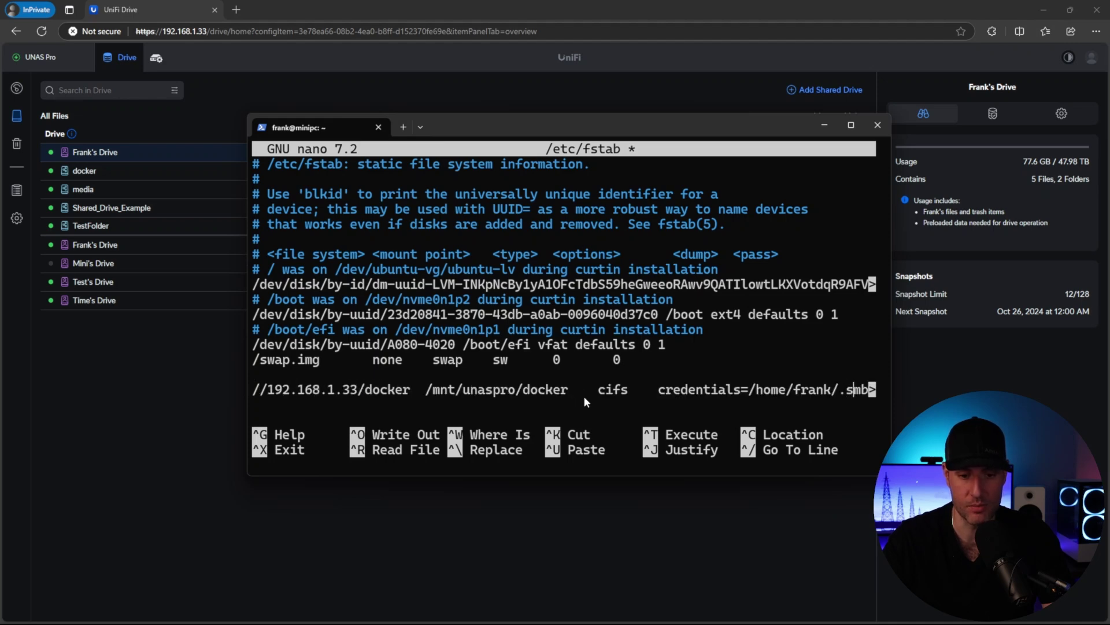
key("Left")
key("Right")
key("Right")
key("Right")
key("Right")
key("Right")
key("Right")
key("Right")
key("Right")
key("Right")
key("Right")
key("Right")
key("Right")
key("Right")
key("Right")
key("Right")
key("Right")
key("Right")
key("Right")
key("Right")
key("Right")
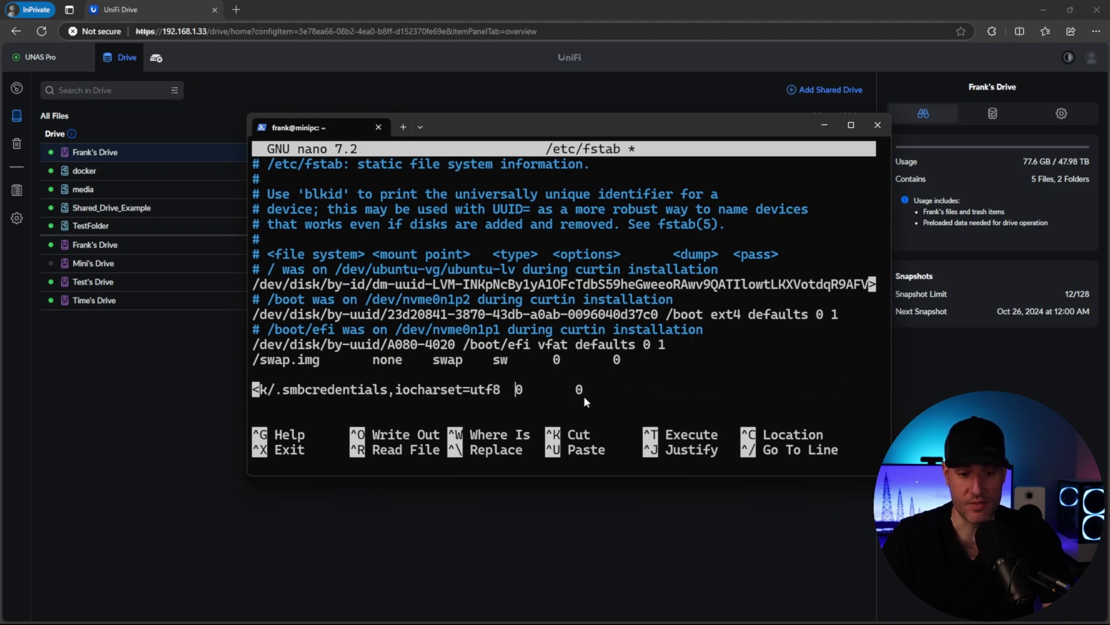
key("Left")
key("Left")
key("Left")
key("Left")
key("Left")
key("Left")
key("Left")
key("Left")
key("Left")
key("Left")
key("Left")
key("Left")
key("Left")
key("Left")
key("Left")
key("Left")
key("Left")
key("Left")
key("Left")
key("Left")
key("Left")
key("Left")
key("Left")
key("Left")
key("Left")
key("Left")
key("Left")
key("Left")
key("Left")
key("Left")
key("Left")
key("Left")
key("Left")
key("Left")
key("Left")
key("Left")
key("Left")
key("Left")
key("Left")
key("Left")
key("Right")
key("Right")
key("Right")
key("Right")
key("Right")
key("Right")
key("Right")
key("Right")
key("Right")
key("Right")
key("Right")
key("Right")
key("Right")
key("Right")
key("Right")
key("Right")
key("Right")
key("Right")
key("Right")
key("Right")
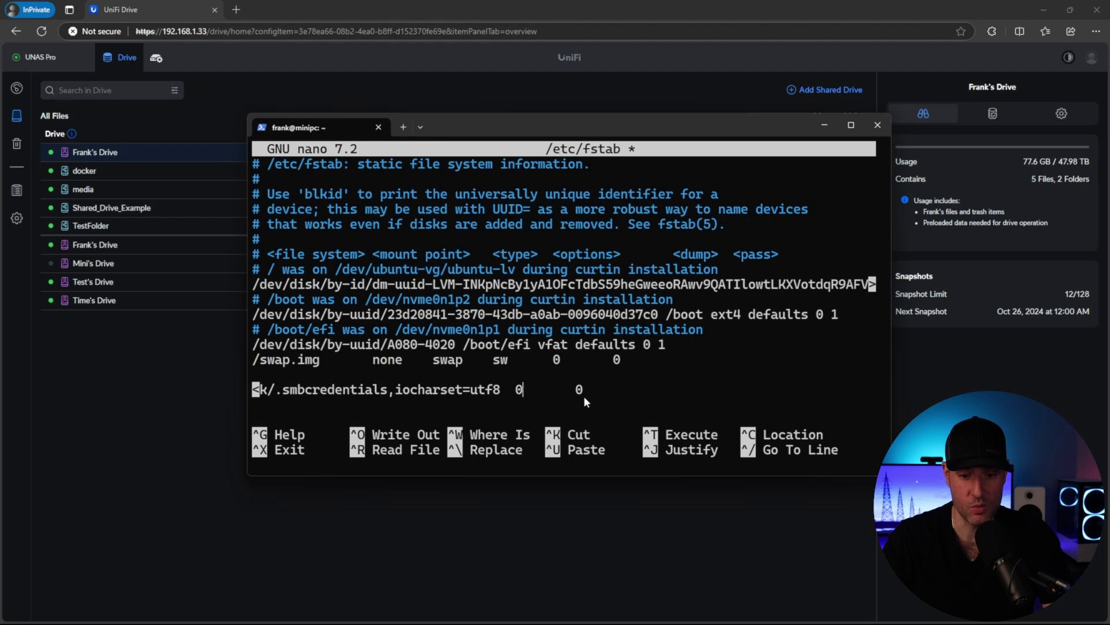
Move down to check the path on the media share's mount line.
key("Down")
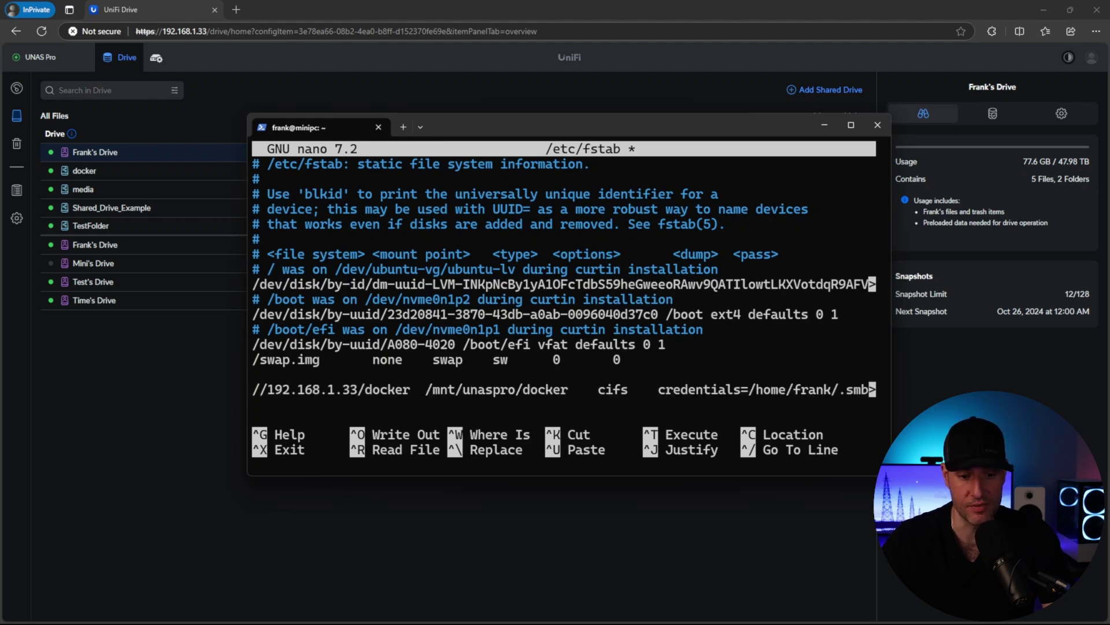
key("Down")
key("Left")
key("Left")
key("Left")
key("Left")
key("Left")
key("Left")
key("Left")
key("Left")
key("Left")
key("Left")
key("Left")
key("Left")
key("Left")
key("Left")
key("Left")
key("Left")
key("Left")
key("Left")
key("Left")
key("Left")
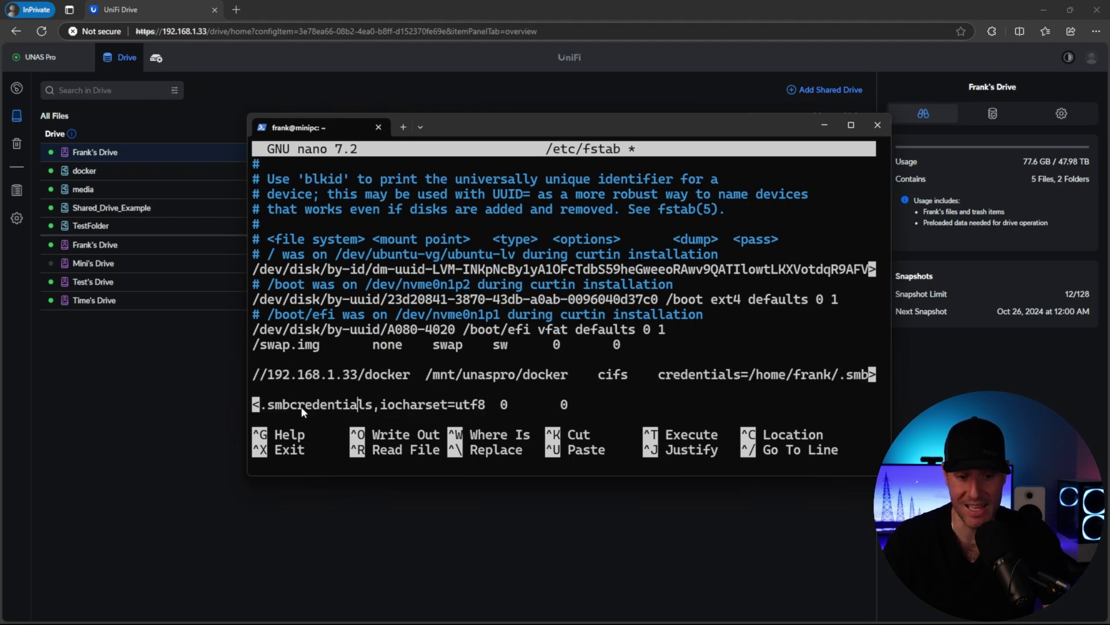
key("Down")
key("Left")
key("Left")
key("Left")
key("Left")
key("Left")
key("Left")
key("Left")
key("Left")
key("Left")
key("Left")
key("Left")
key("Left")
key("Left")
key("Left")
key("Left")
key("Left")
key("Left")
key("Left")
key("Left")
key("Left")
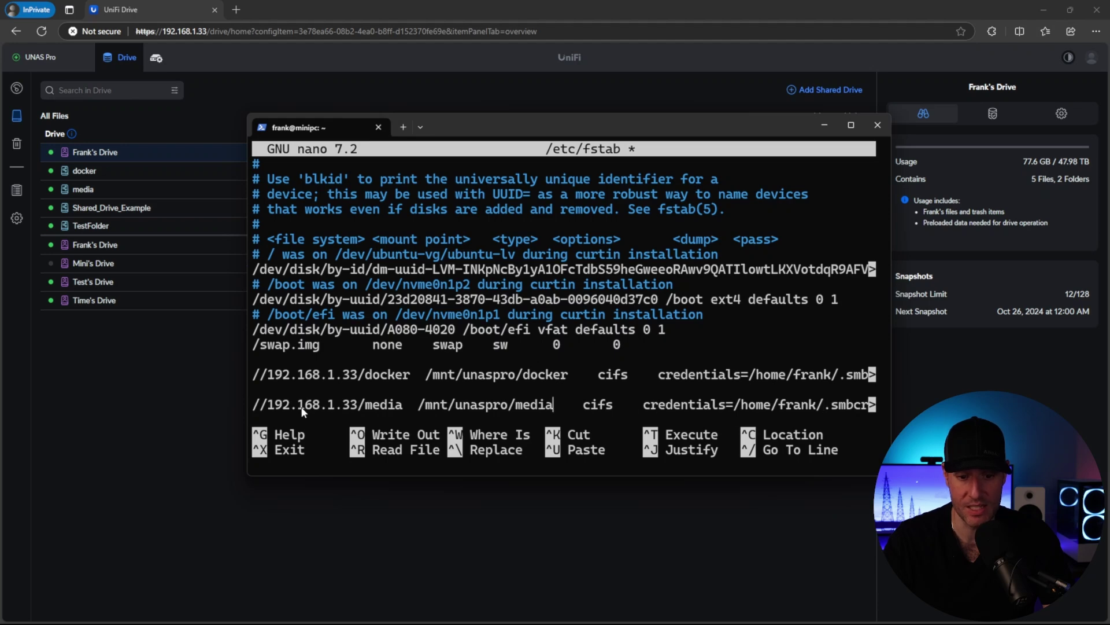
key("Left")
key("Left")
key("Left")
key("Left")
key("Left")
key("Left")
key("Left")
key("Left")
key("Left")
key("Left")
key("Left")
key("Left")
key("Left")
key("Left")
Save /etc/fstab and exit nano back to the shell.
key("ctrl+o")
key("Return")
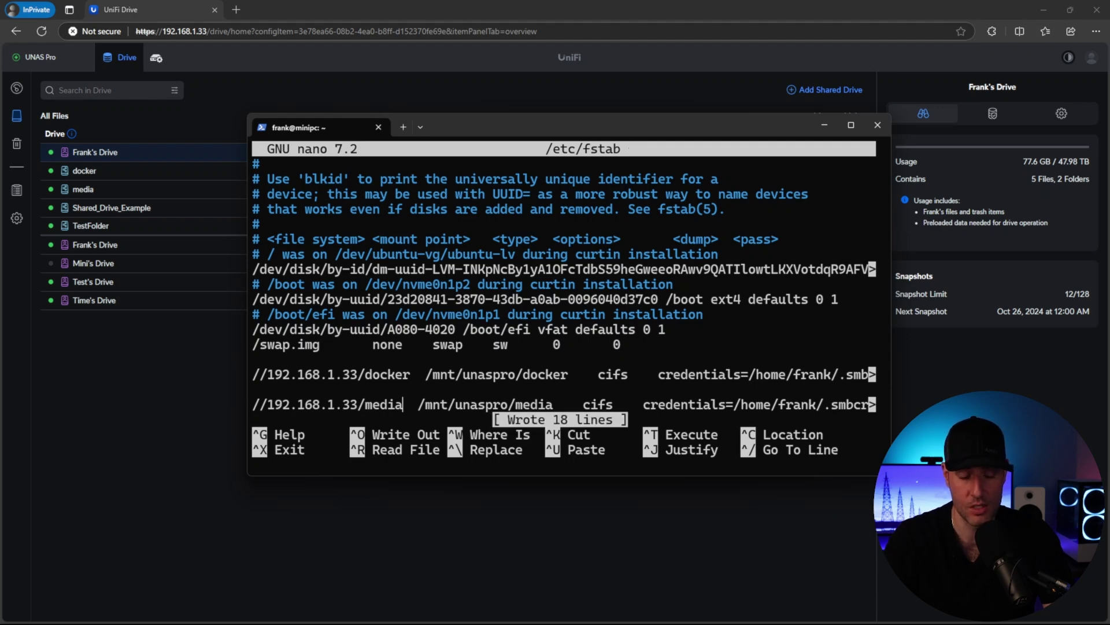
key("ctrl+x")
Run sudo mount -a, clear the screen and change into /mnt/unaspro/docker.
type("s")
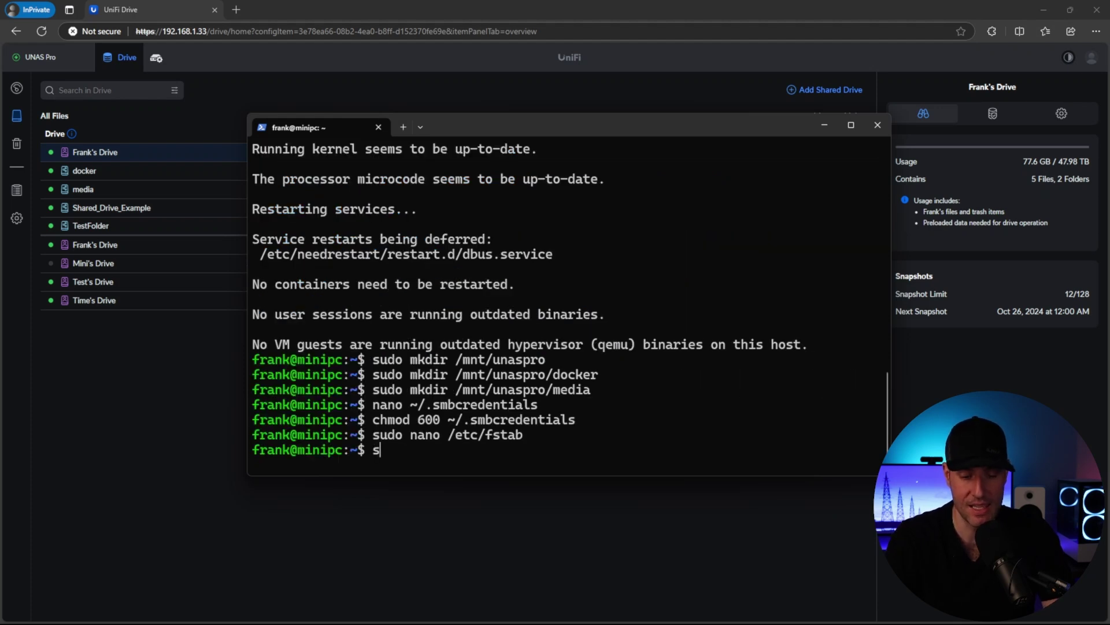
type("udo mount -a")
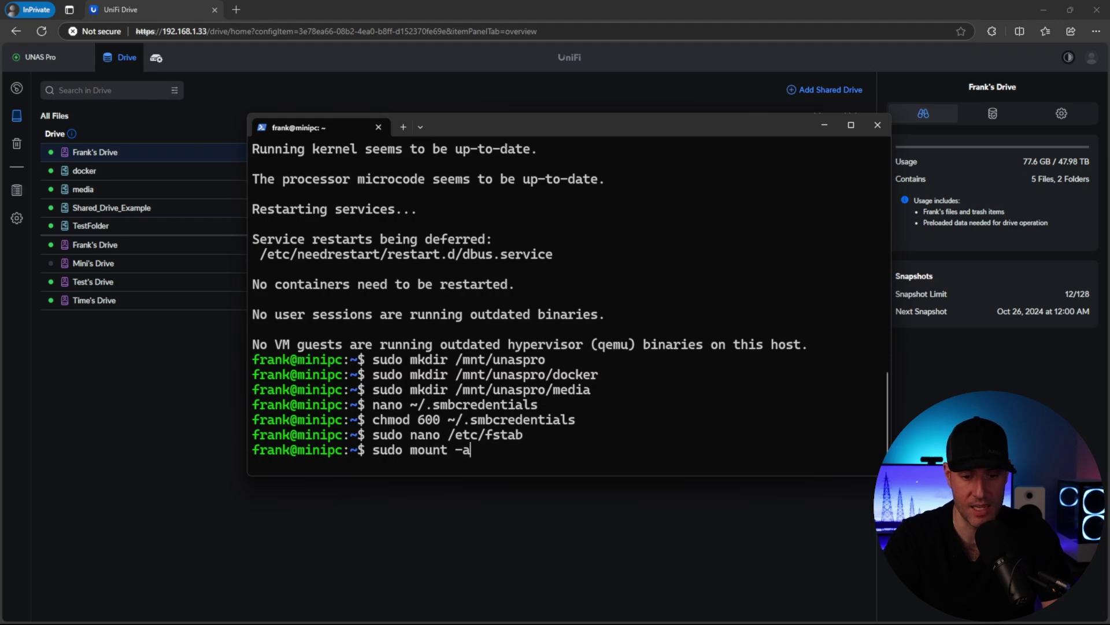
key("Return")
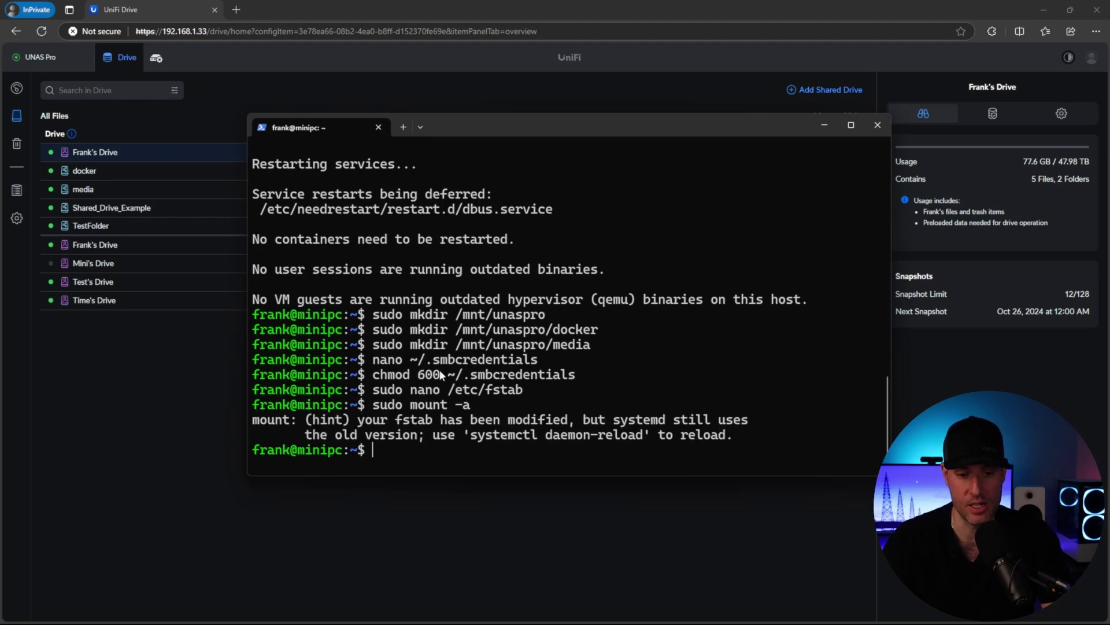
key("ctrl+l")
type("cd /mnt/unaspro/docker")
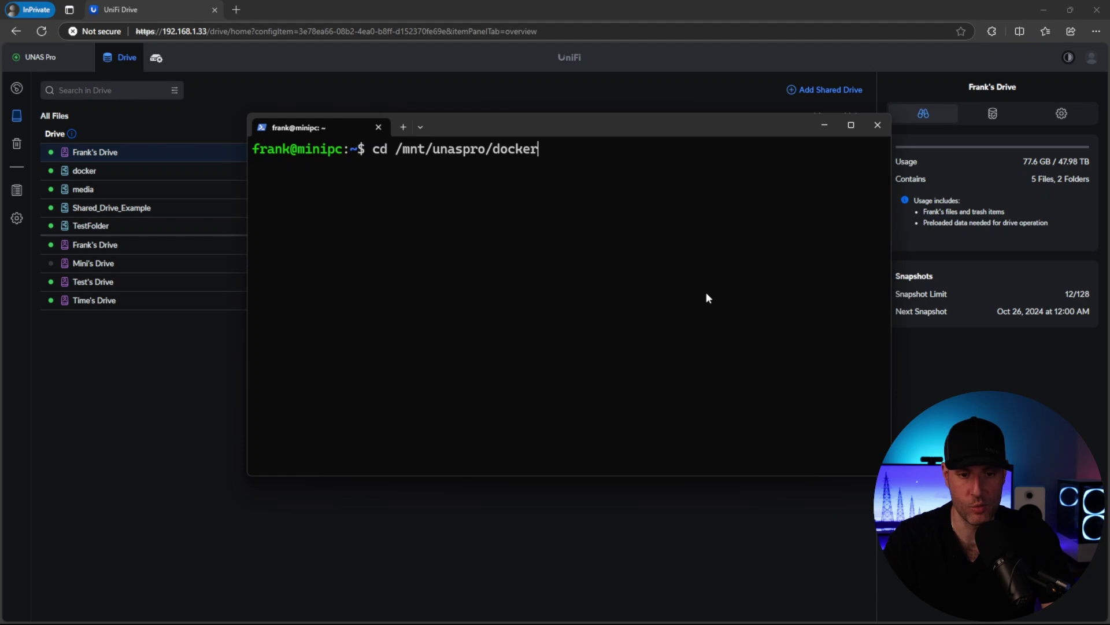
key("Return")
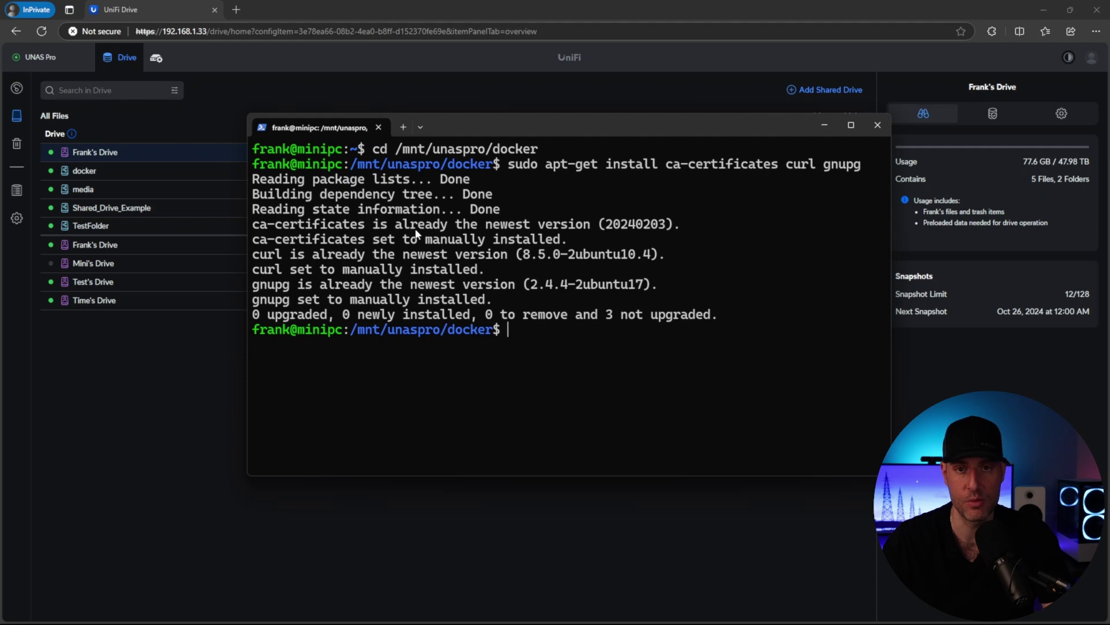
Add Docker's official repository, install the docker-ce packages and start the Docker service.
key("ctrl+v")
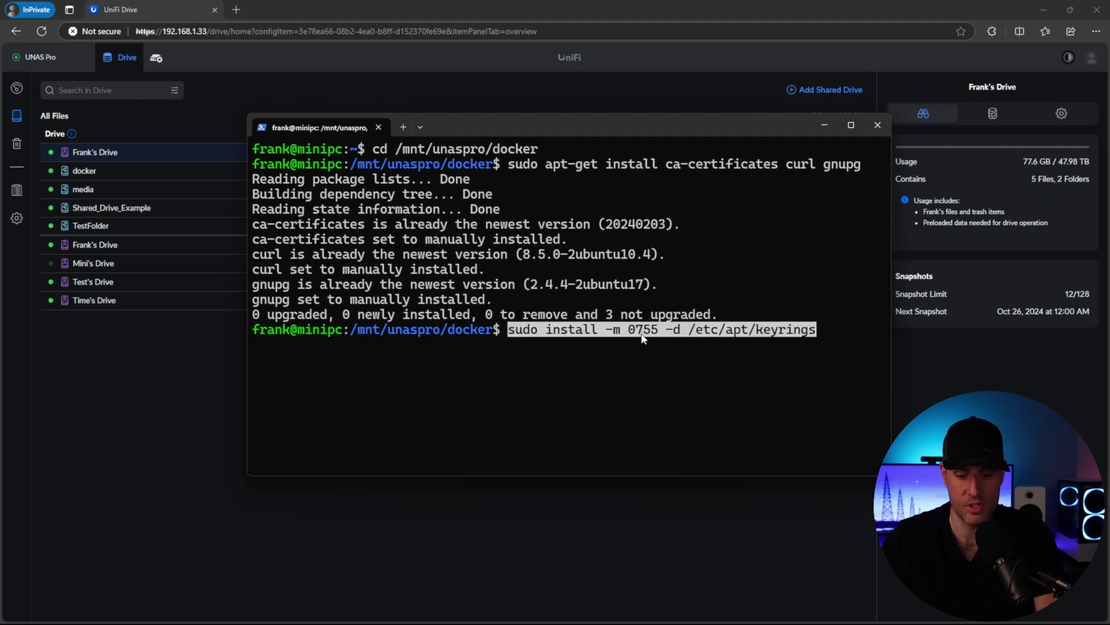
key("Return")
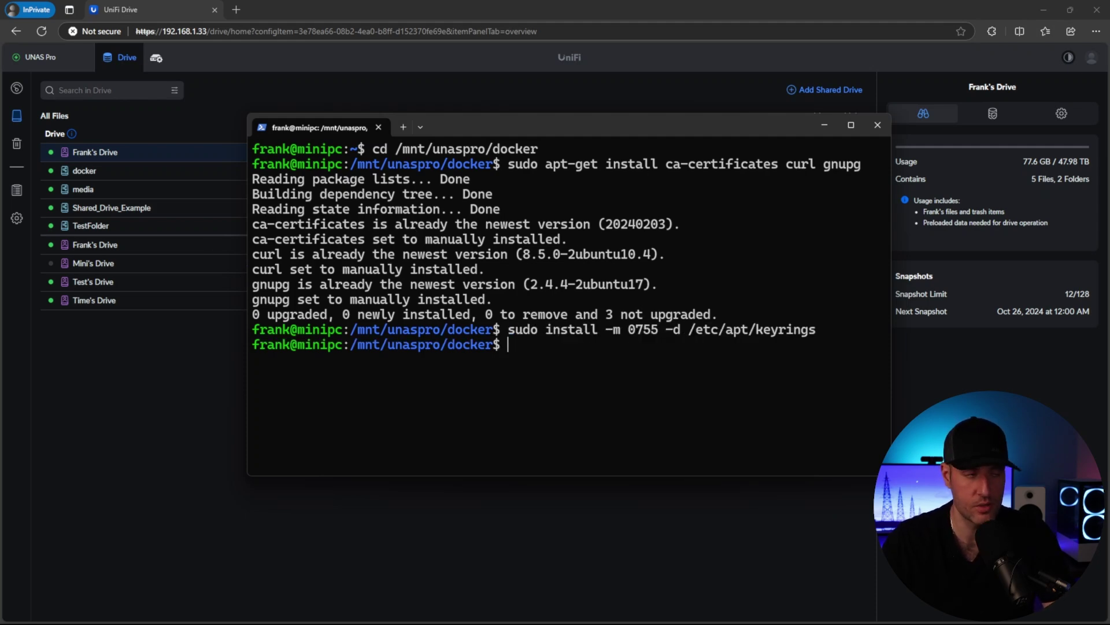
key("ctrl+v")
type("sudo apt-g")
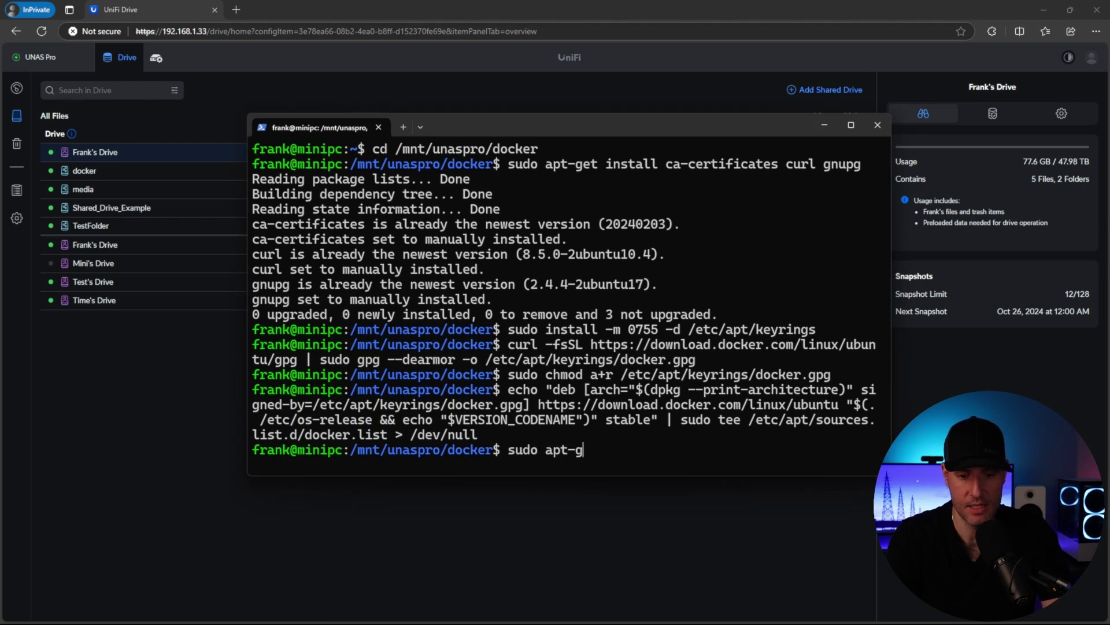
type("et update")
key("Return")
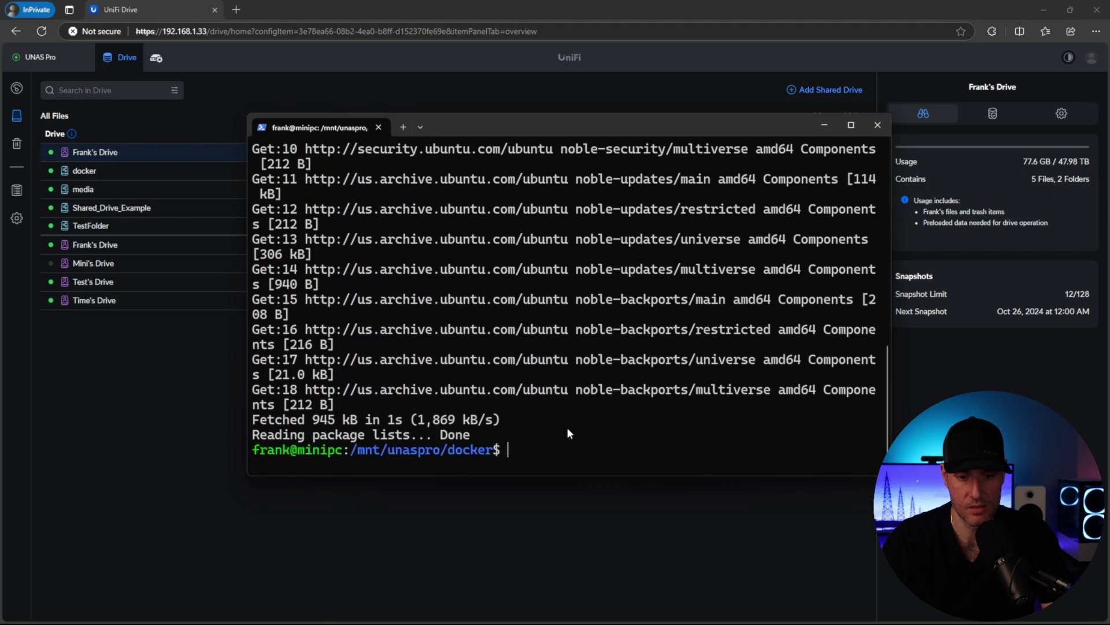
key("ctrl+v")
key("Return")
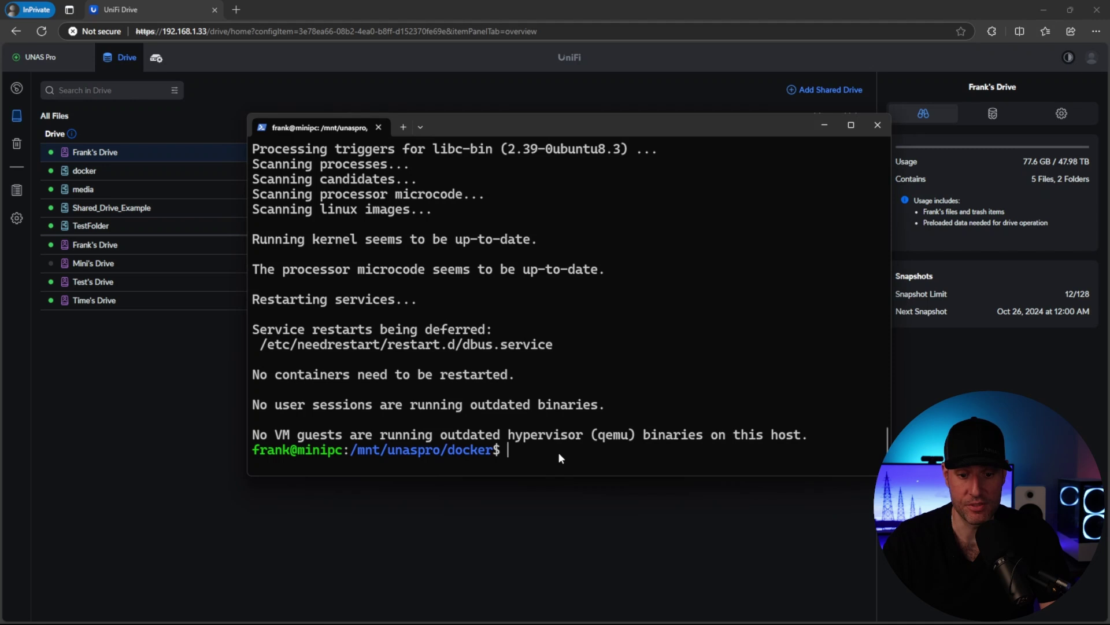
key("ctrl+v")
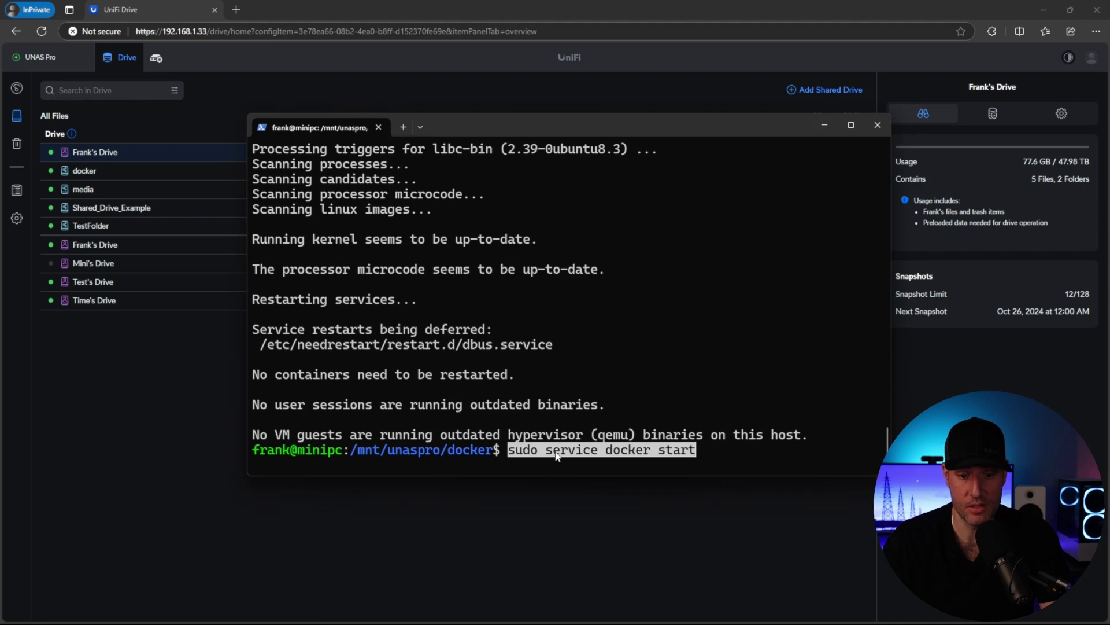
key("Return")
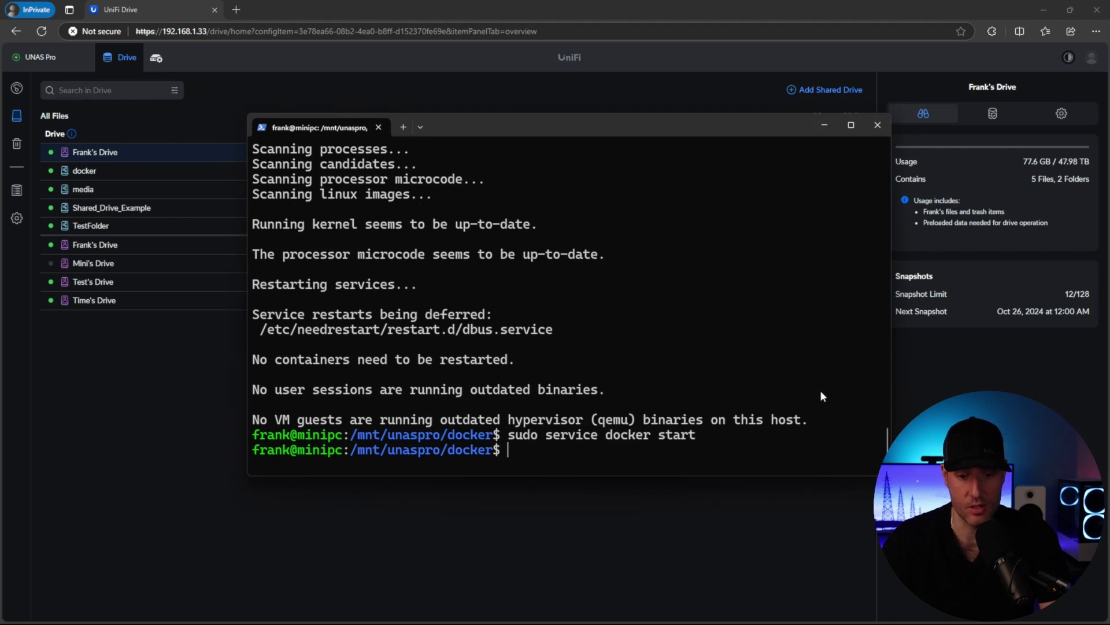
Run the Portainer CE container exposing ports 8000, 9000 and 9443.
key("ctrl+v")
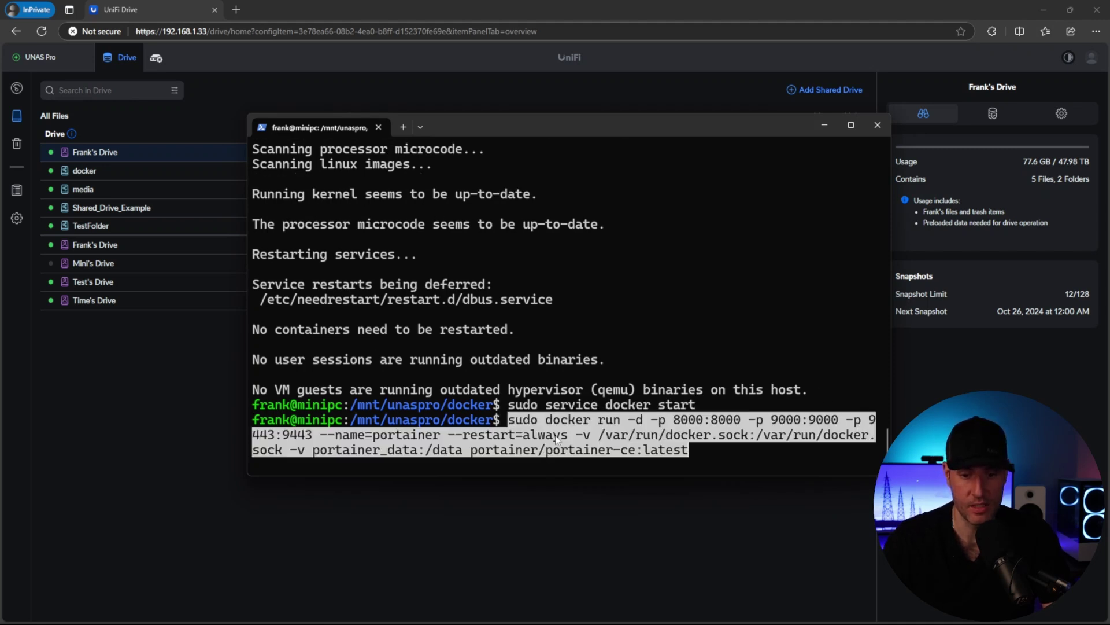
key("Right")
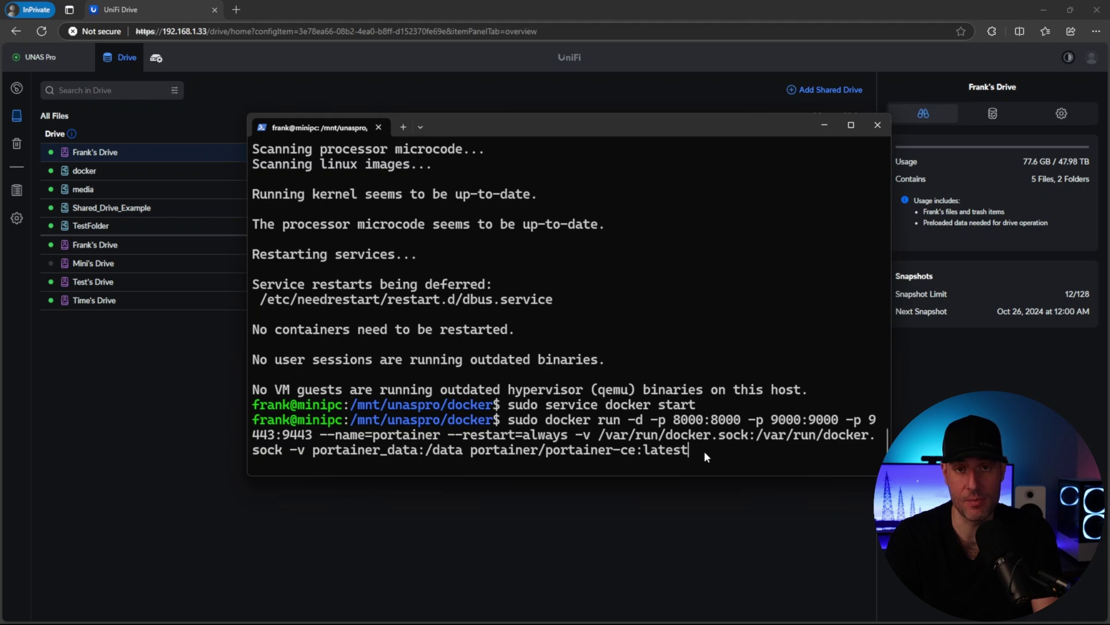
key("Return")
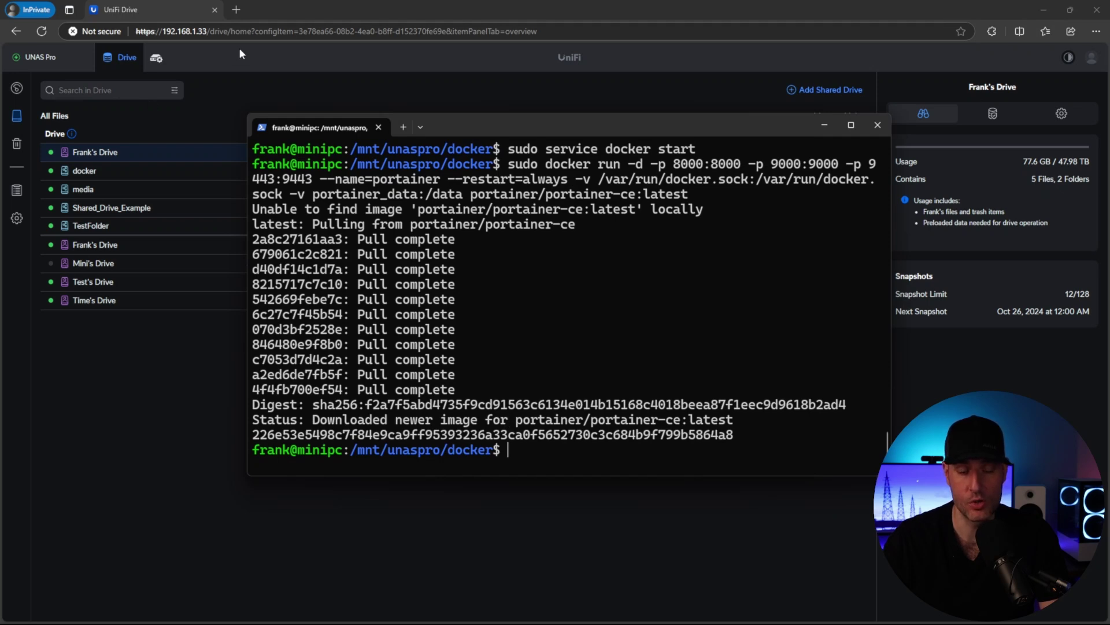
At 192.168.1.179:9000, create the Portainer admin user and open the local environment's Stacks.
left_click(236, 10)
type("192.168.1.179:9000")
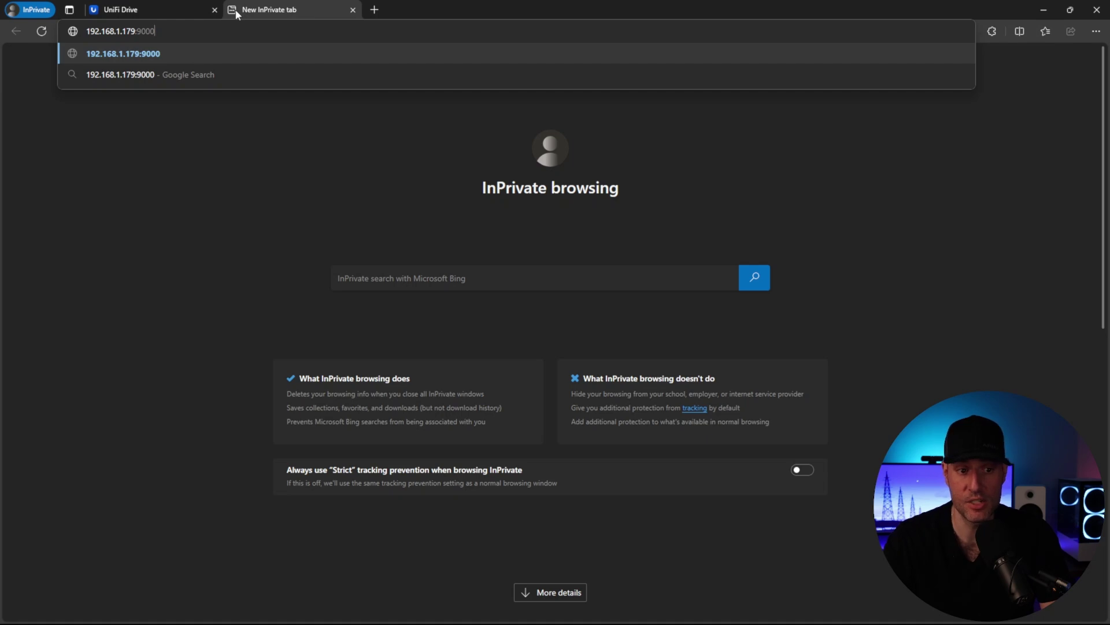
key("Return")
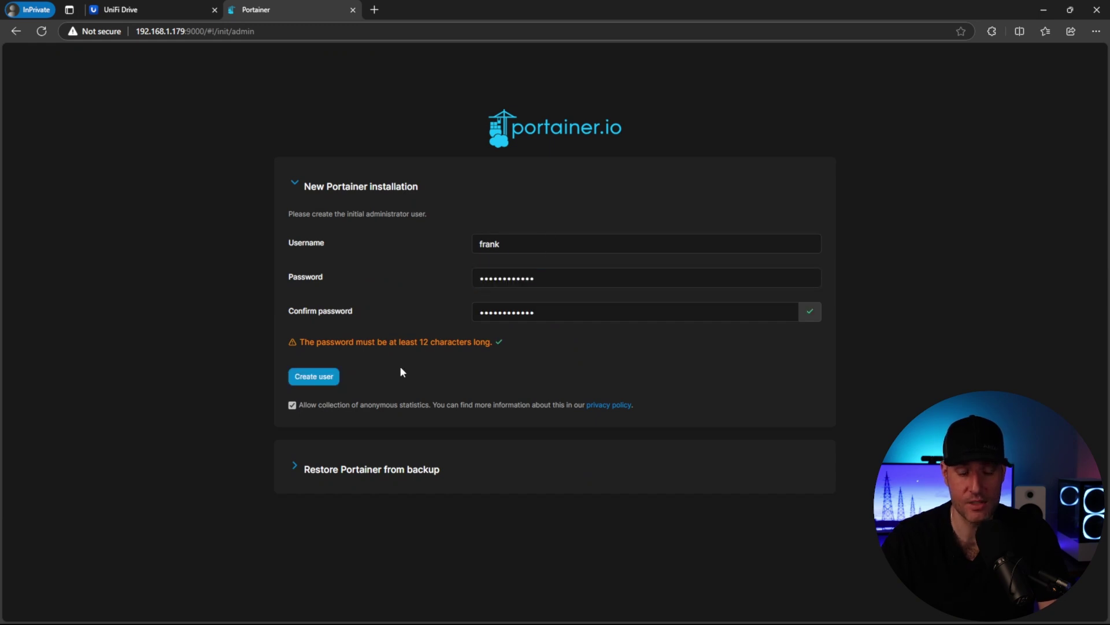
left_click(314, 376)
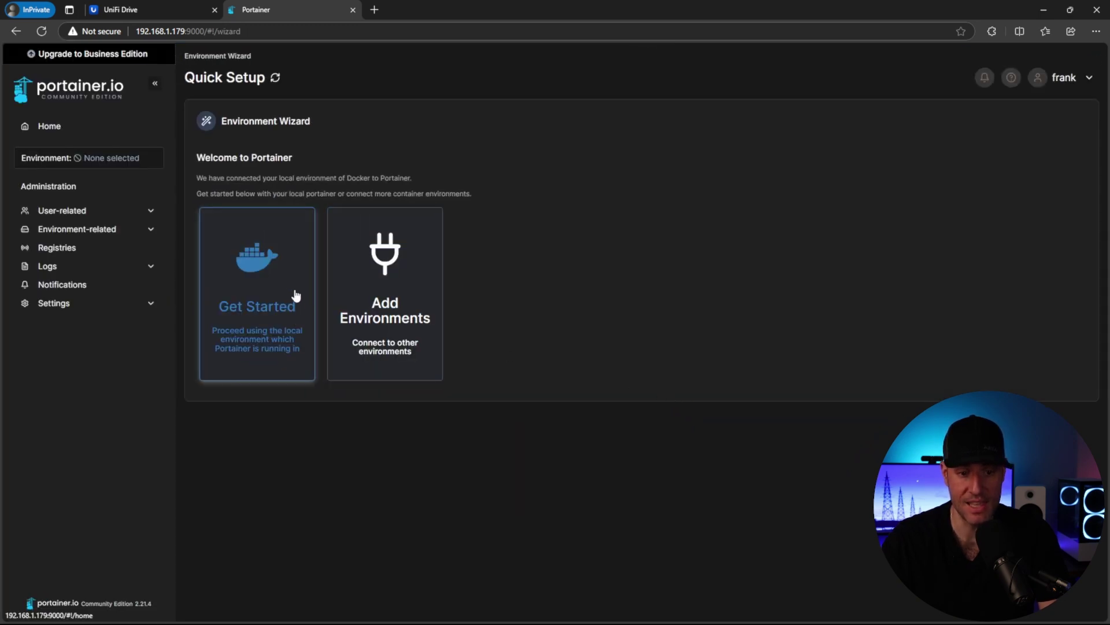
left_click(291, 294)
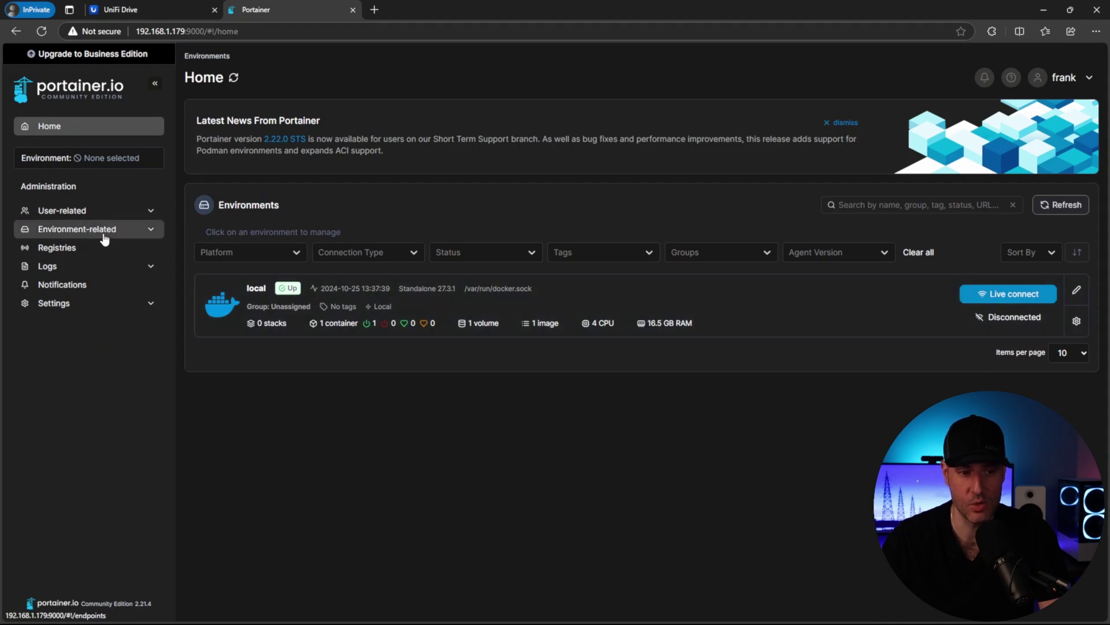
left_click(255, 293)
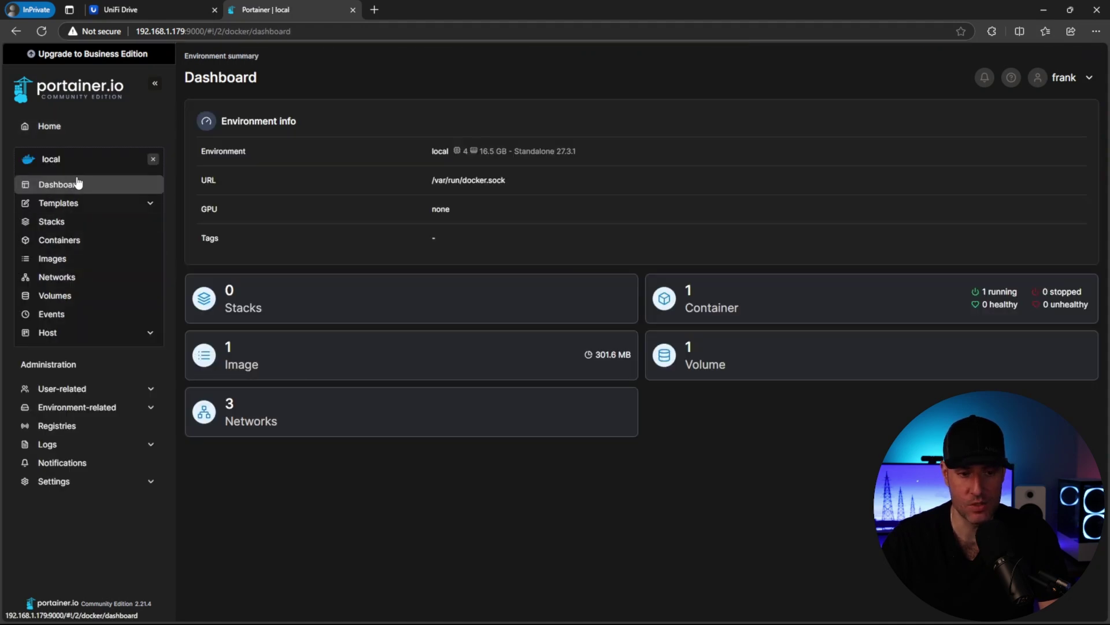
left_click(69, 224)
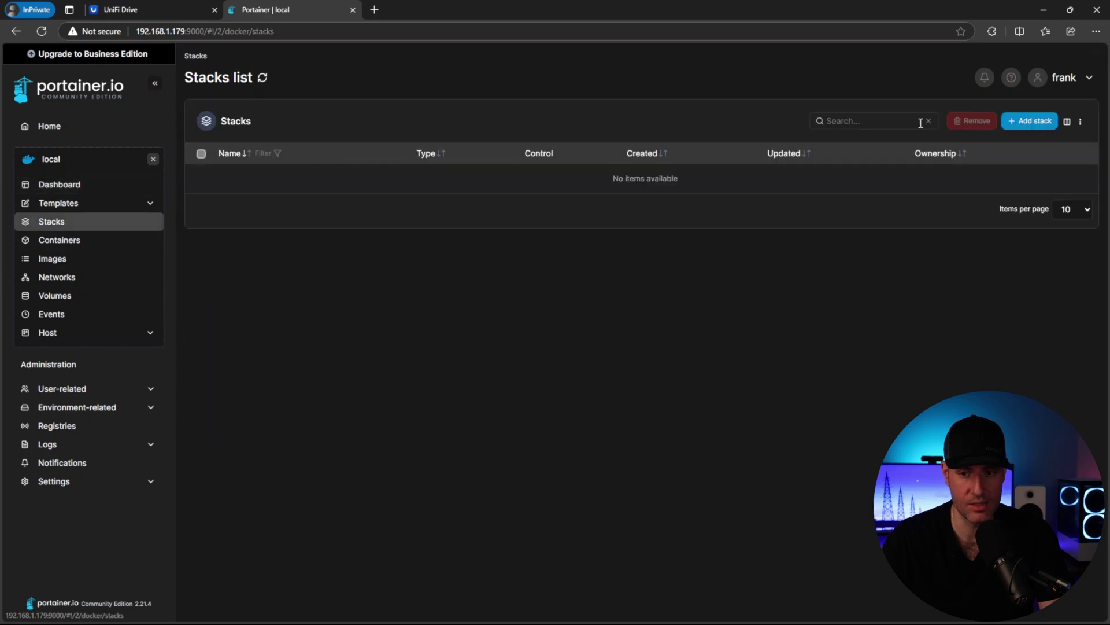
Add a new stack, check its Pi-hole/Unbound volumes under /mnt/unaspro/docker, and deploy it.
left_click(1030, 121)
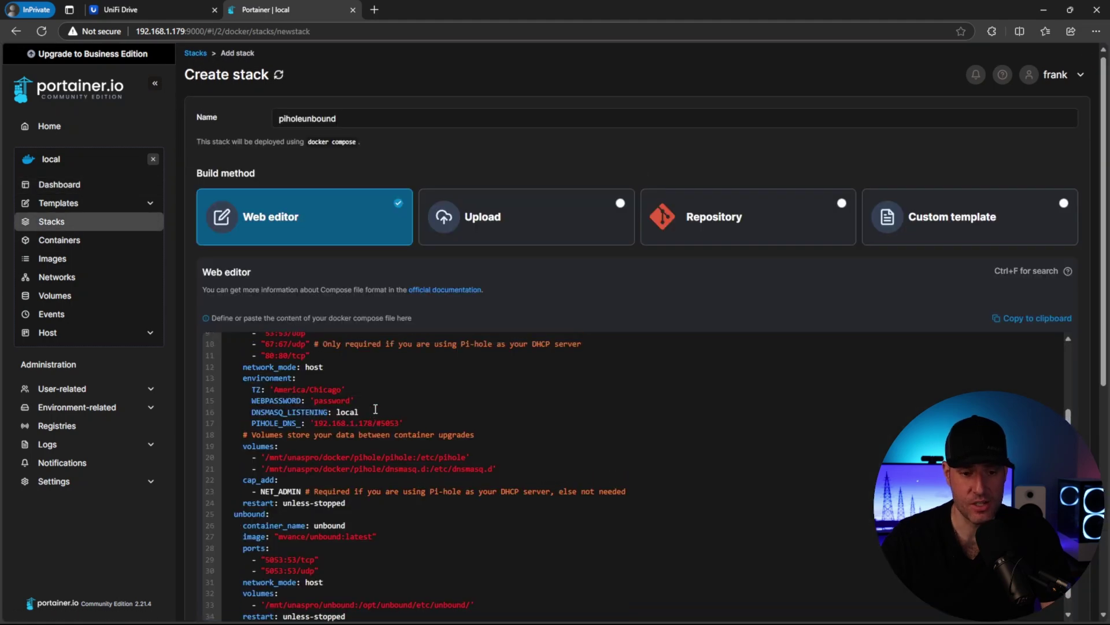
scroll(375, 408, "up", 2)
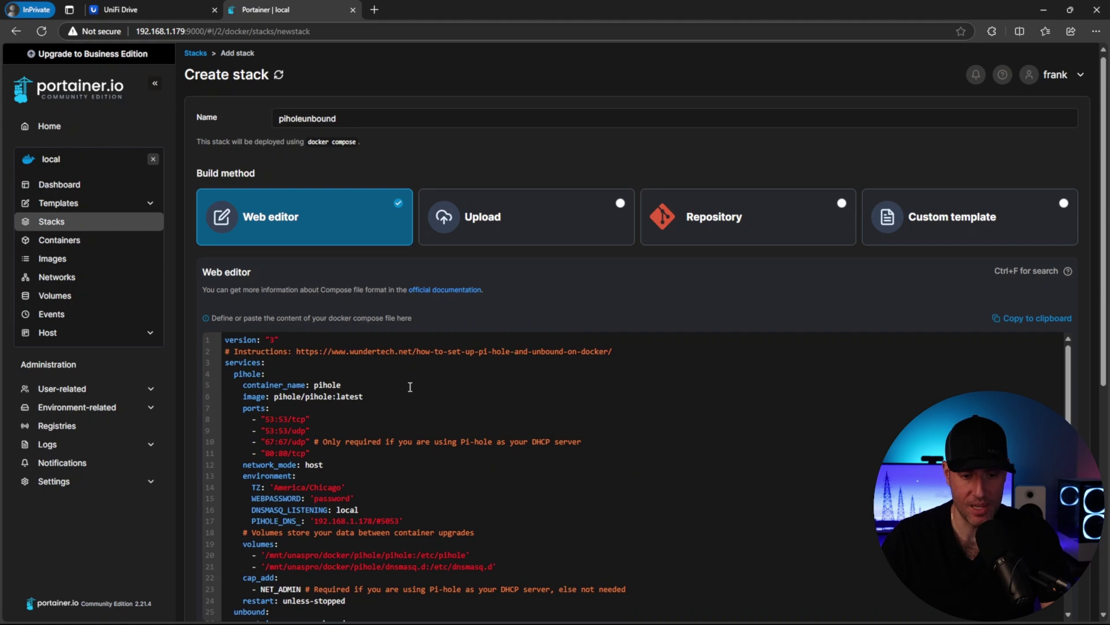
scroll(410, 387, "down", 2)
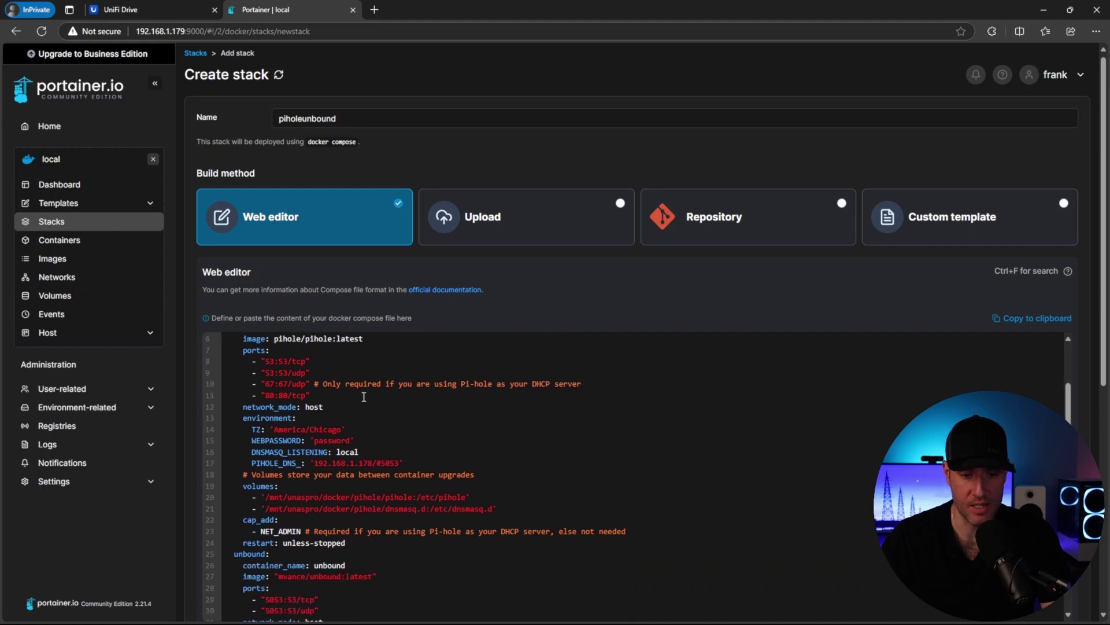
scroll(375, 423, "down", 2)
scroll(573, 428, "down", 1)
left_click(398, 378)
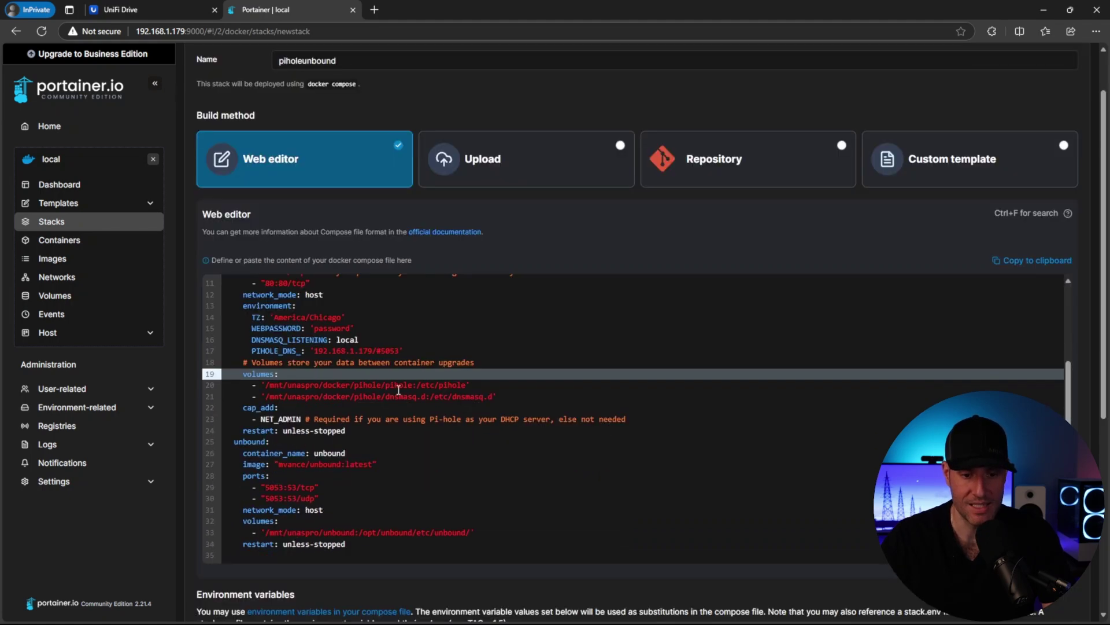
left_click_drag(351, 384, 266, 388)
left_click(384, 385)
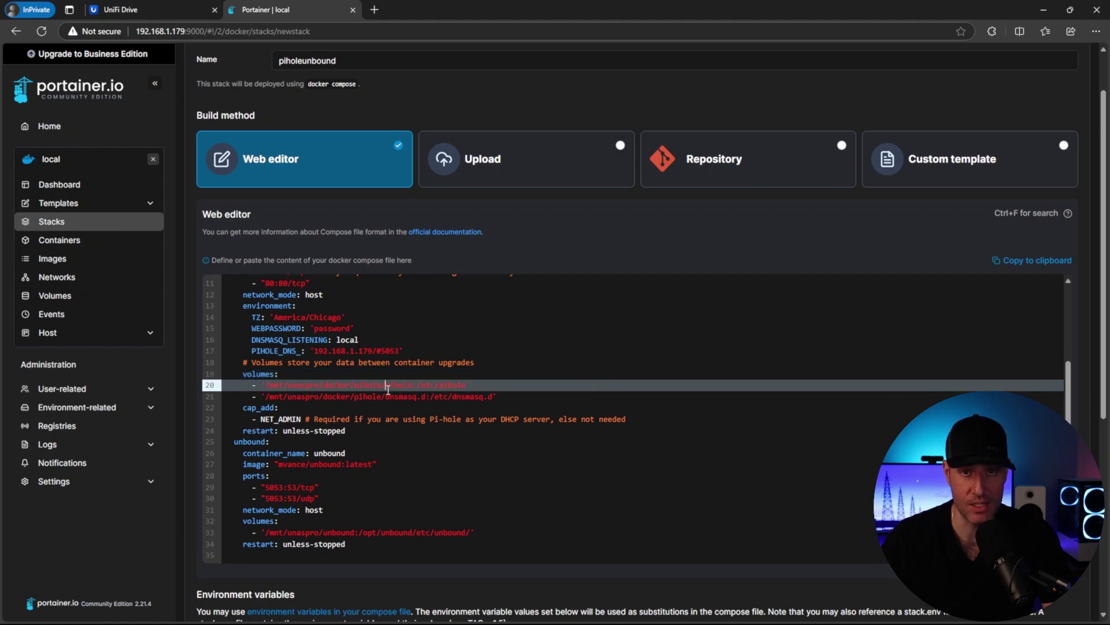
scroll(347, 394, "down", 1)
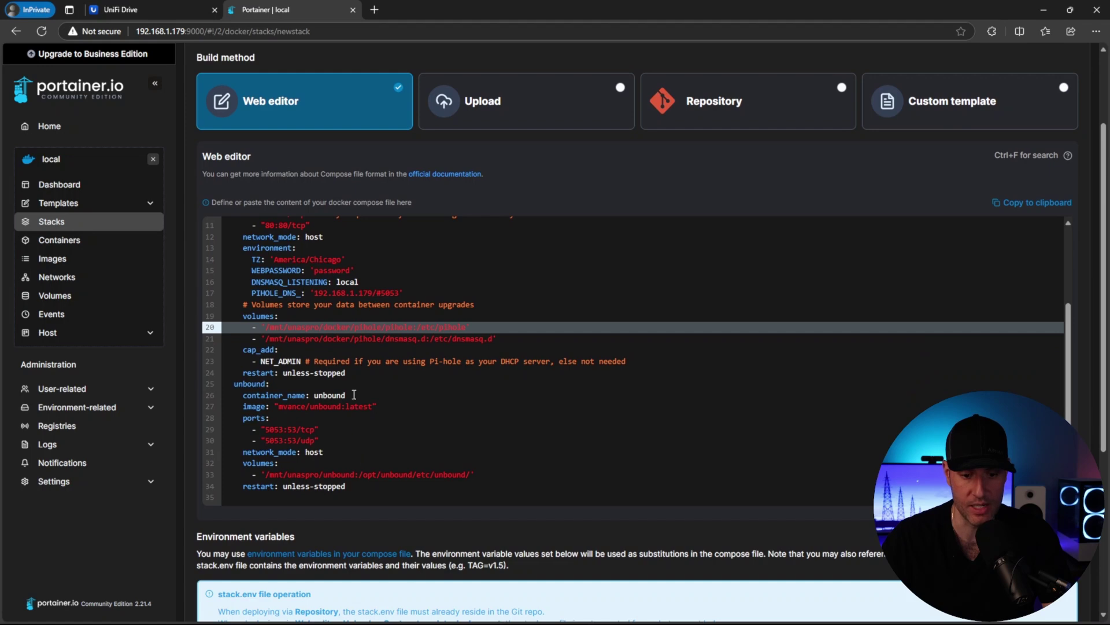
left_click(360, 454)
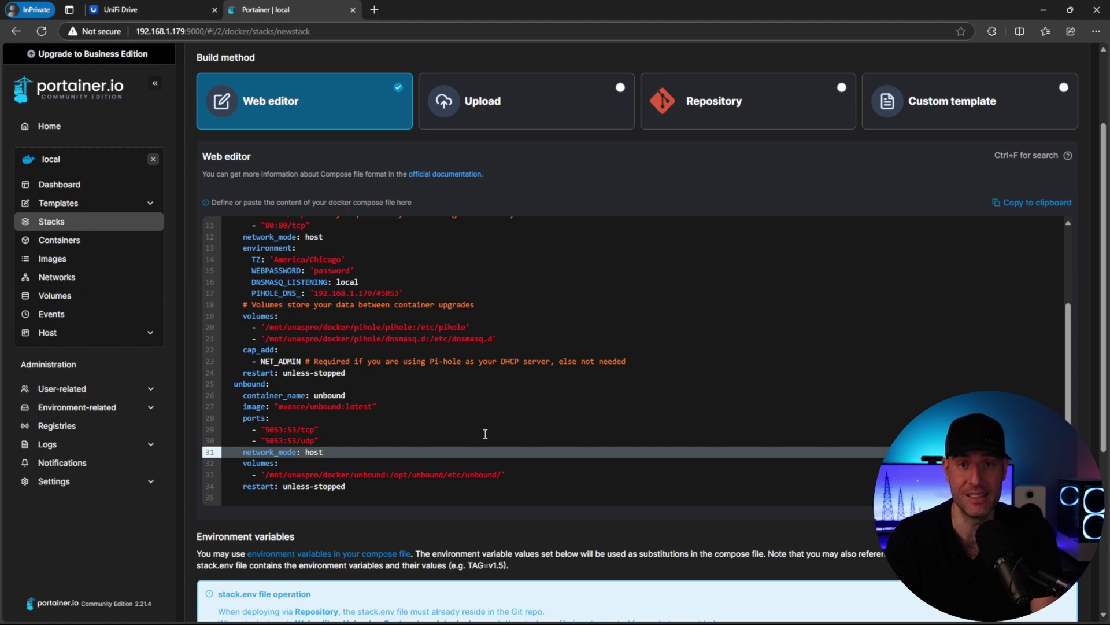
scroll(591, 501, "down", 5)
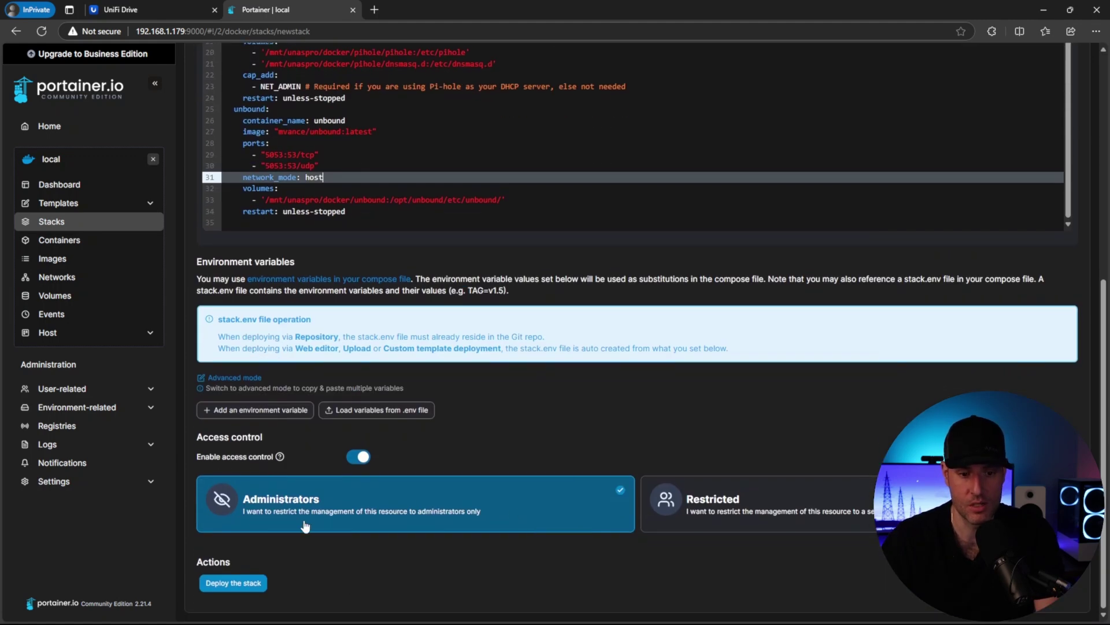
left_click(234, 583)
Browse the pihole and unbound folders on the docker drive, then view its snapshot settings.
key("ctrl+shift+Tab")
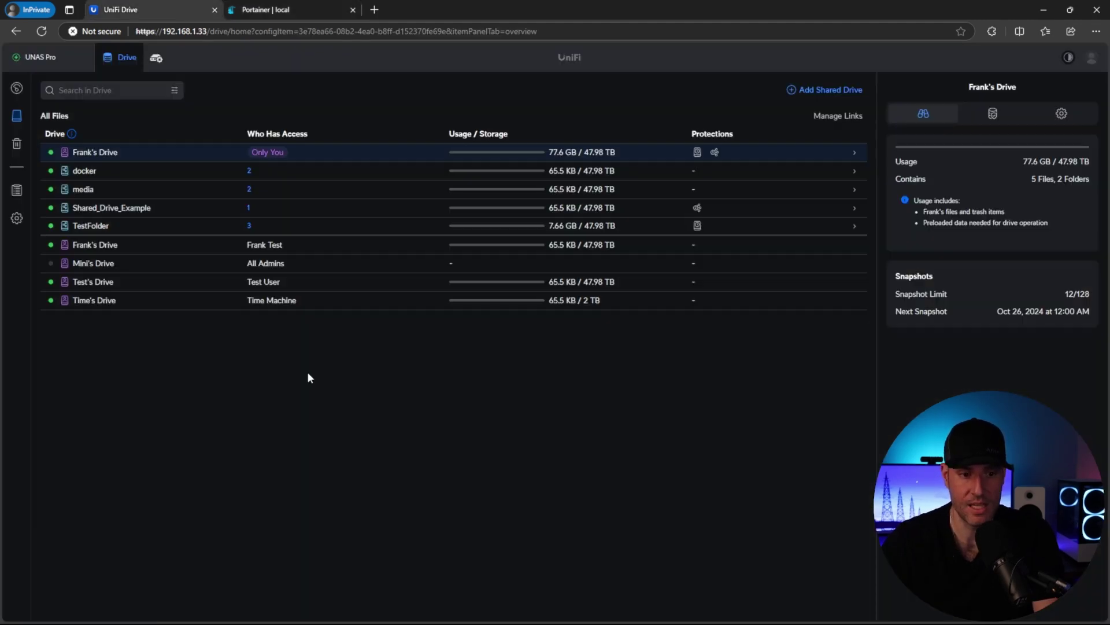
left_click(92, 169)
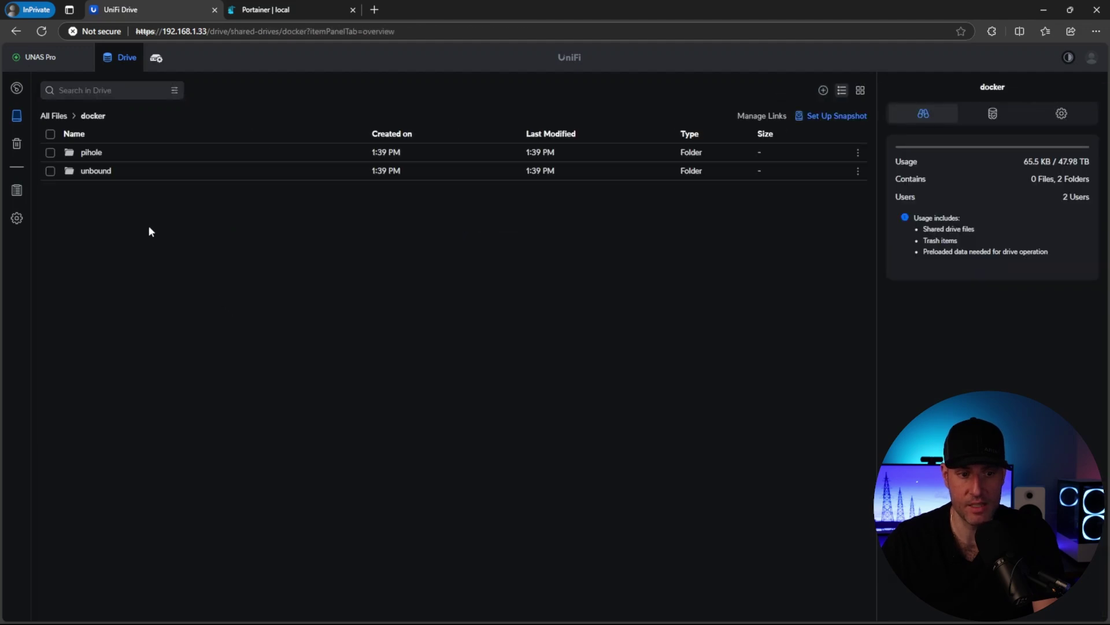
left_click(123, 151)
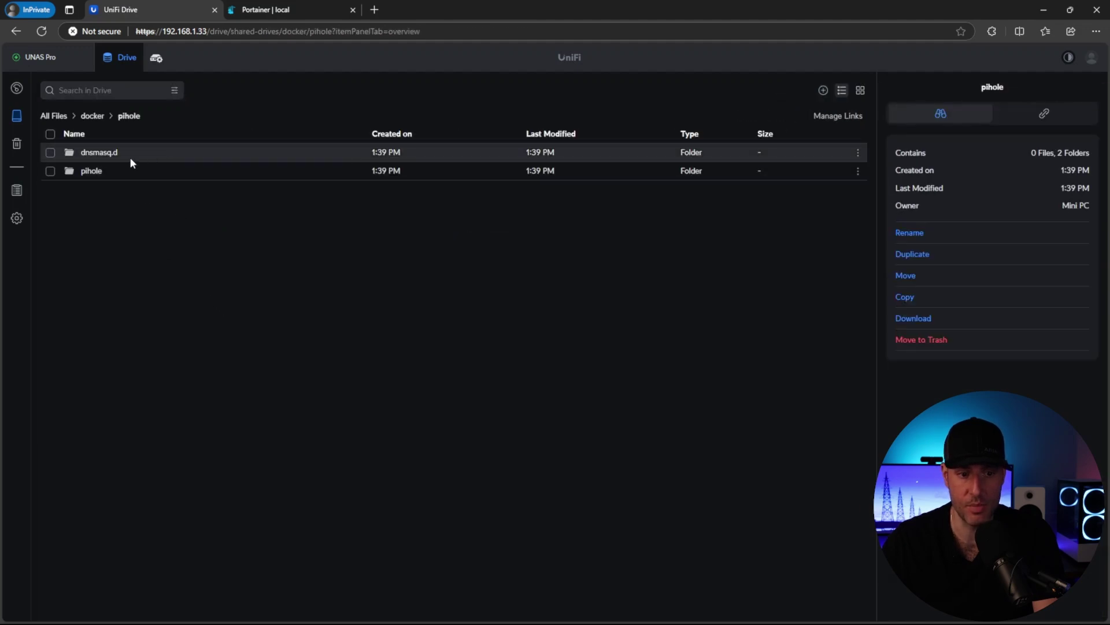
left_click(93, 115)
left_click(125, 170)
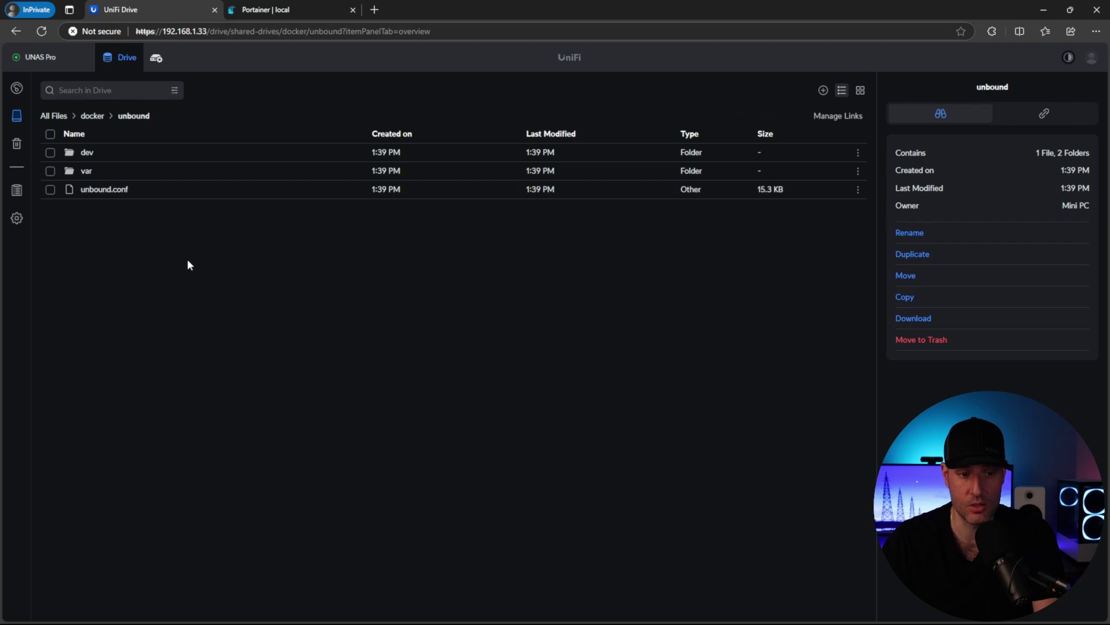
left_click(93, 116)
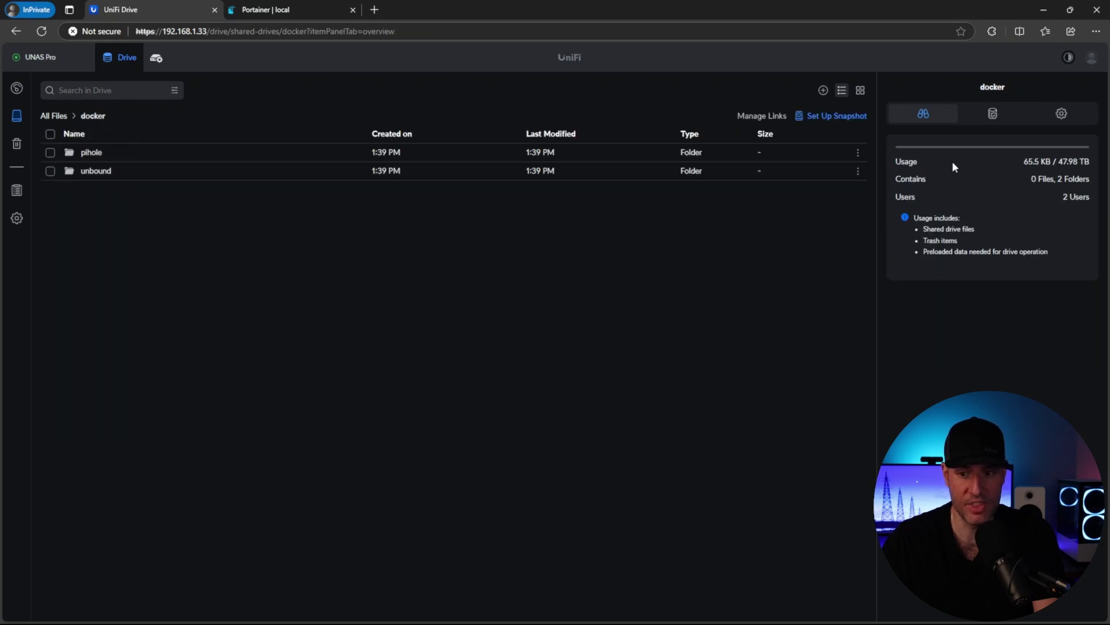
left_click(992, 116)
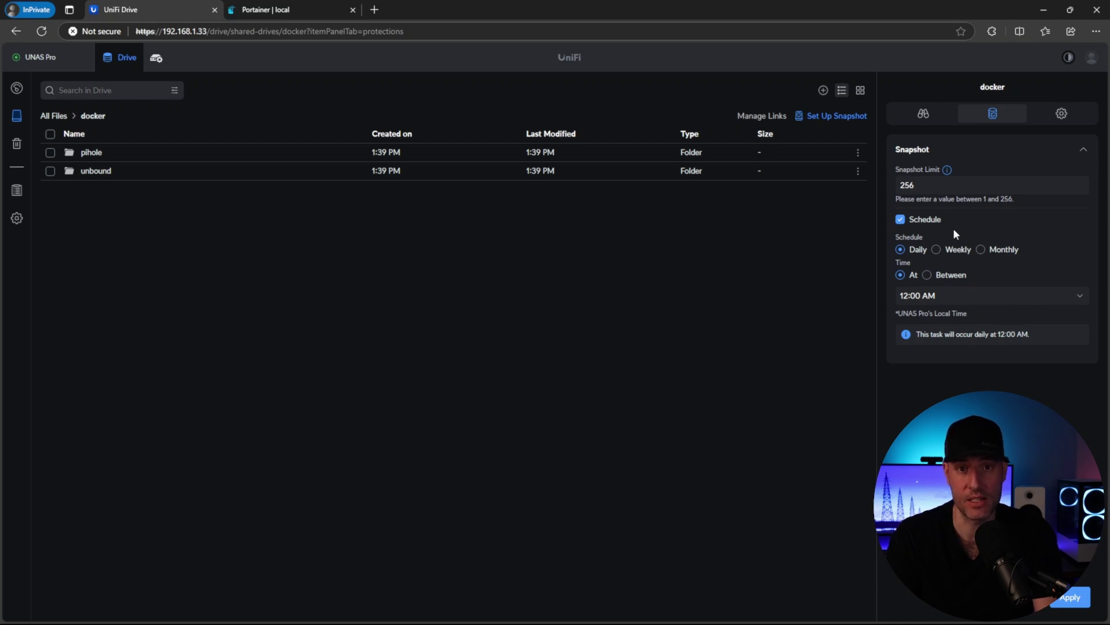
left_click(384, 301)
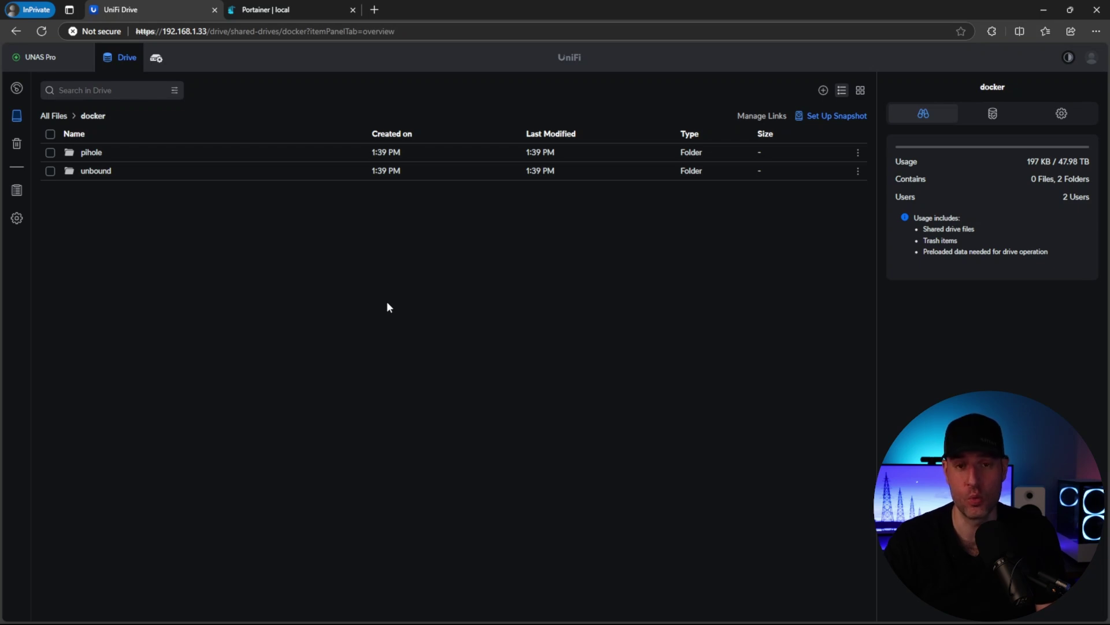
Become root on the mini PC with sudo su and run the pasted Jellyfin curl | bash install script.
key("alt+Tab")
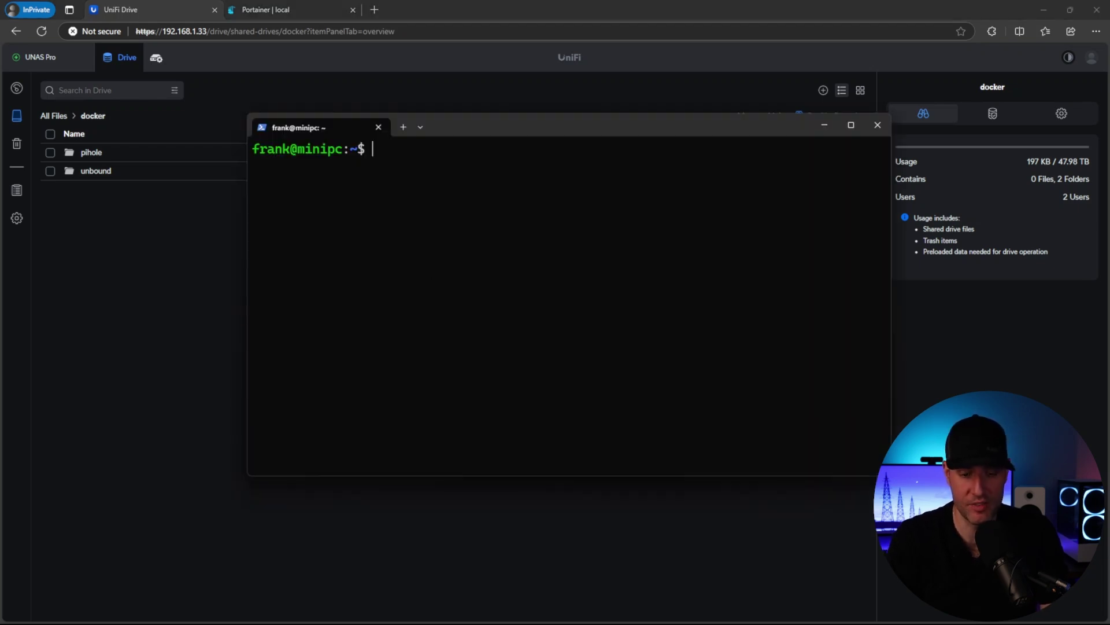
type("sudo su")
key("Return")
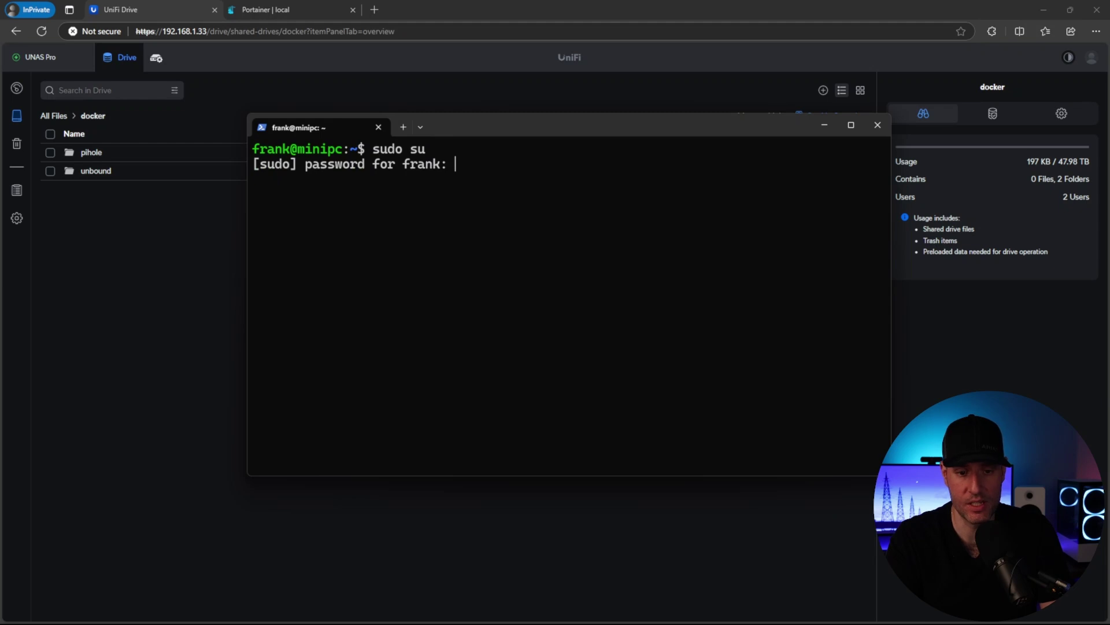
key("Return")
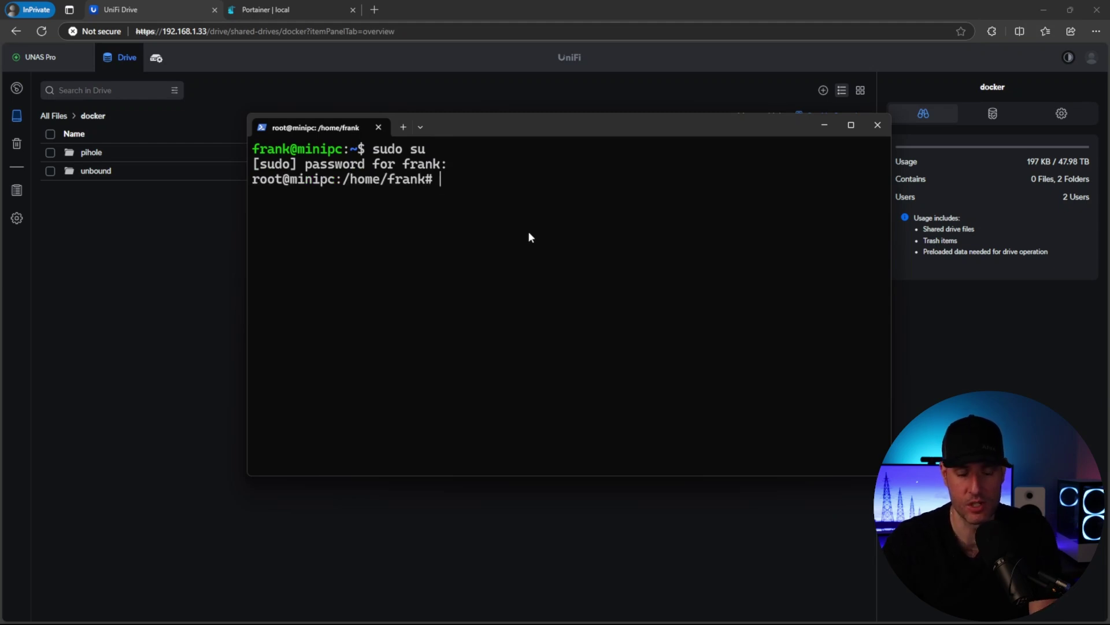
key("ctrl+v")
key("Return")
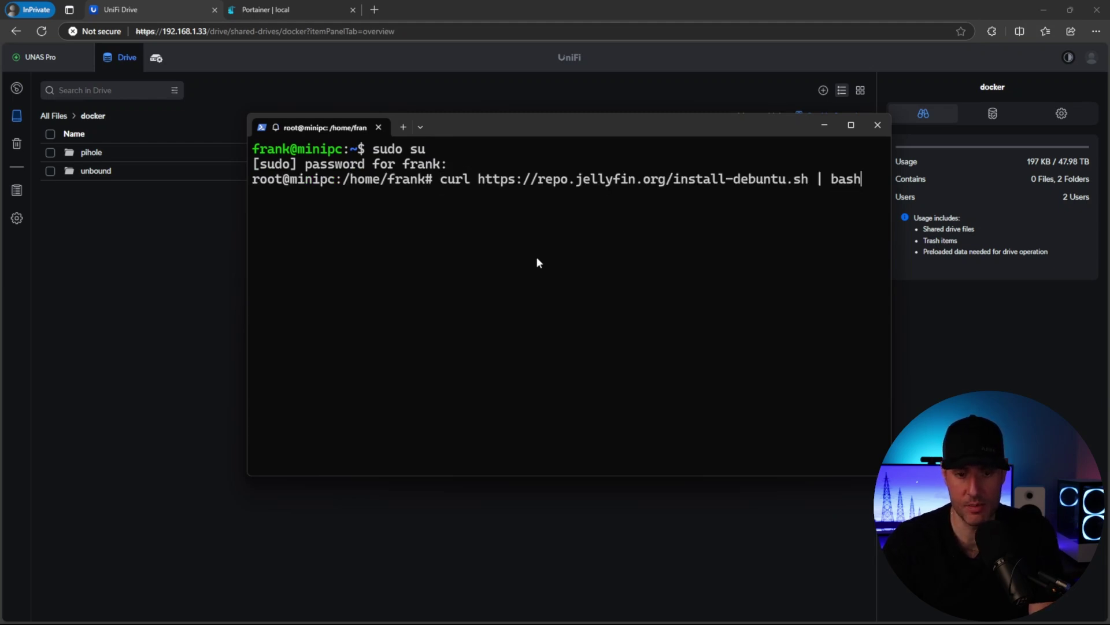
Restart the Jellyfin install script, let it finish, and paste the 8096 server address into a new browser tab.
key("ctrl+c")
key("Up")
key("Return")
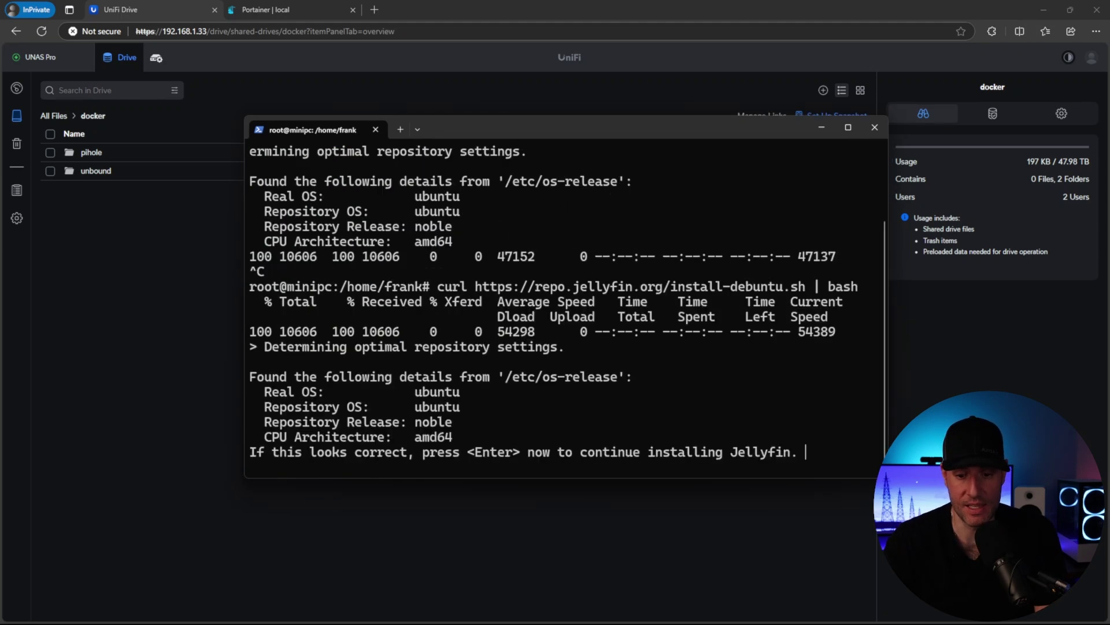
key("Return")
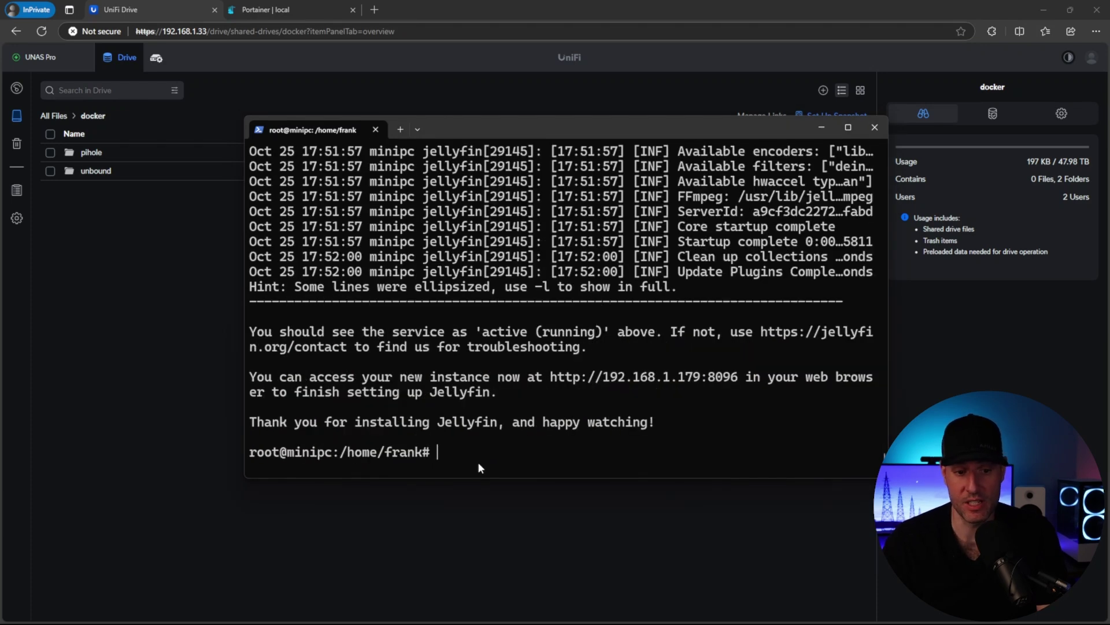
left_click(375, 9)
key("ctrl+v")
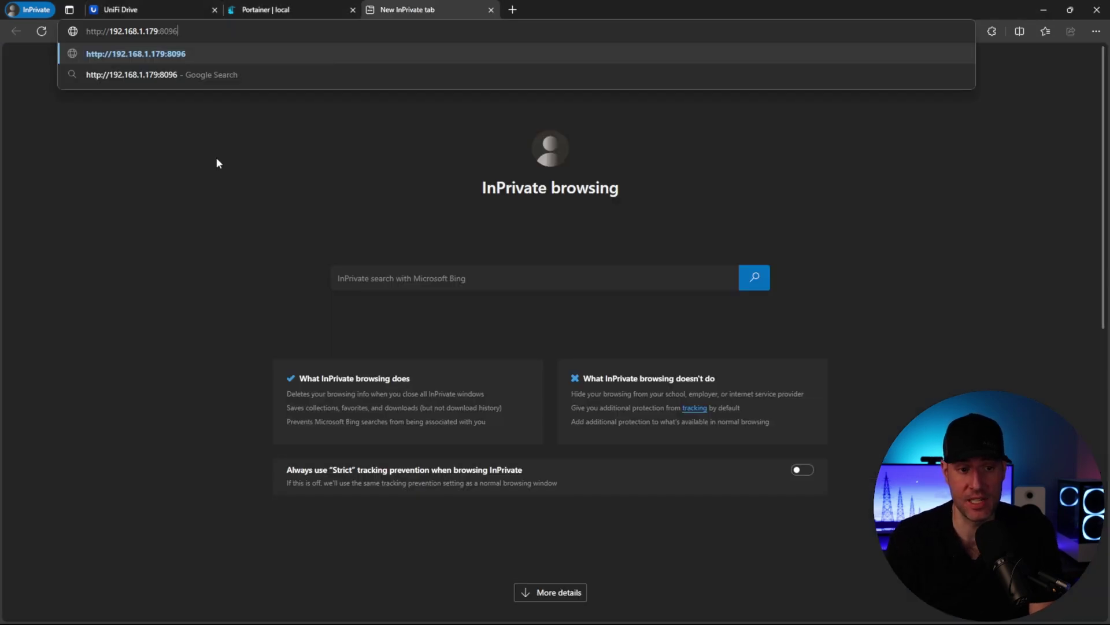
Load 192.168.1.179:8096, keep English, and create the admin account with the default username.
key("Return")
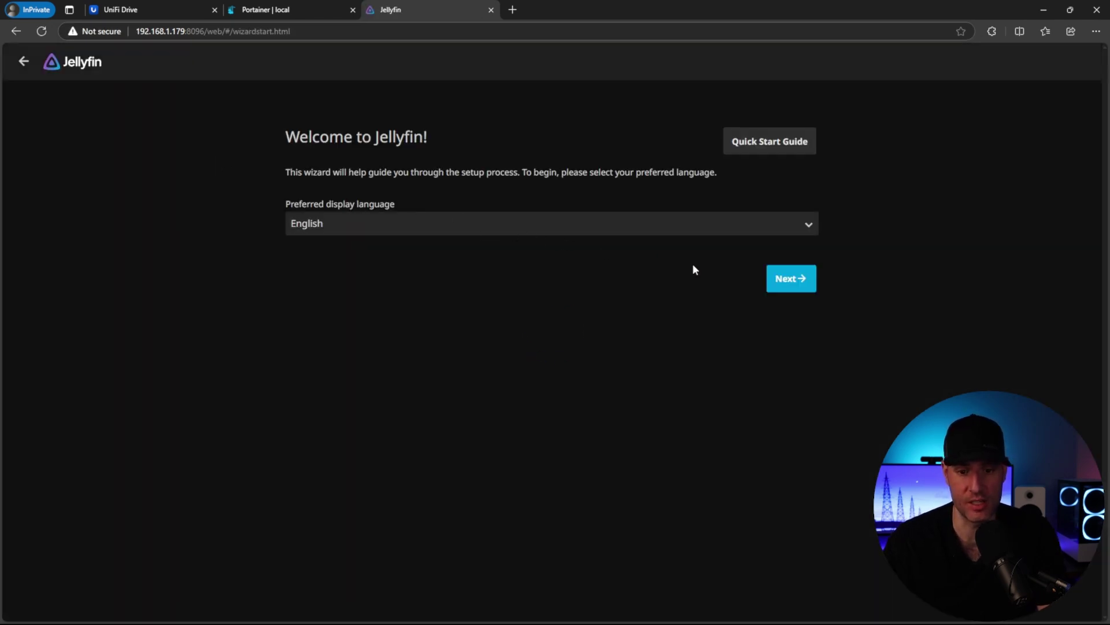
left_click(775, 285)
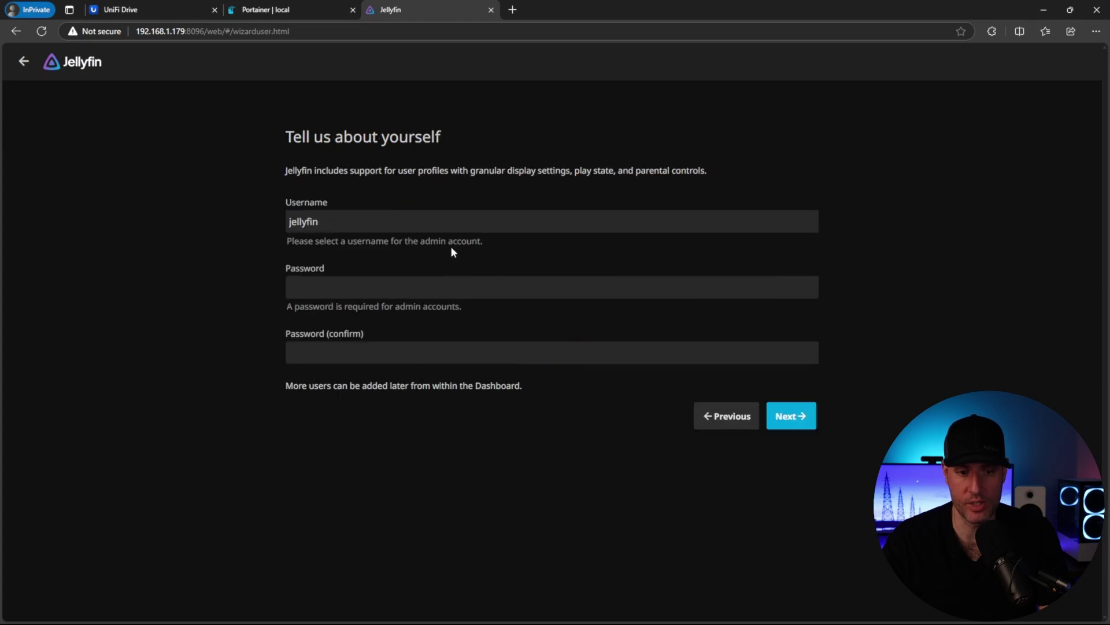
double_click(374, 224)
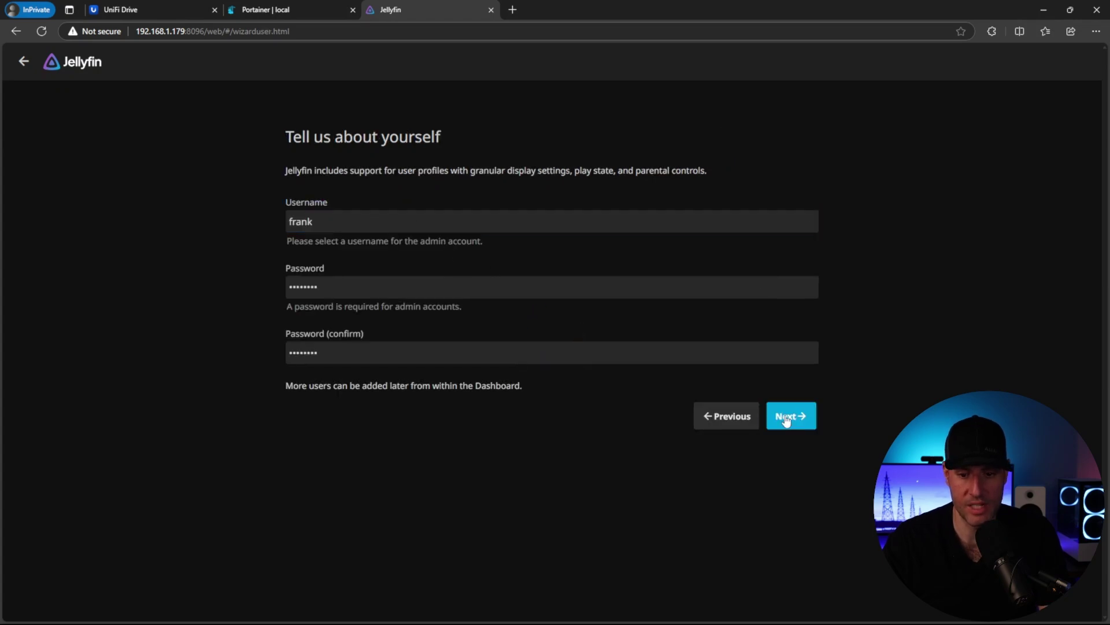
left_click(790, 415)
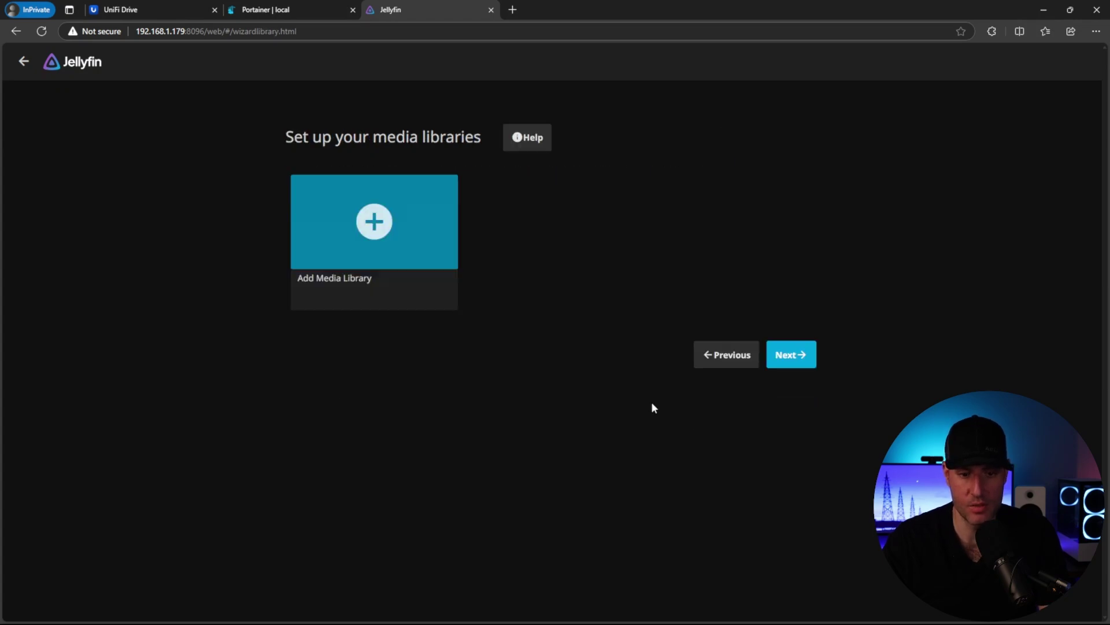
Add a Movies library using the /mnt/unaspro/media folder.
left_click(397, 244)
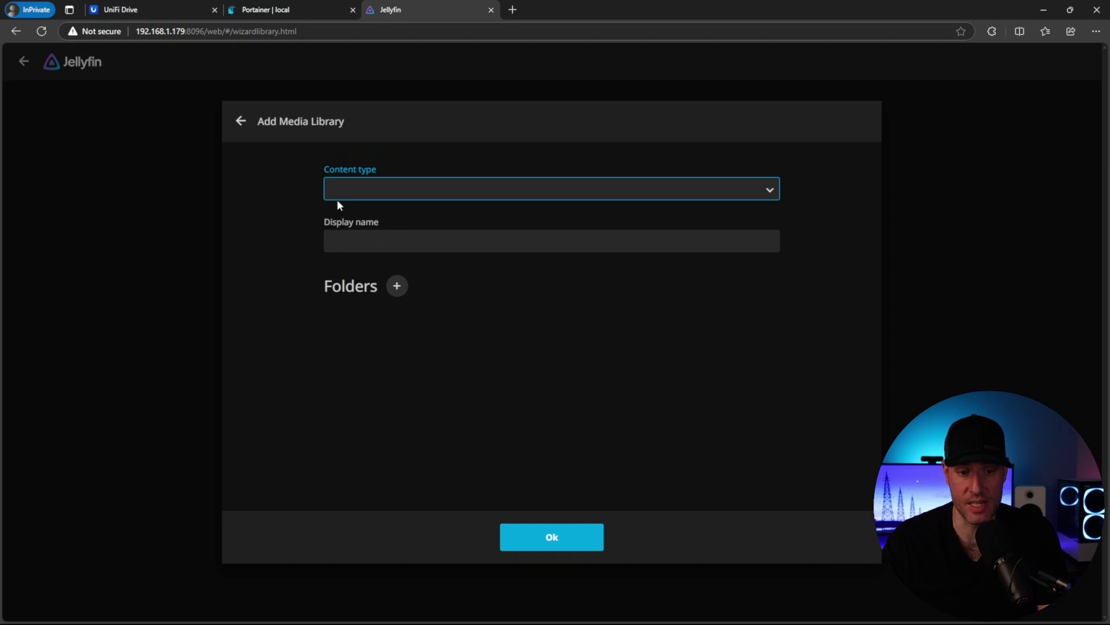
left_click(337, 199)
left_click(384, 230)
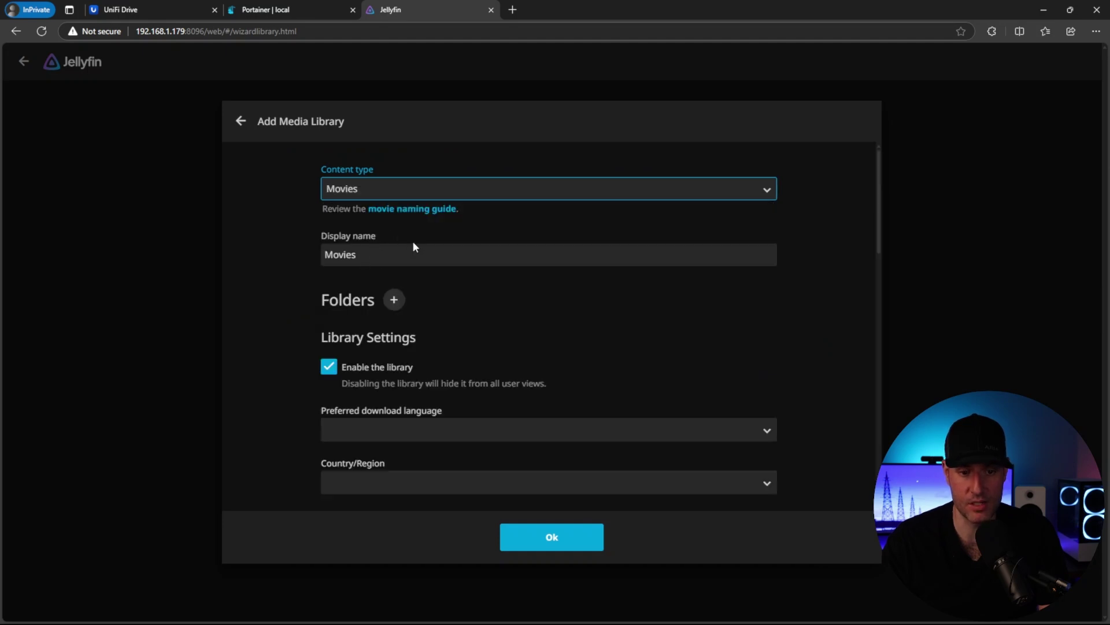
left_click(393, 299)
scroll(362, 322, "down", 1)
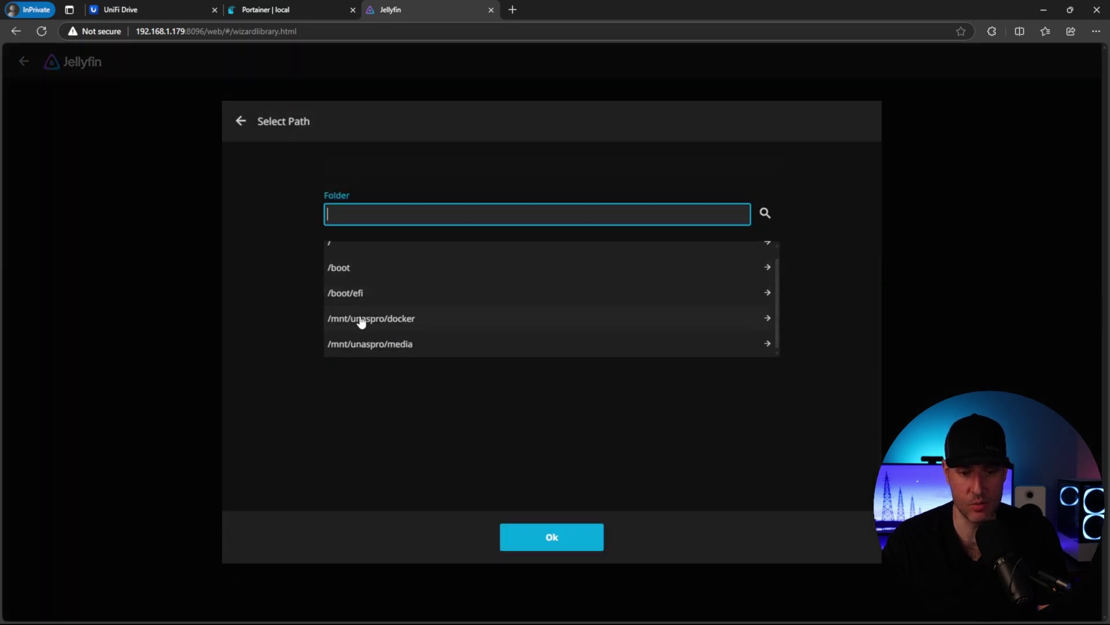
left_click(382, 345)
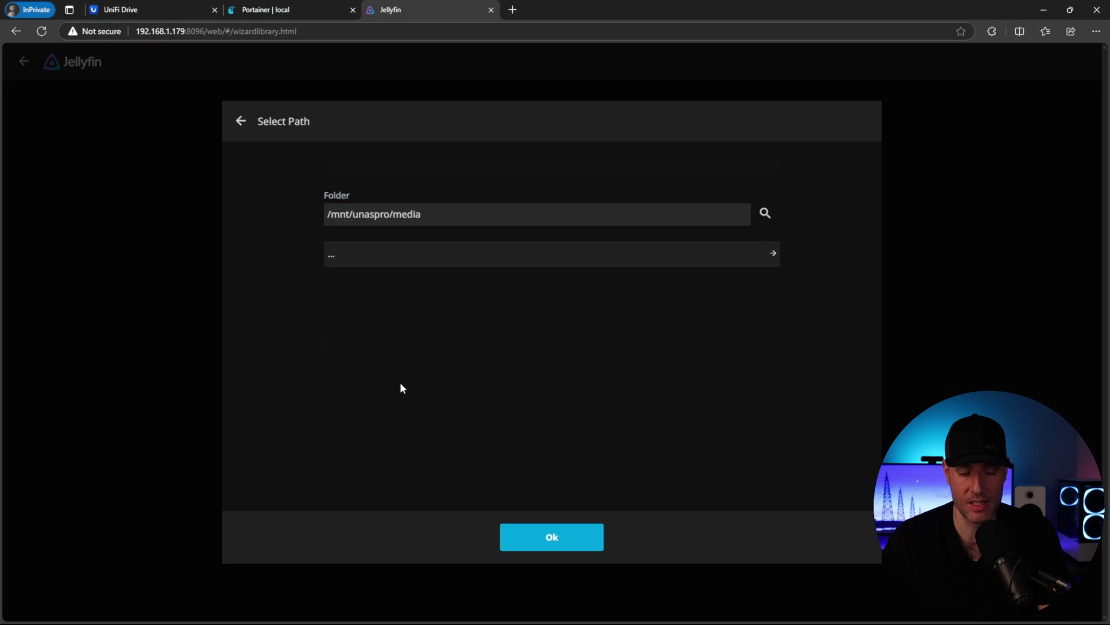
left_click(539, 532)
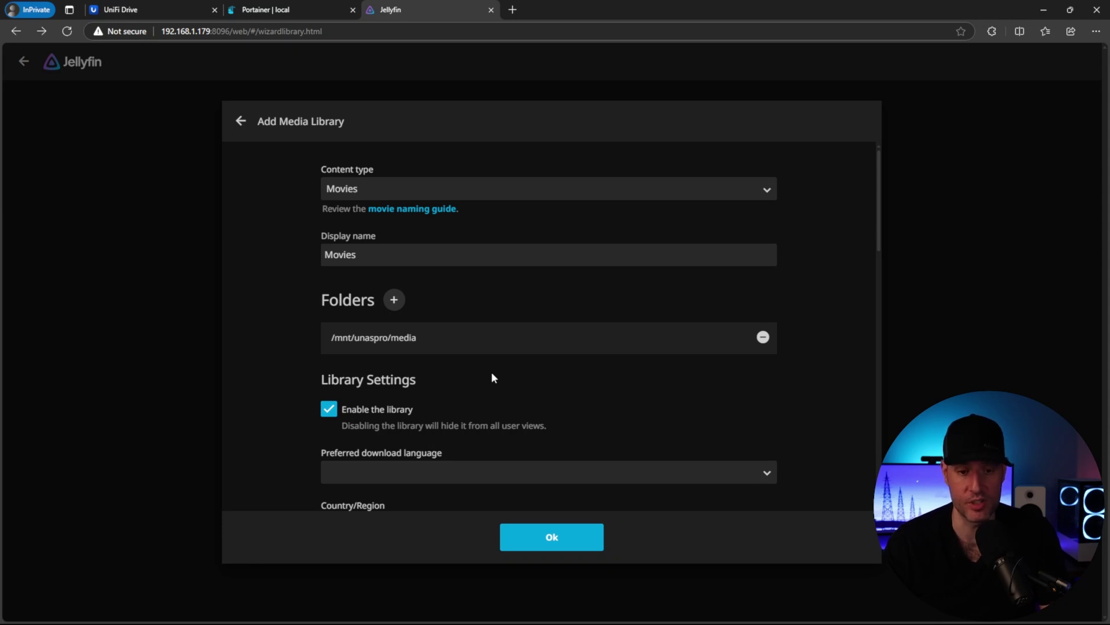
scroll(555, 381, "down", 3)
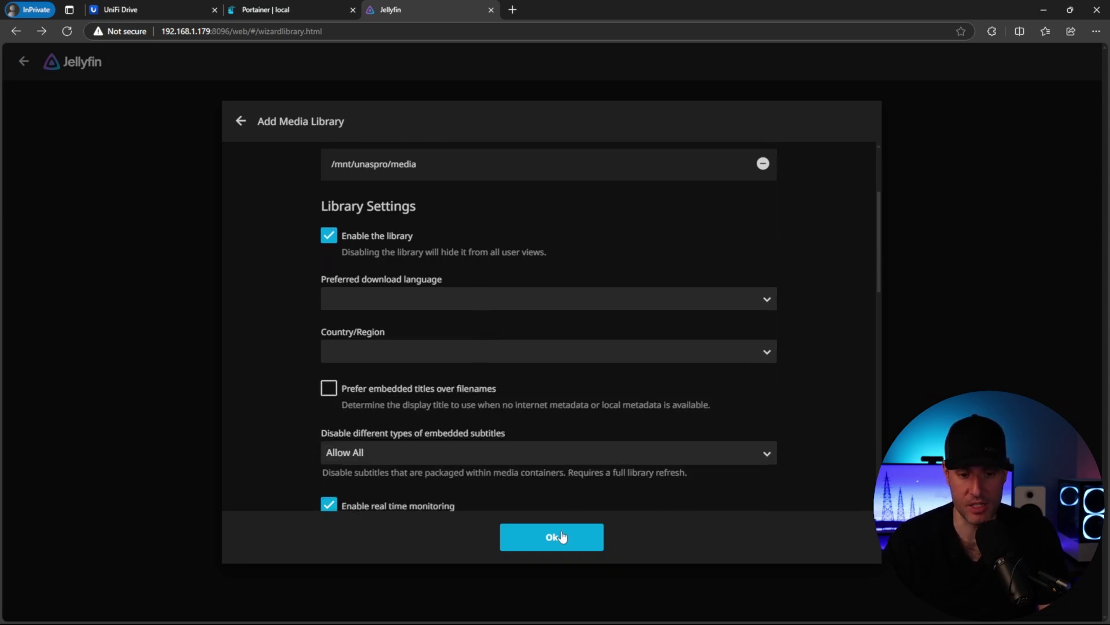
left_click(563, 537)
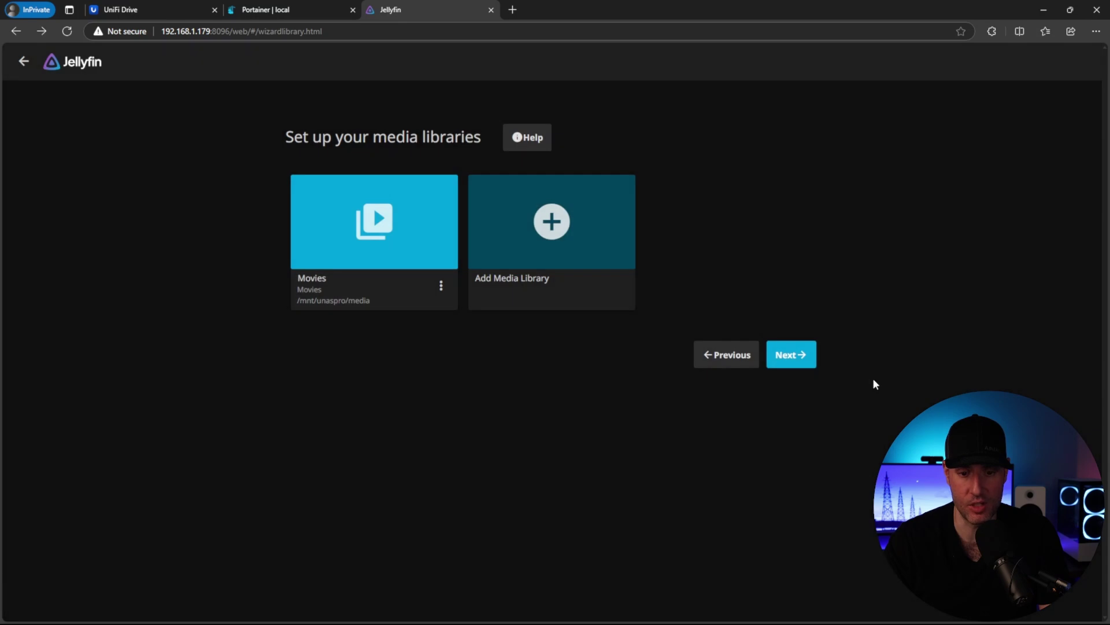
Finish the wizard, keeping the default metadata language and remote access allowed.
left_click(808, 363)
left_click(795, 327)
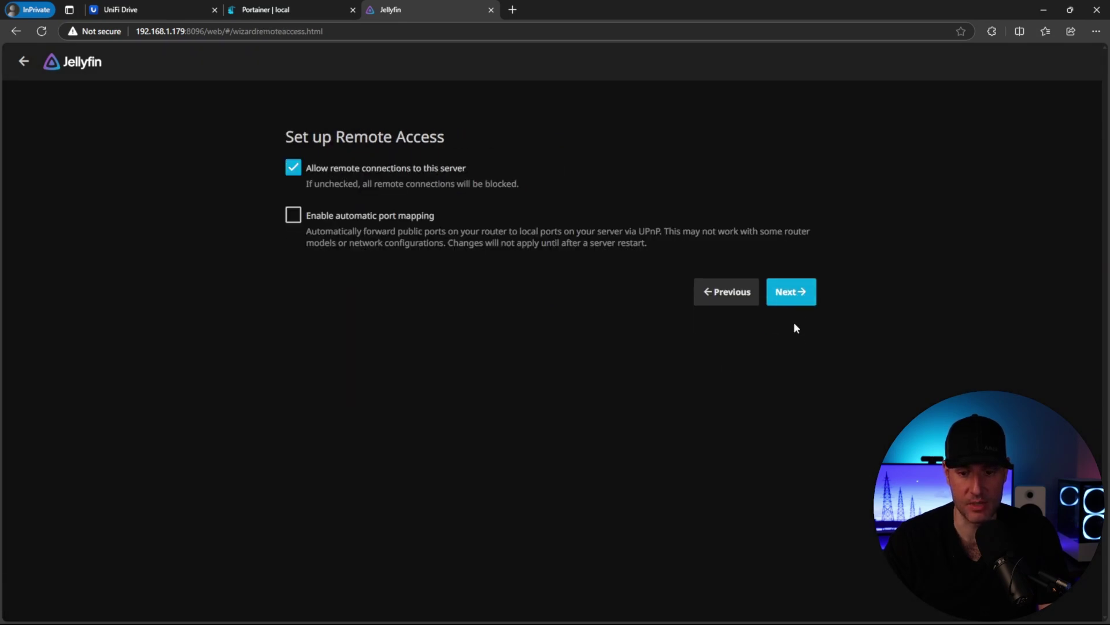
left_click(798, 303)
left_click(789, 232)
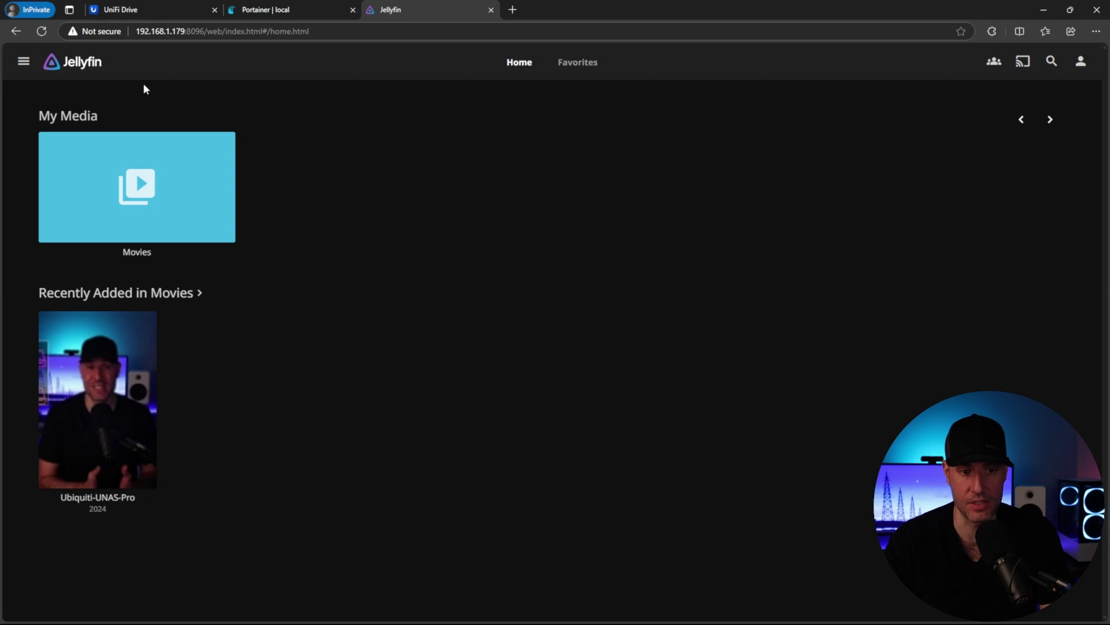
Check the media share in UniFi Drive, then return to the Jellyfin home page.
left_click(168, 9)
left_click(56, 110)
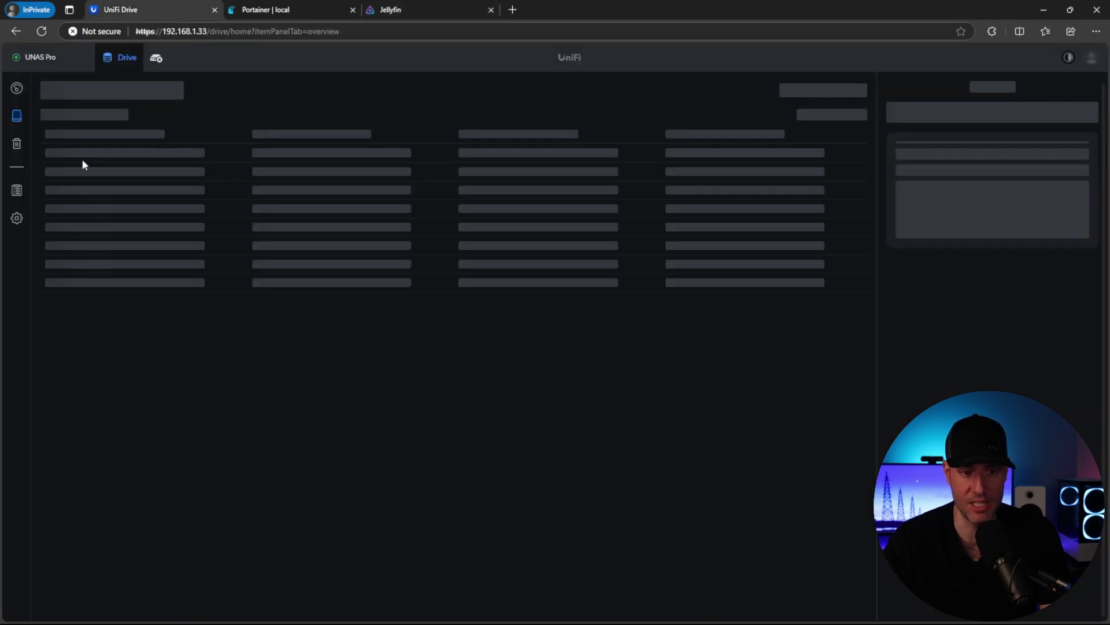
left_click(85, 193)
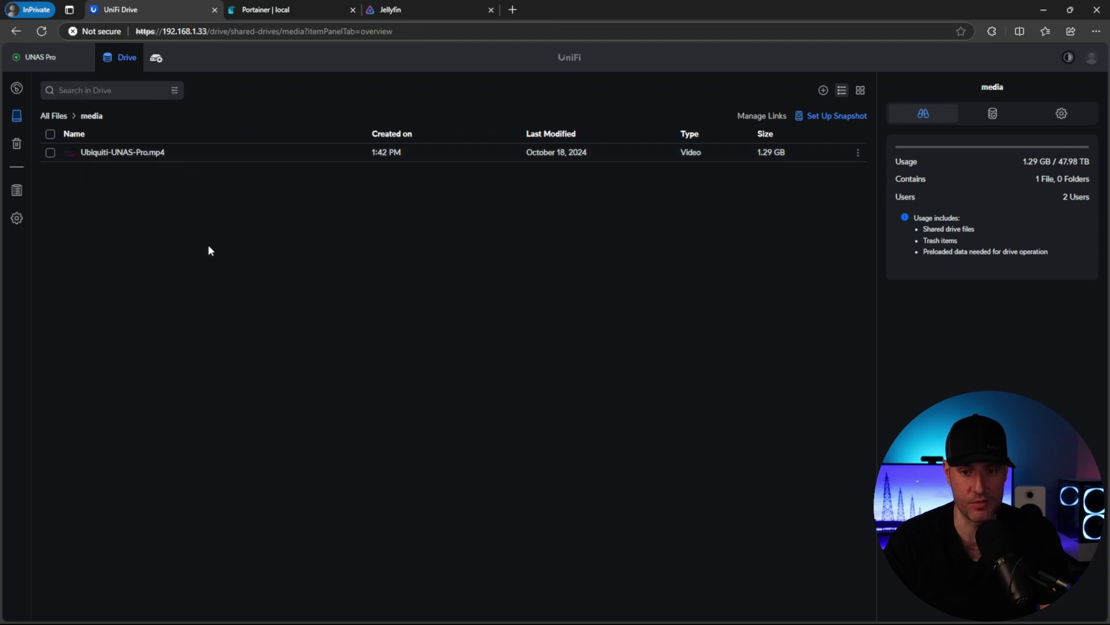
left_click(392, 10)
Play Ubiquiti-UNAS-Pro, confirm HEVC to H264 transcoding, pause it, and go back home.
mouse_move(97, 399)
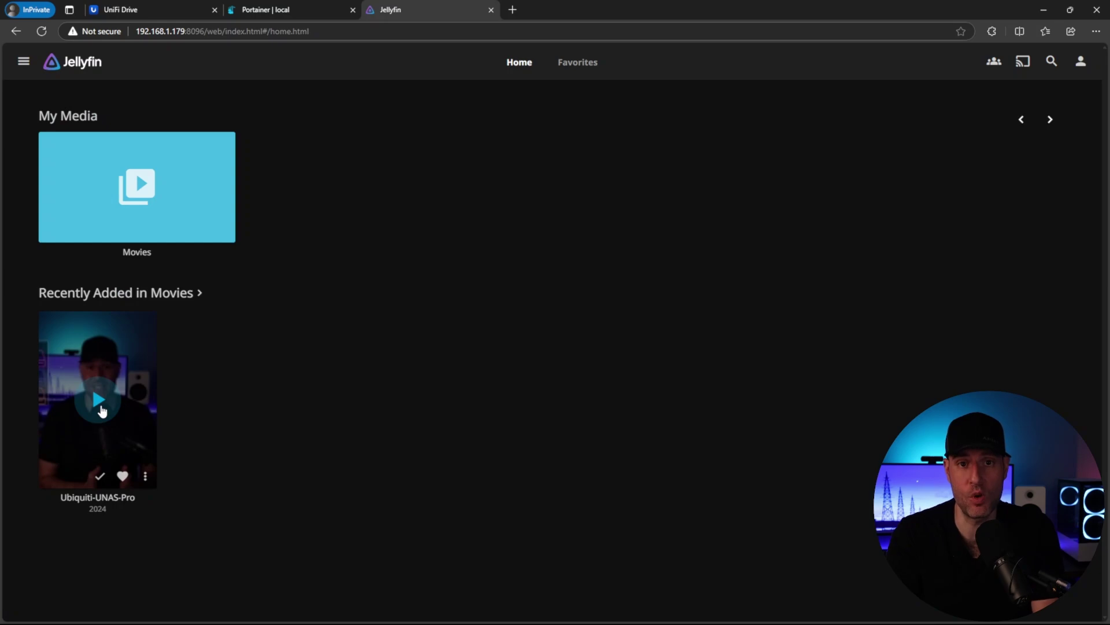
left_click(99, 400)
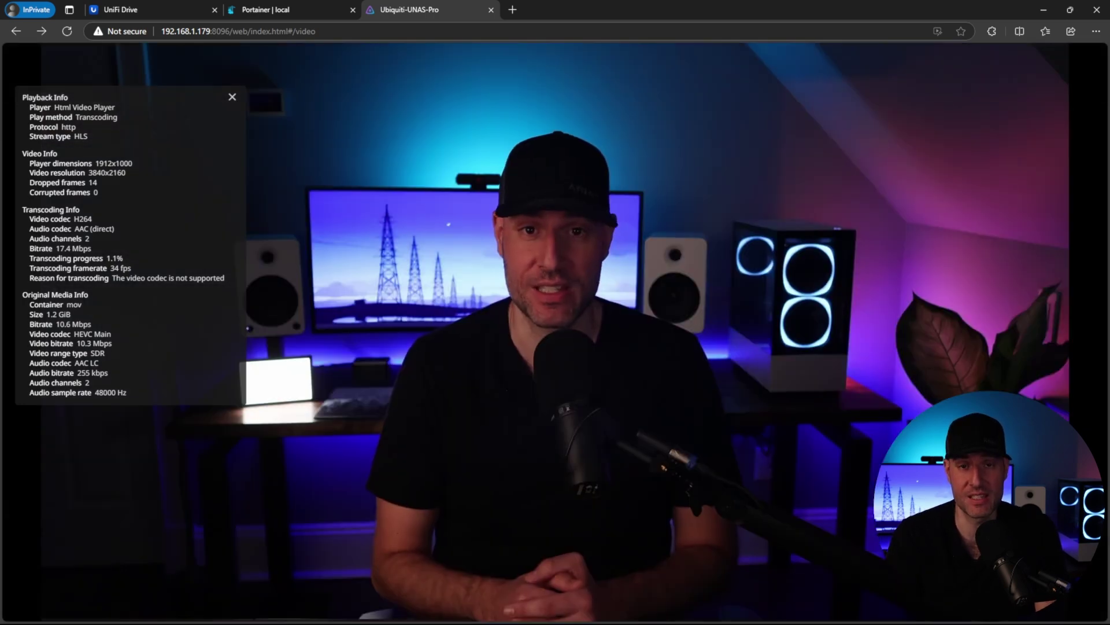
mouse_move(391, 275)
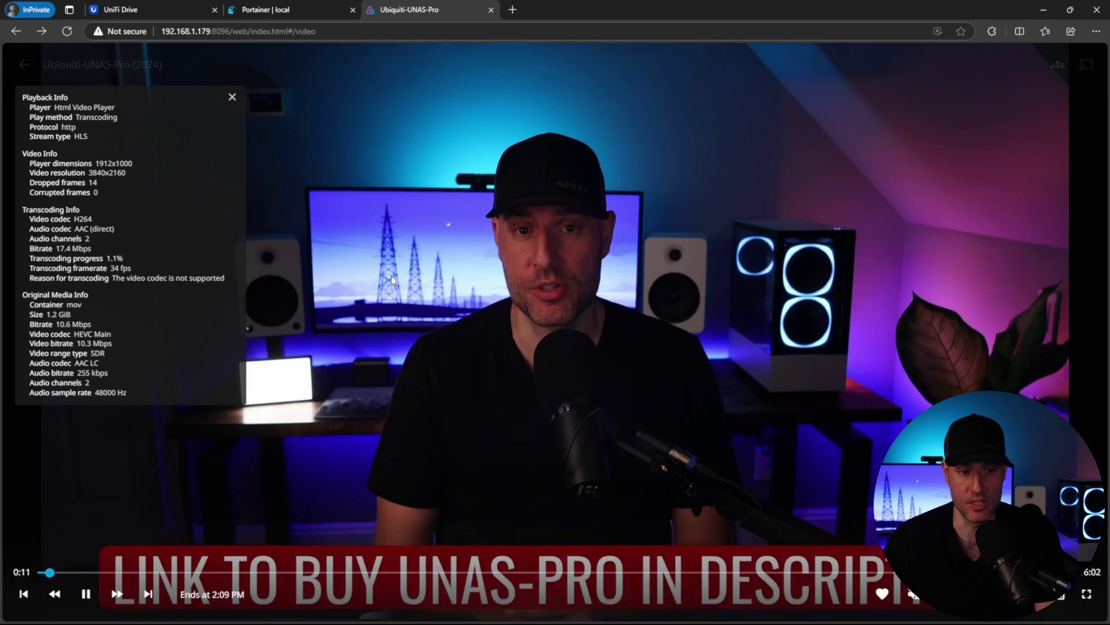
left_click(85, 594)
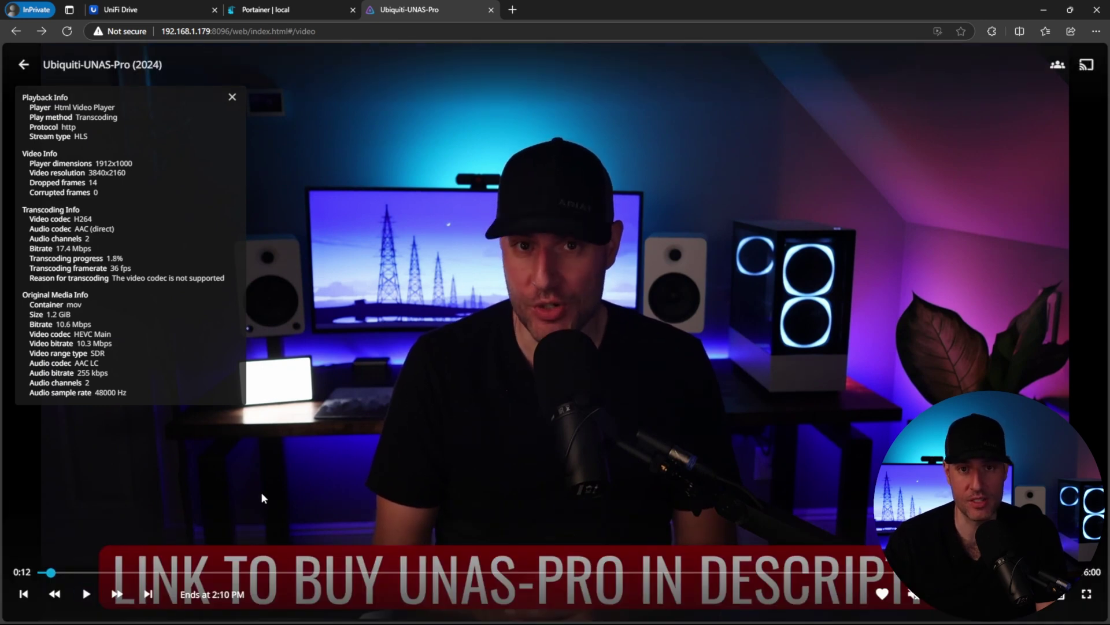
left_click(23, 64)
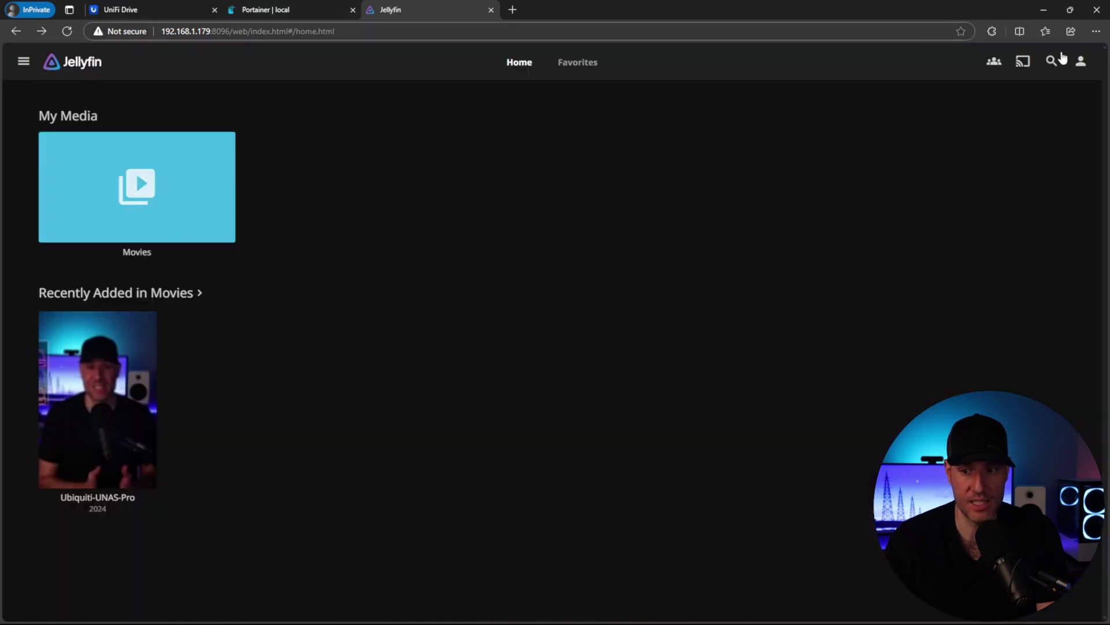
In Dashboard > Playback > Transcoding, choose Intel QuickSync (QSV) hardware acceleration.
left_click(1090, 67)
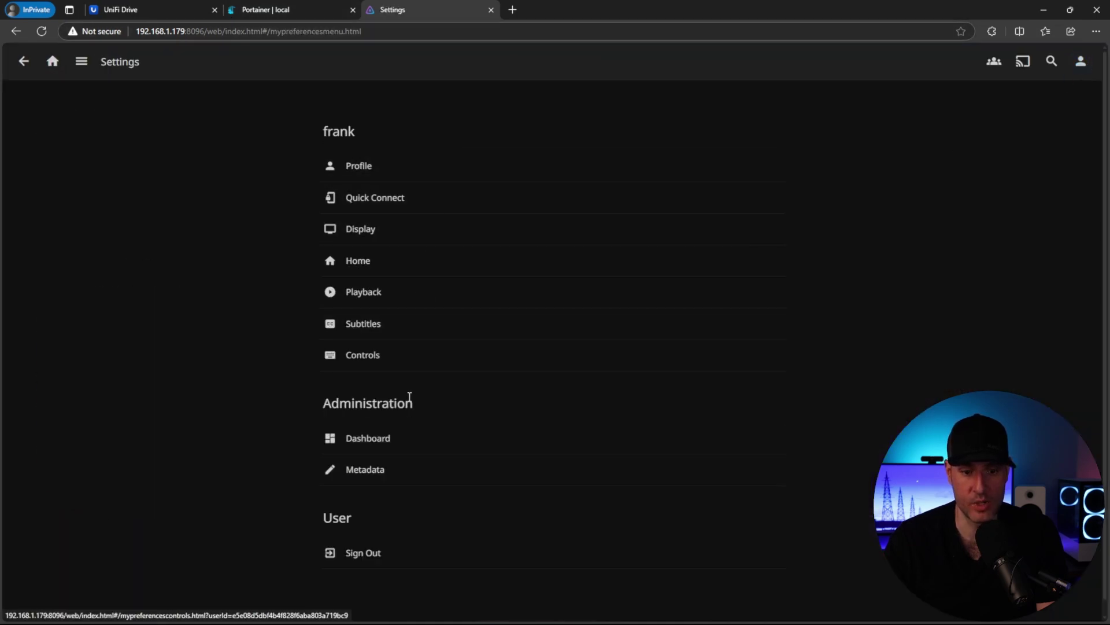
left_click(399, 440)
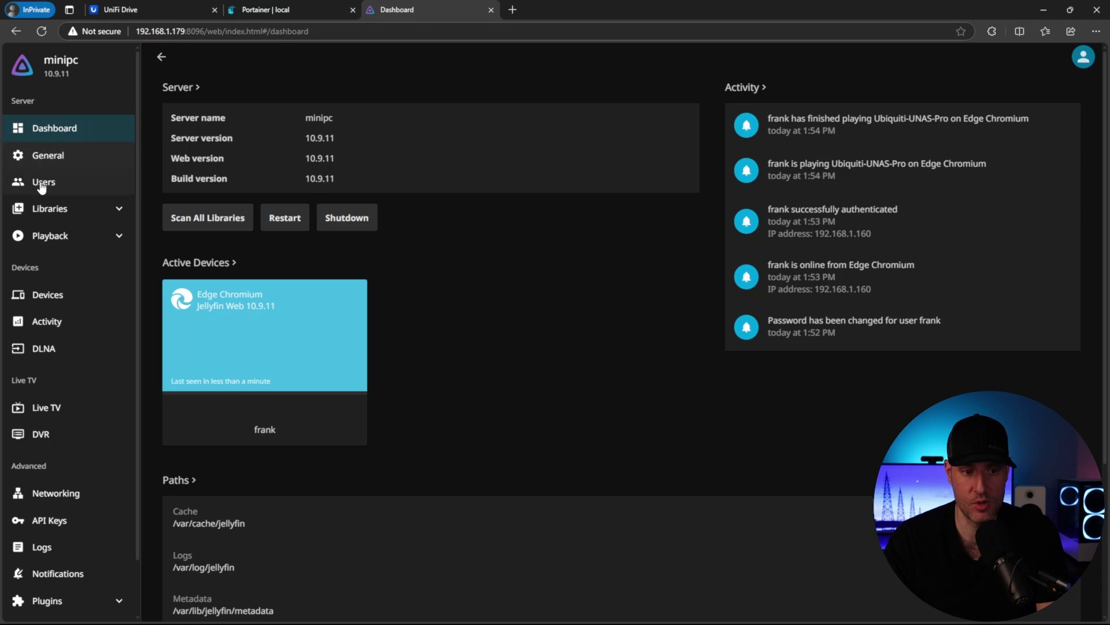
left_click(56, 243)
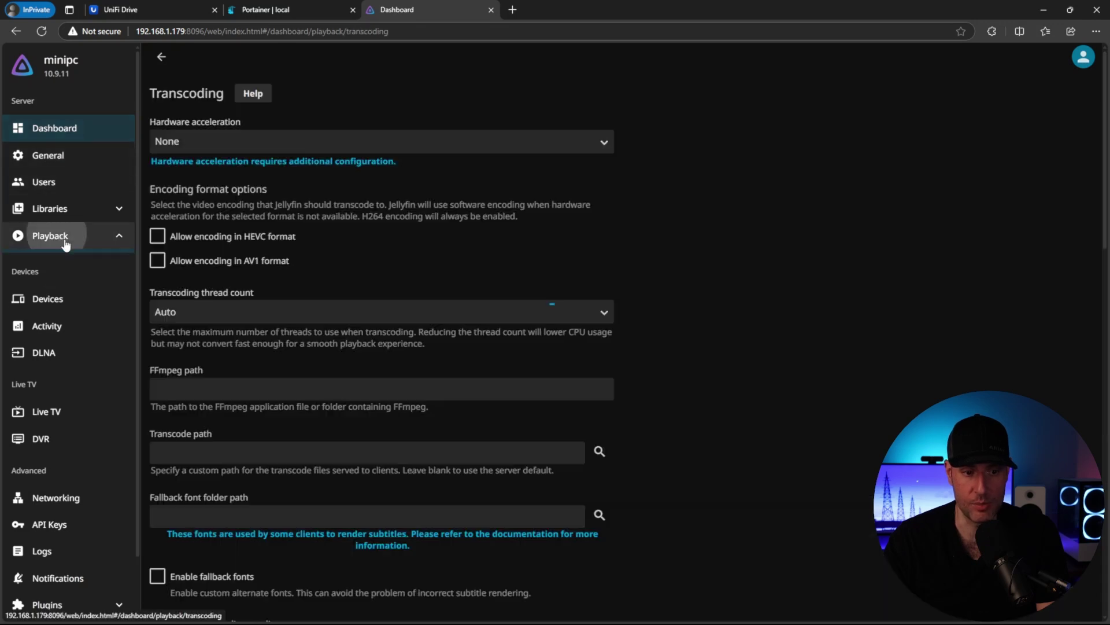
left_click(211, 140)
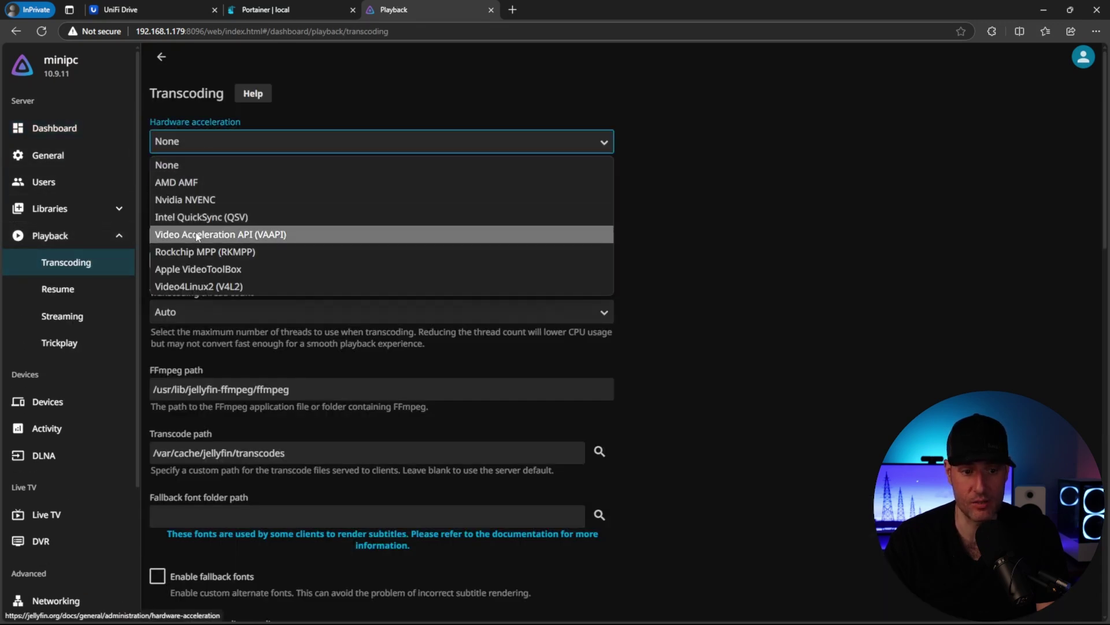
left_click(254, 218)
Enable hardware decoding for HEVC, MPEG2, VP8, VP9 and AV1, then save.
left_click(179, 237)
left_click(184, 261)
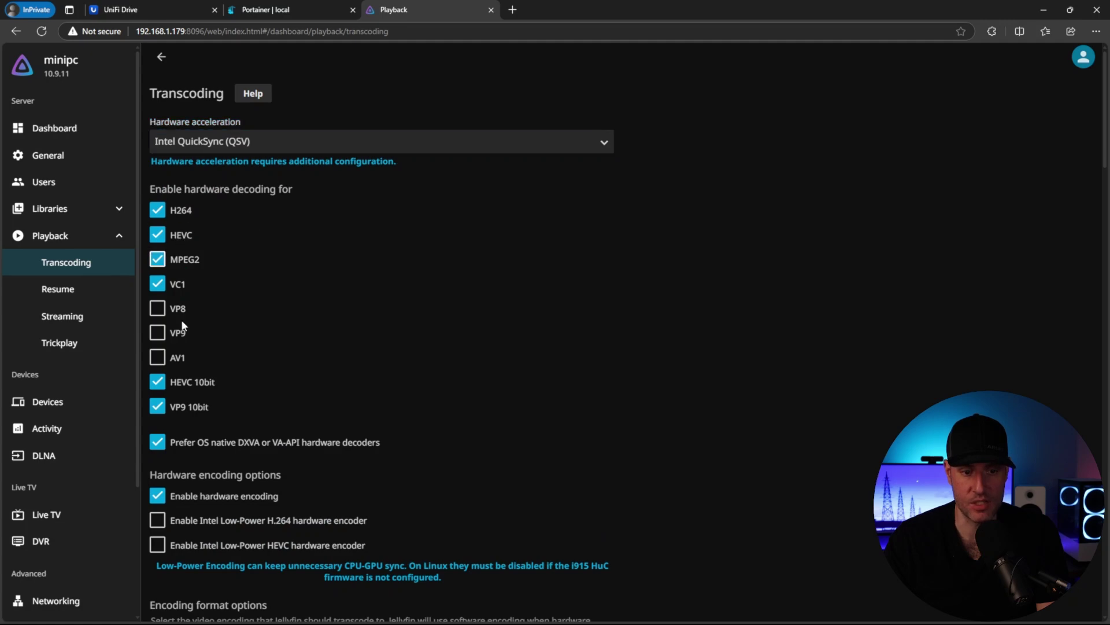
left_click(178, 310)
left_click(177, 334)
left_click(156, 357)
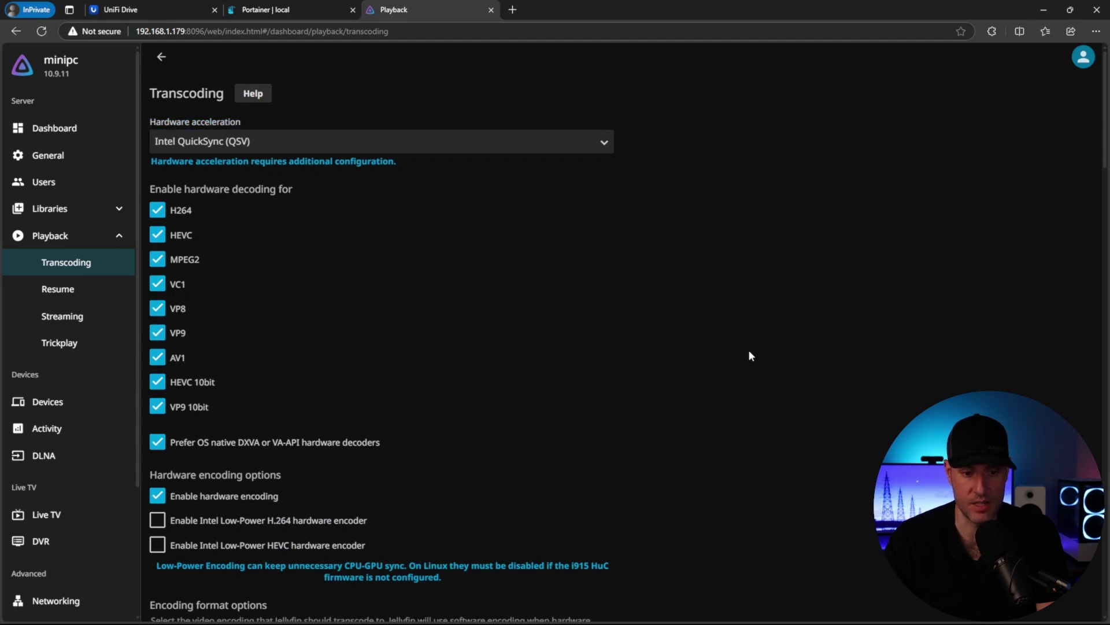
scroll(749, 356, "down", 20)
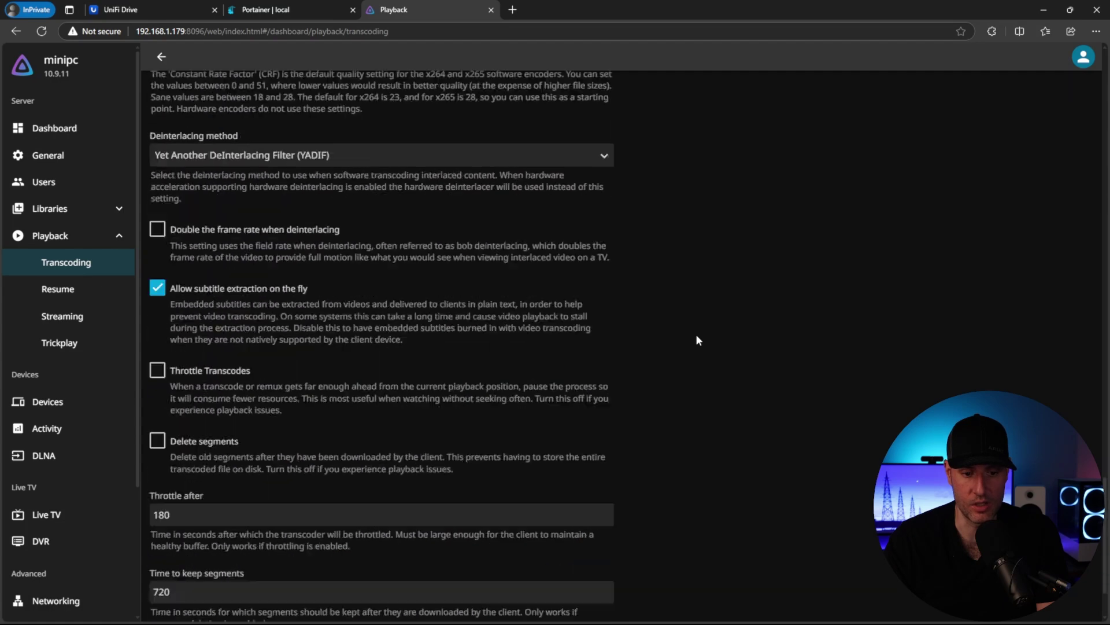
scroll(695, 340, "down", 2)
left_click(420, 570)
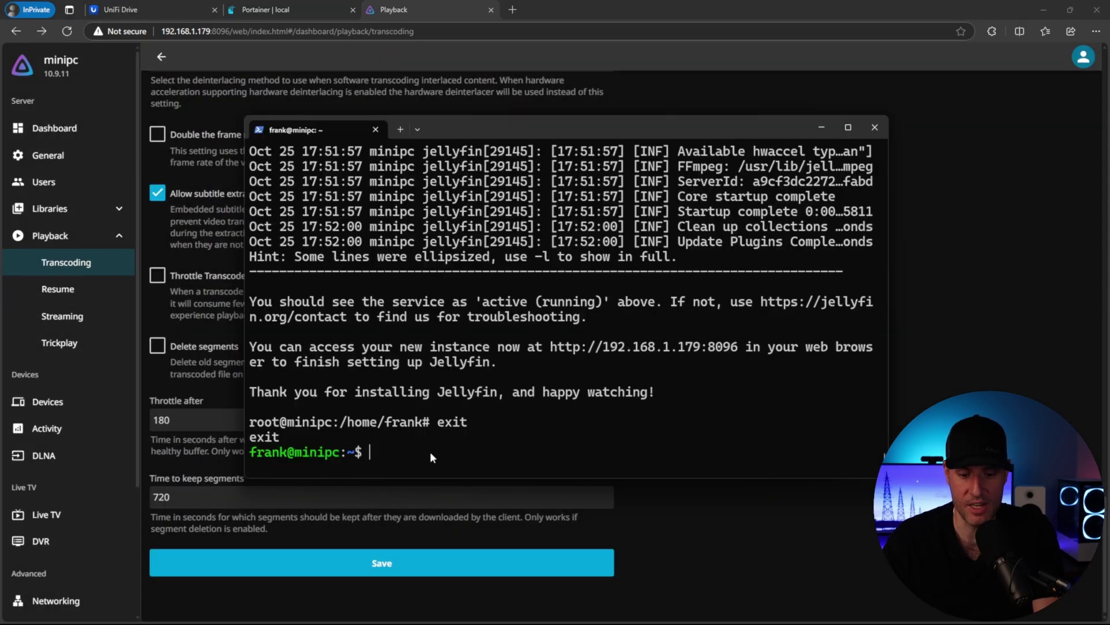
Install intel-gpu-tools, launch sudo intel_gpu_top in a moved-aside window, and bring Jellyfin back in front.
type("sudo apt install intel-gpu-tools")
key("Return")
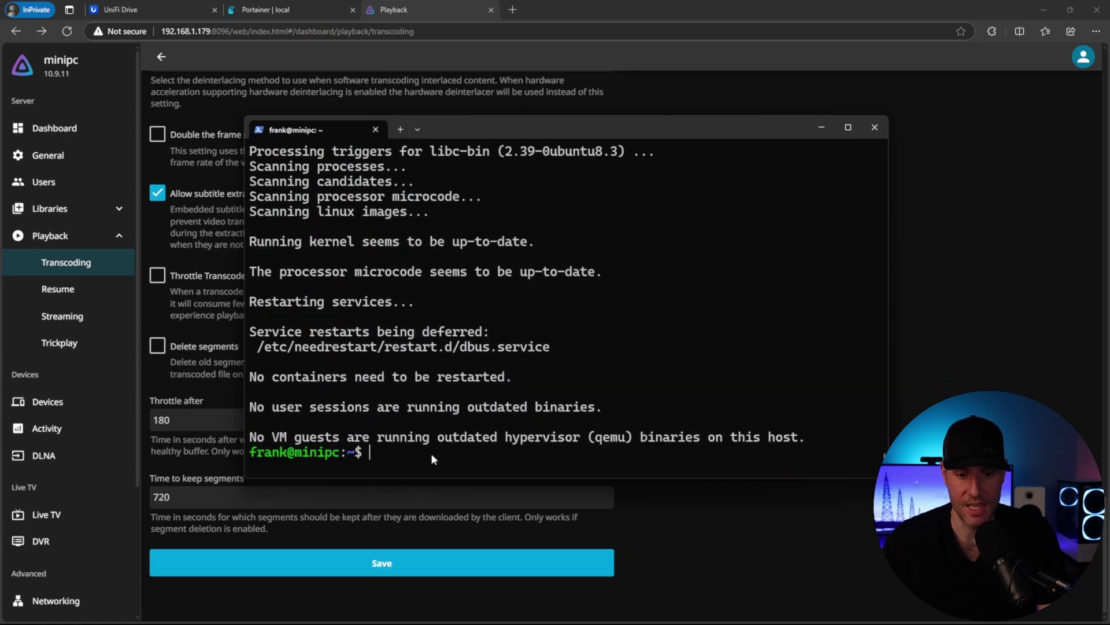
type("sudo intel_gpu_top")
key("Return")
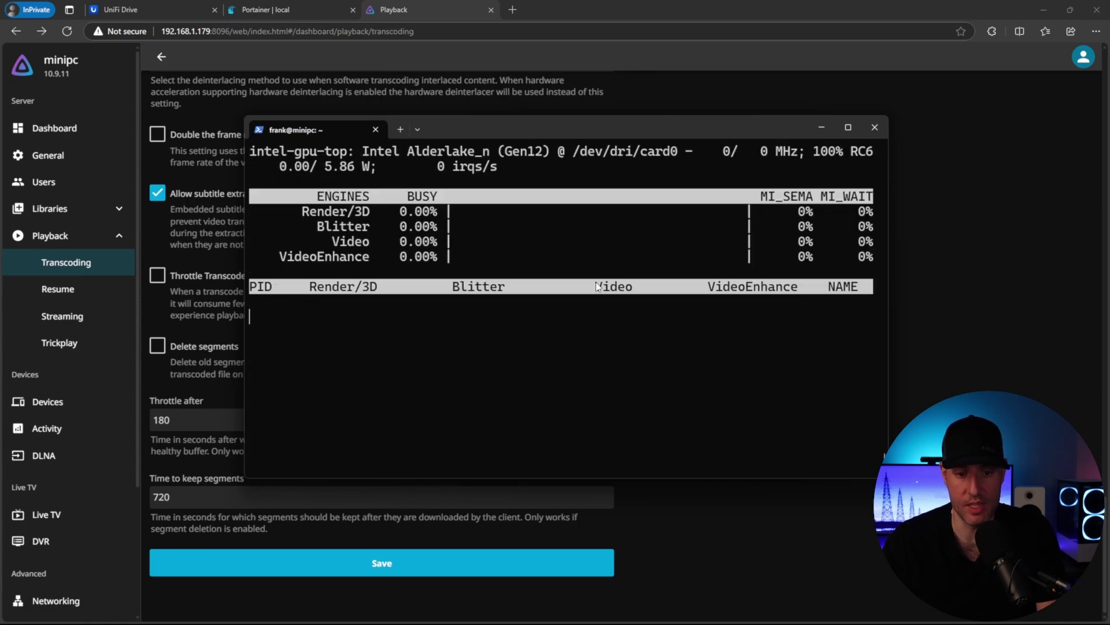
left_click_drag(605, 129, 688, 204)
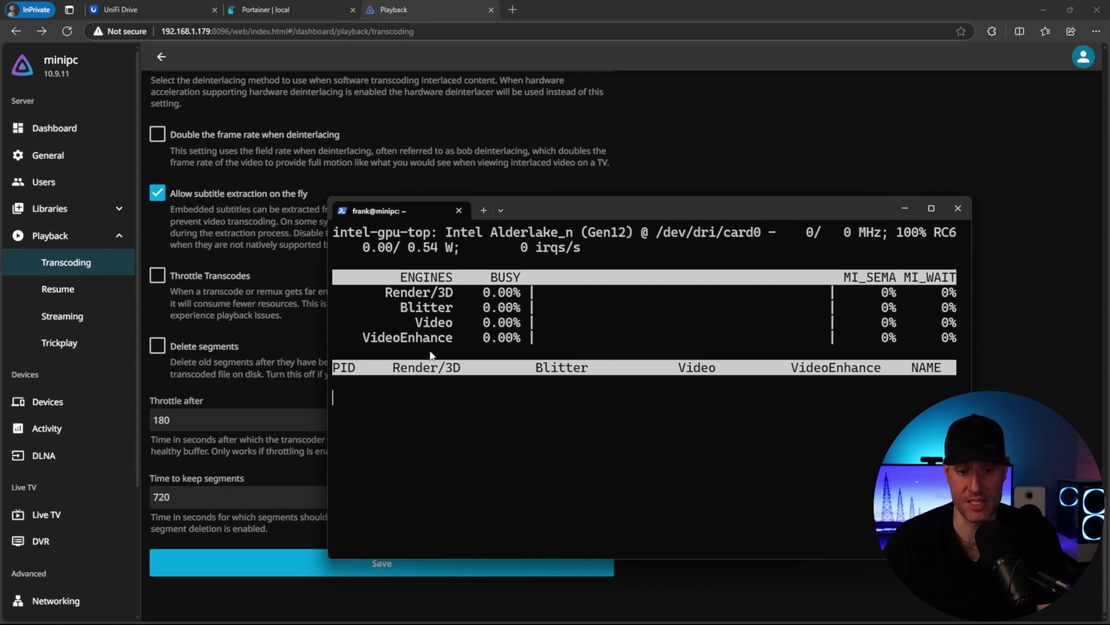
left_click(308, 48)
scroll(727, 154, "up", 5)
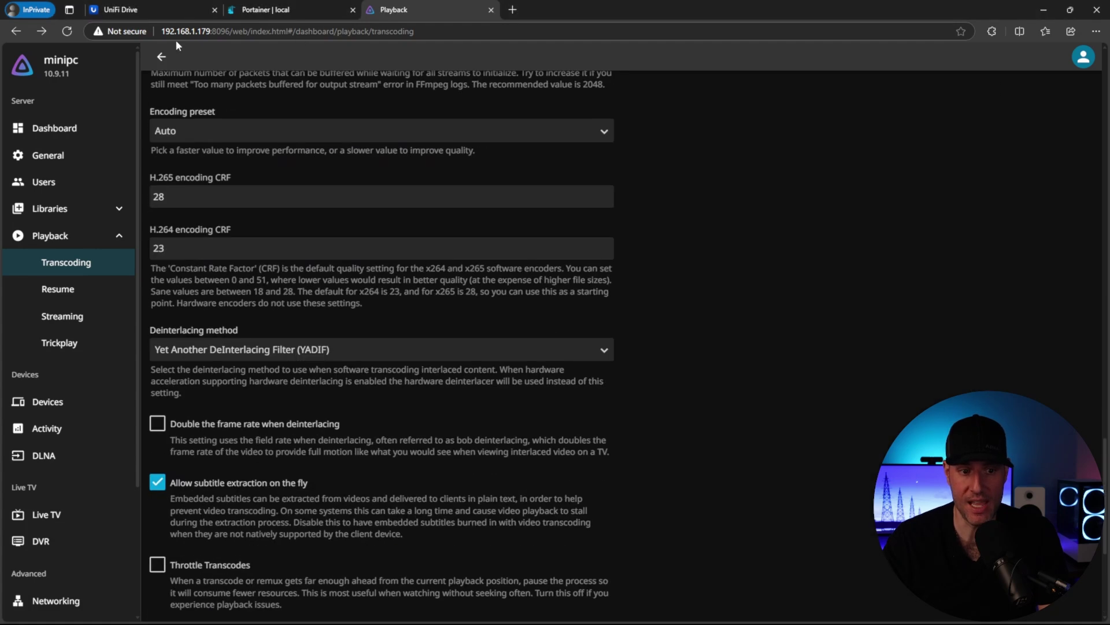
Replay Ubiquiti-UNAS-Pro from Home with intel_gpu_top overlaid, showing the Video engine near 81%.
left_click(161, 57)
left_click(164, 59)
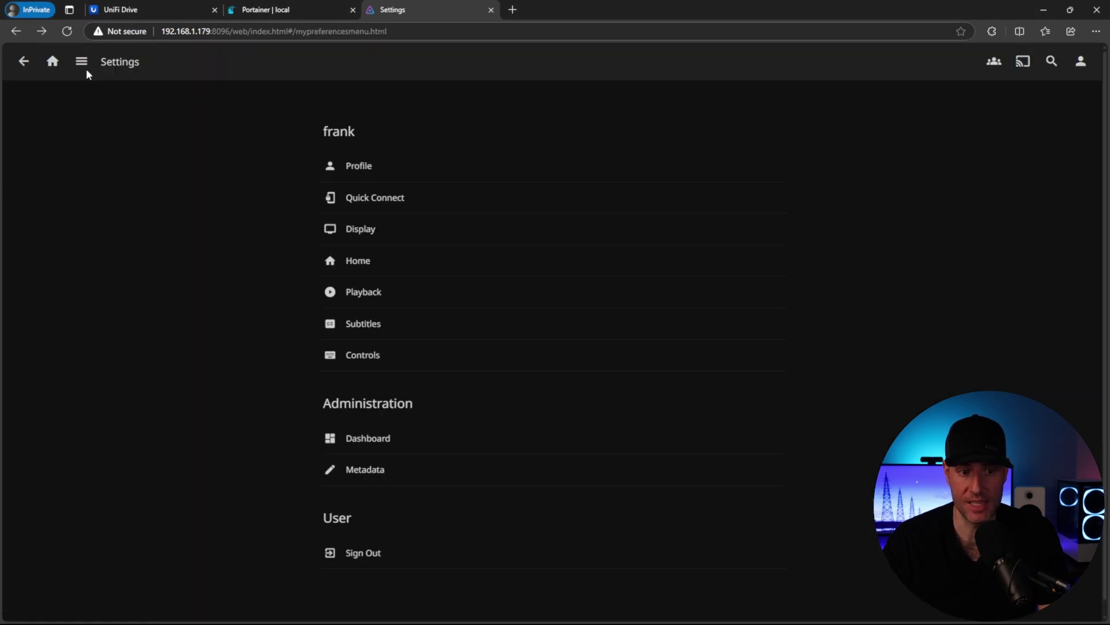
left_click(52, 61)
left_click(121, 394)
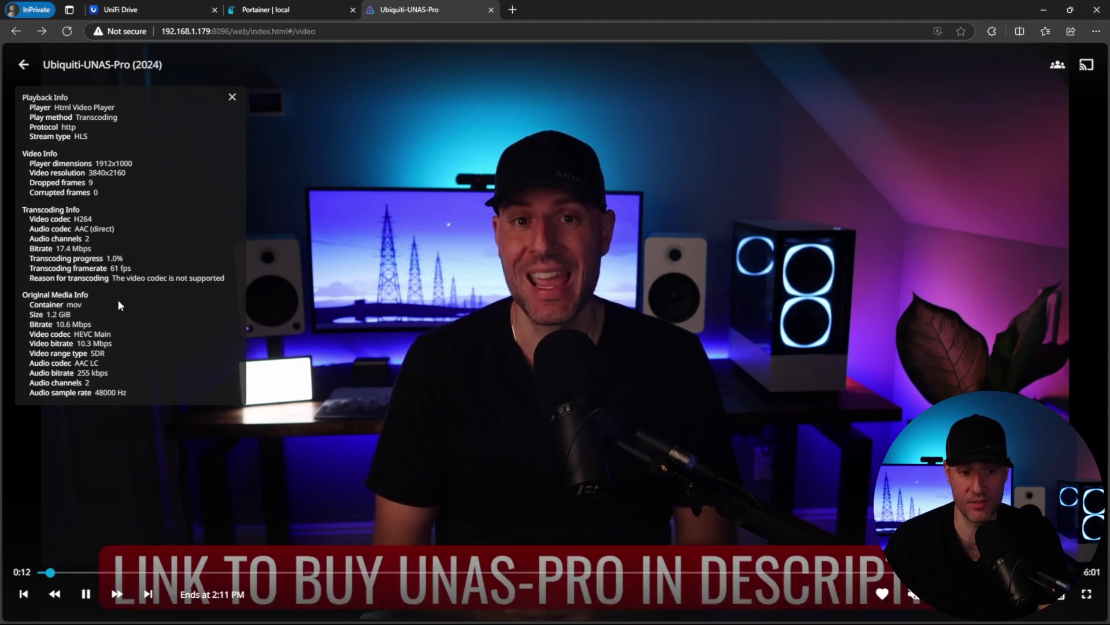
key("alt+Tab")
left_click_drag(602, 205, 557, 203)
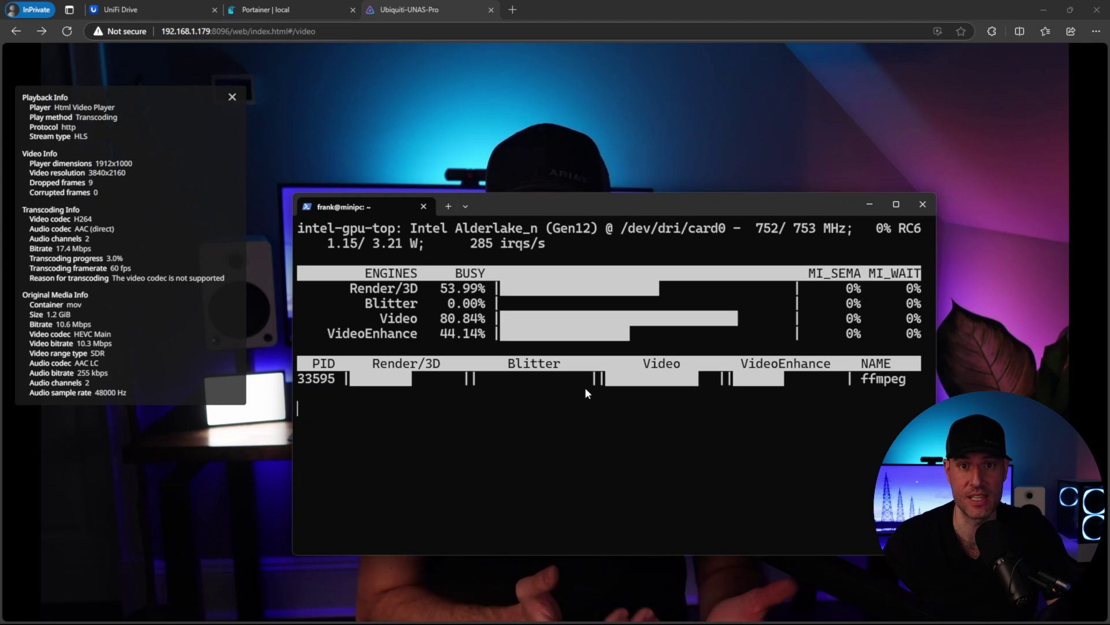
left_click(141, 10)
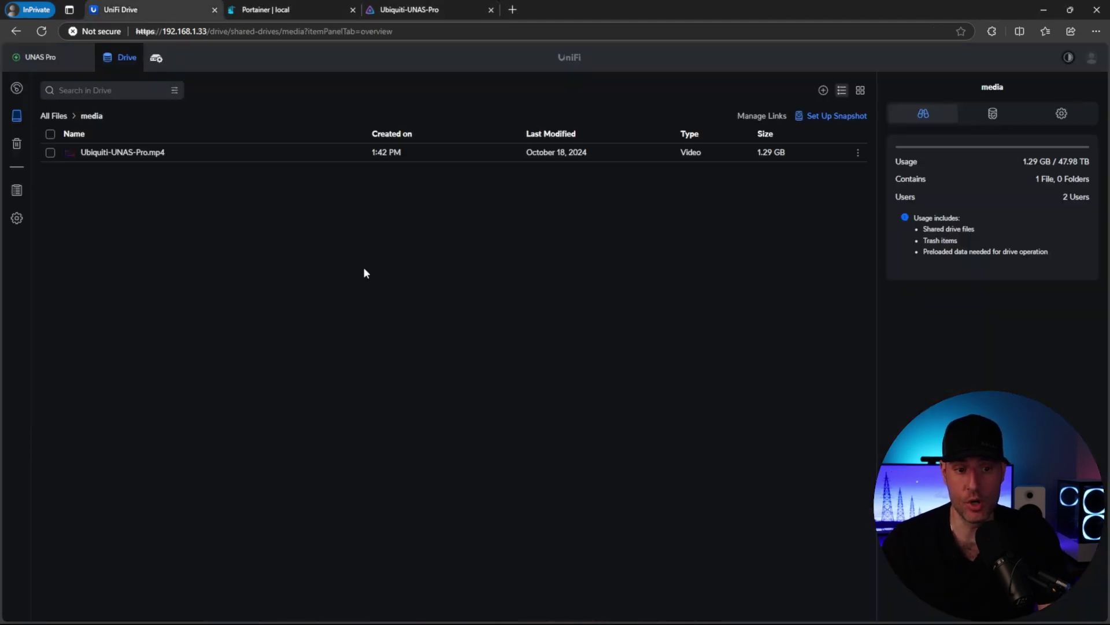
Apply a daily 12:00 AM snapshot schedule to the media share, creating its first snapshot.
left_click(991, 112)
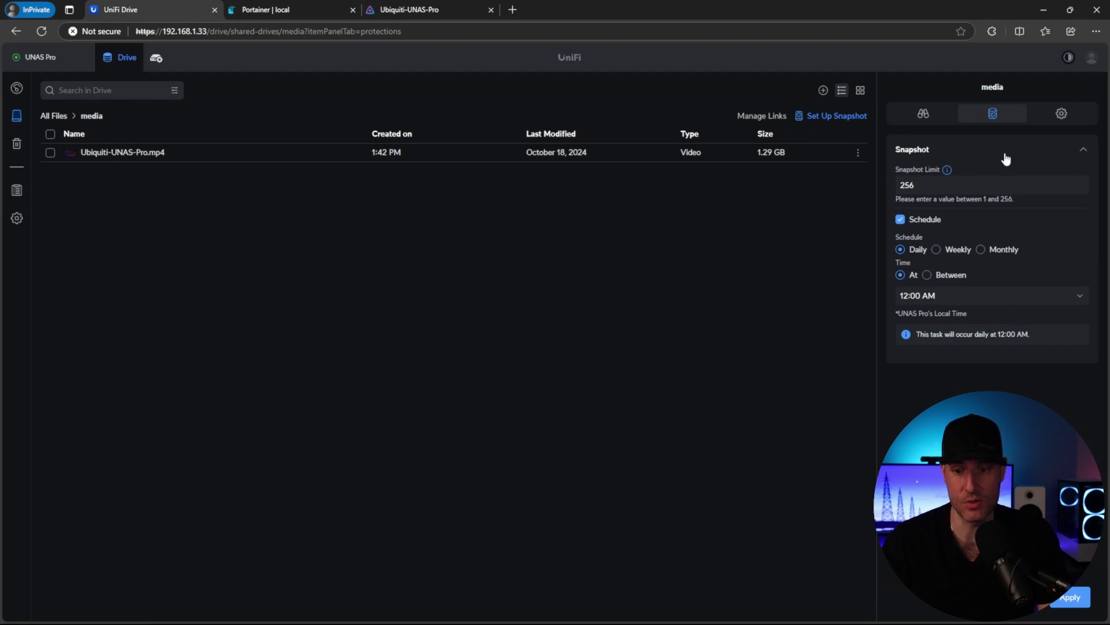
left_click(1070, 597)
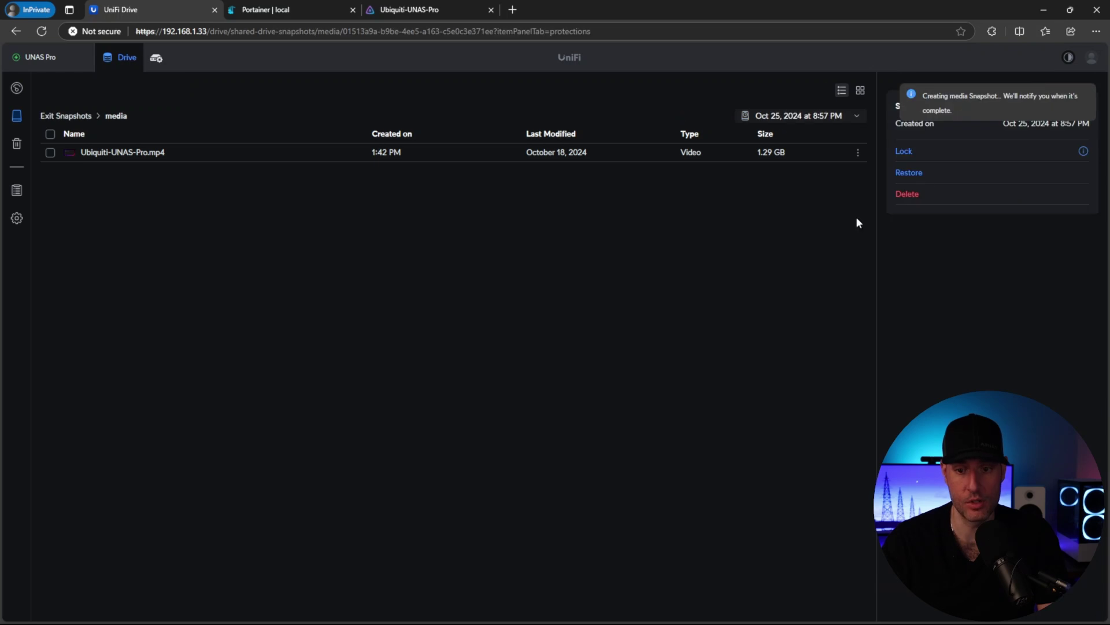